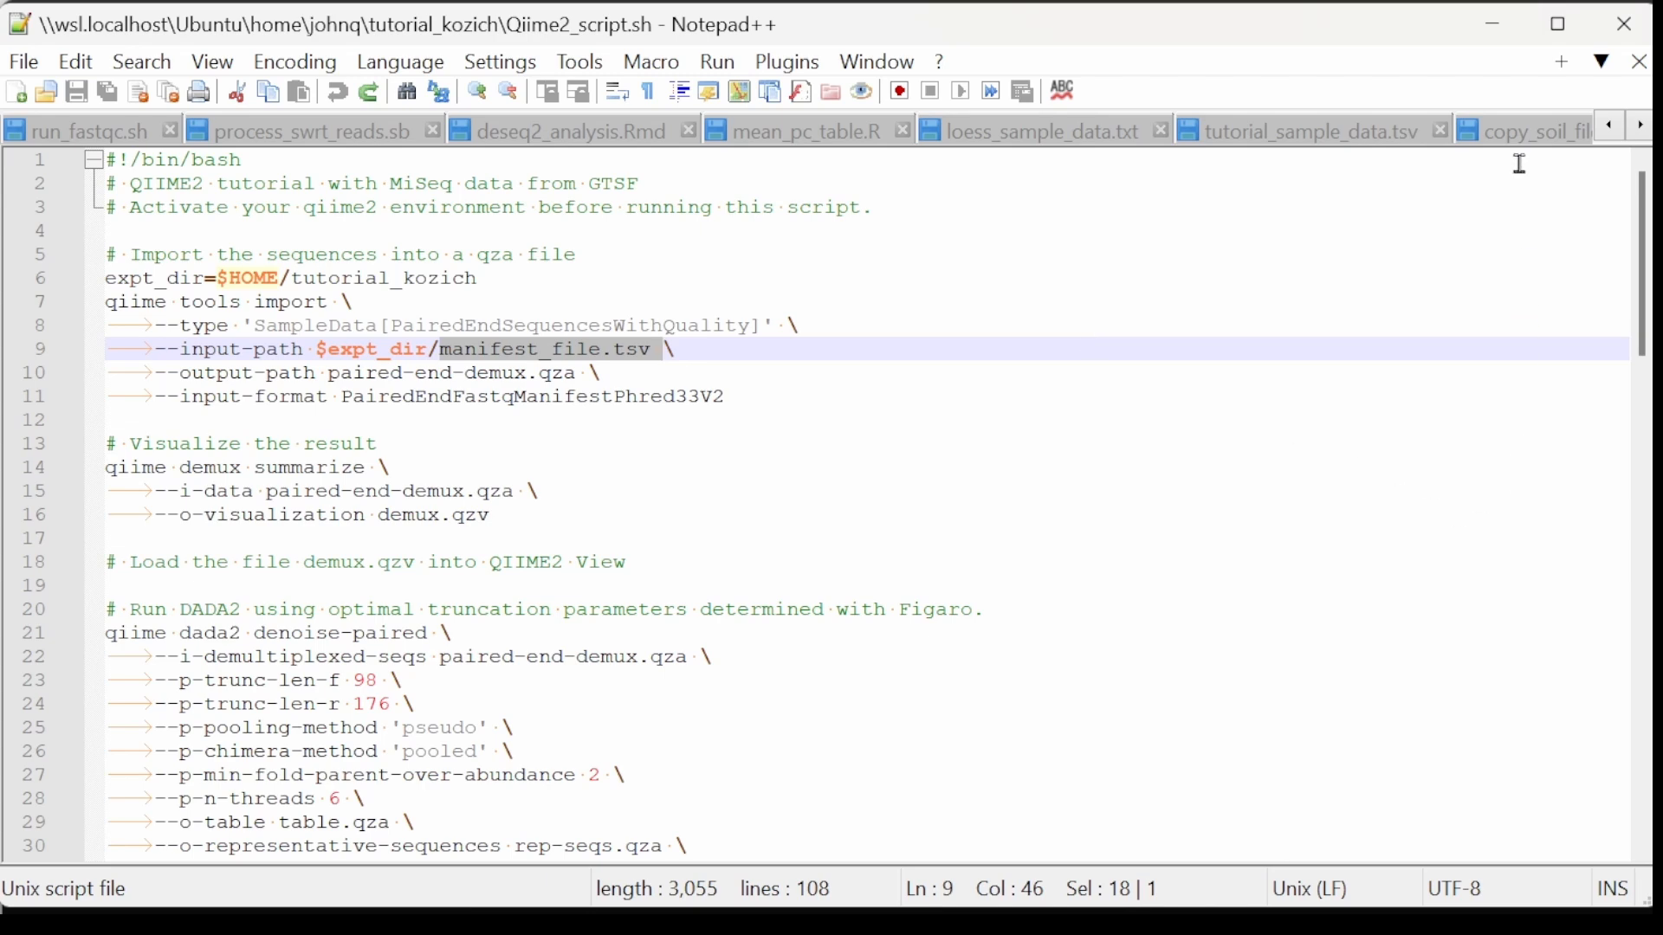
Step: Switch to the Ubuntu terminal, change into the raw_seqs directory and list its files
left_click(1493, 25)
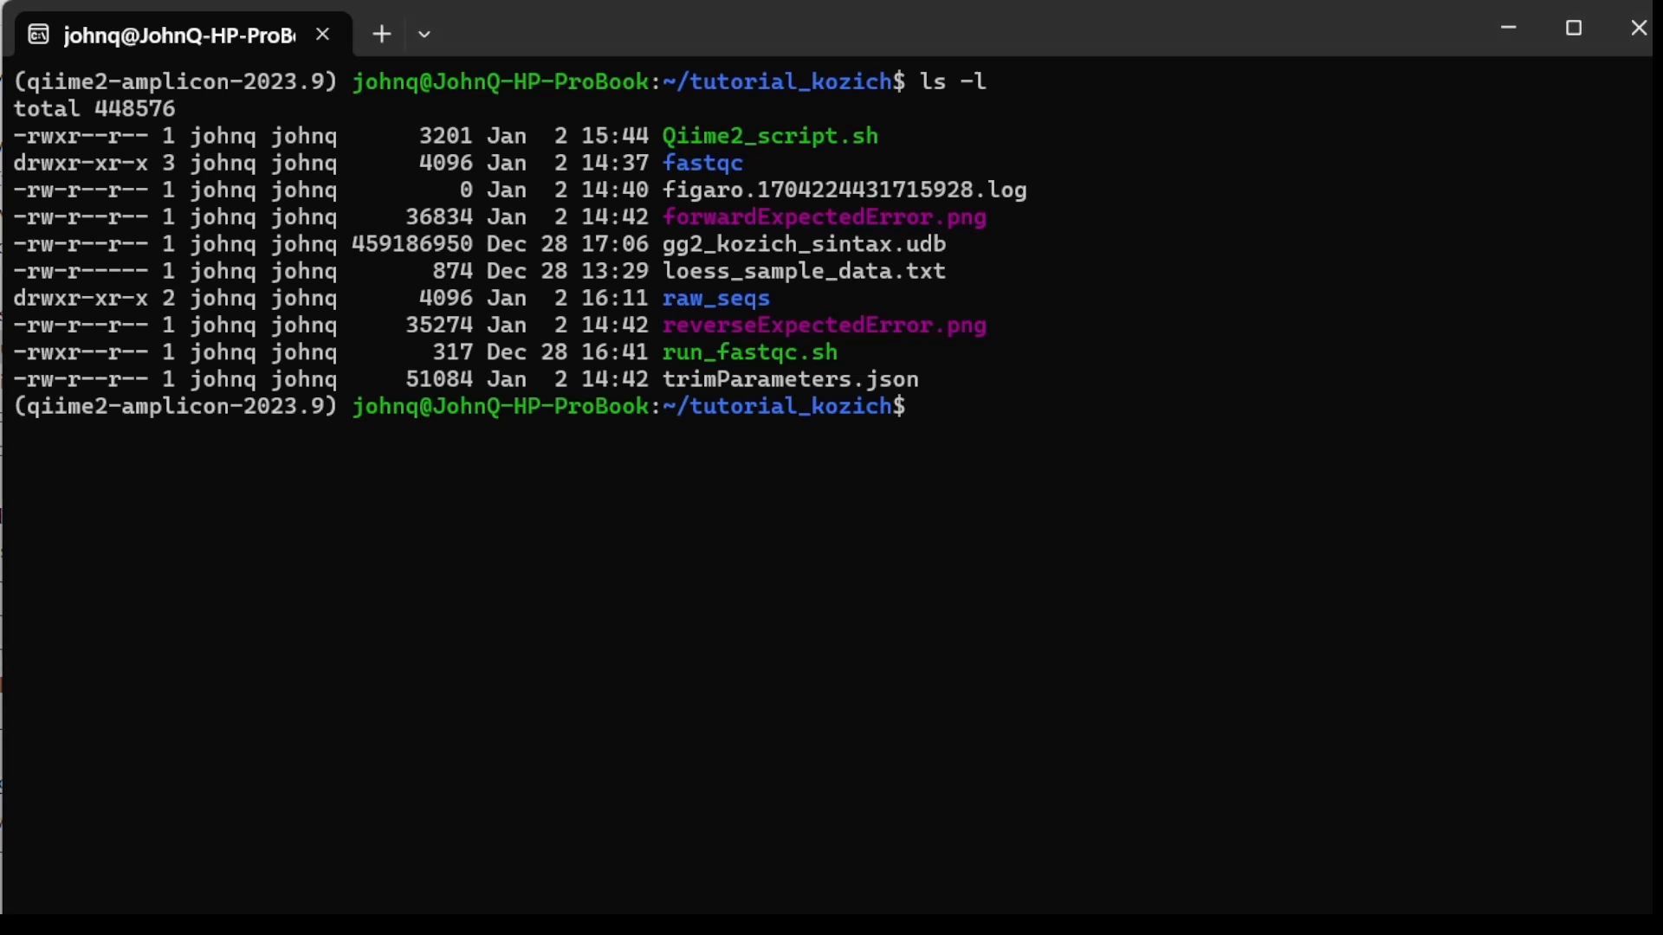
type("cd raw")
key("Tab")
key("Return")
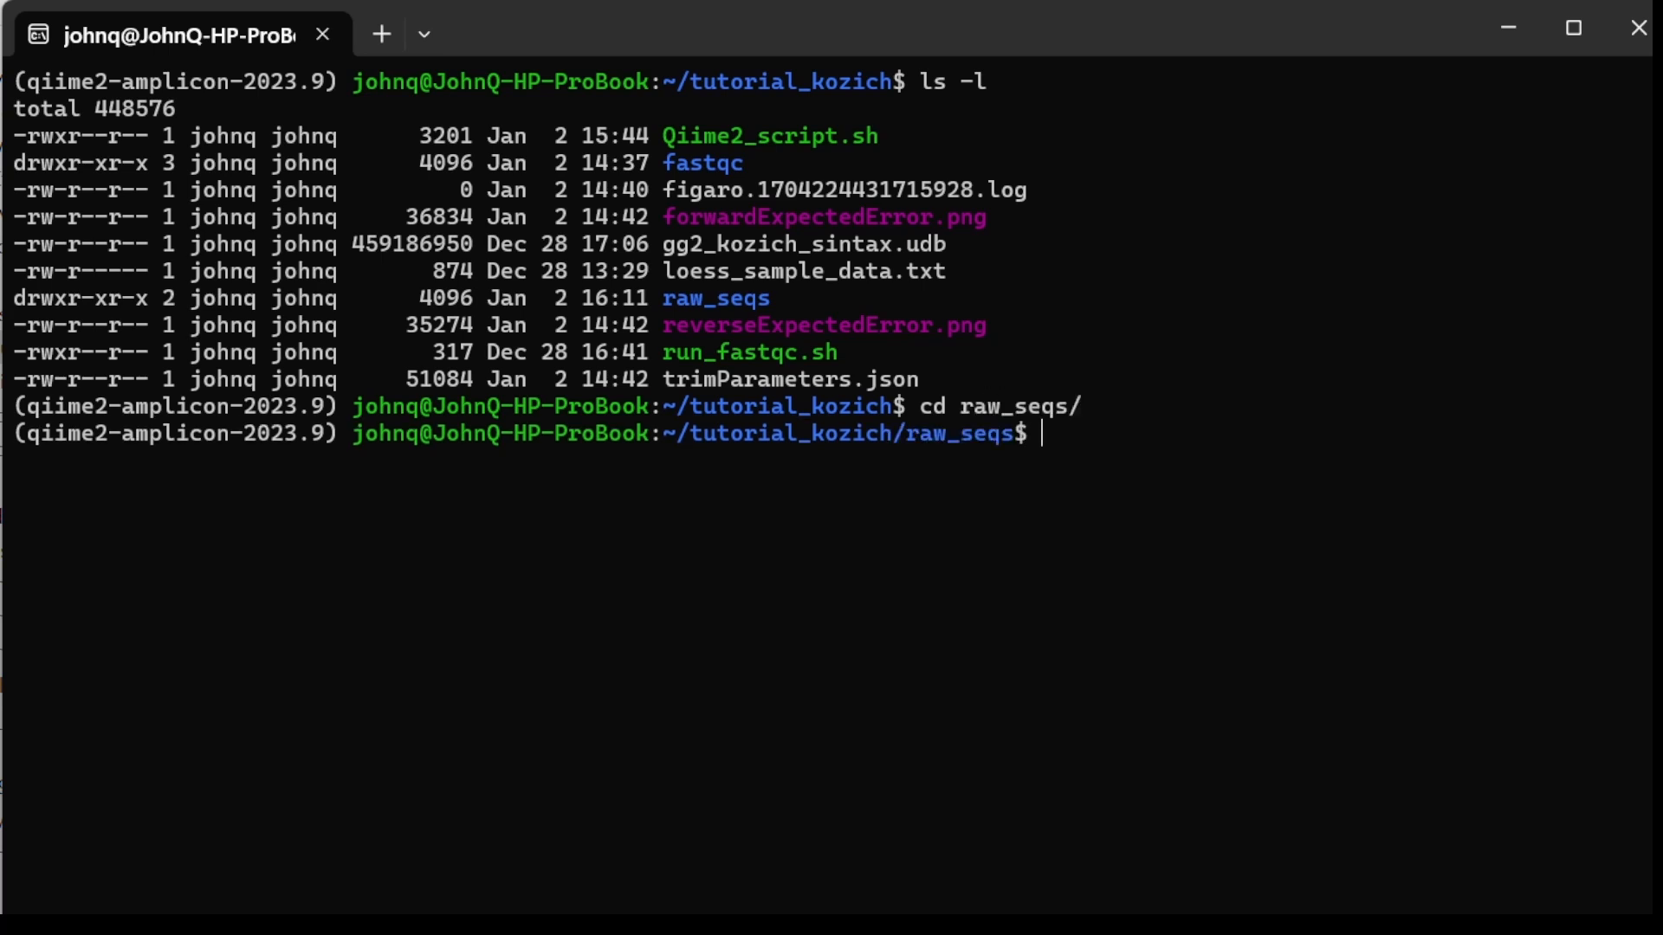
type("ls")
key("Return")
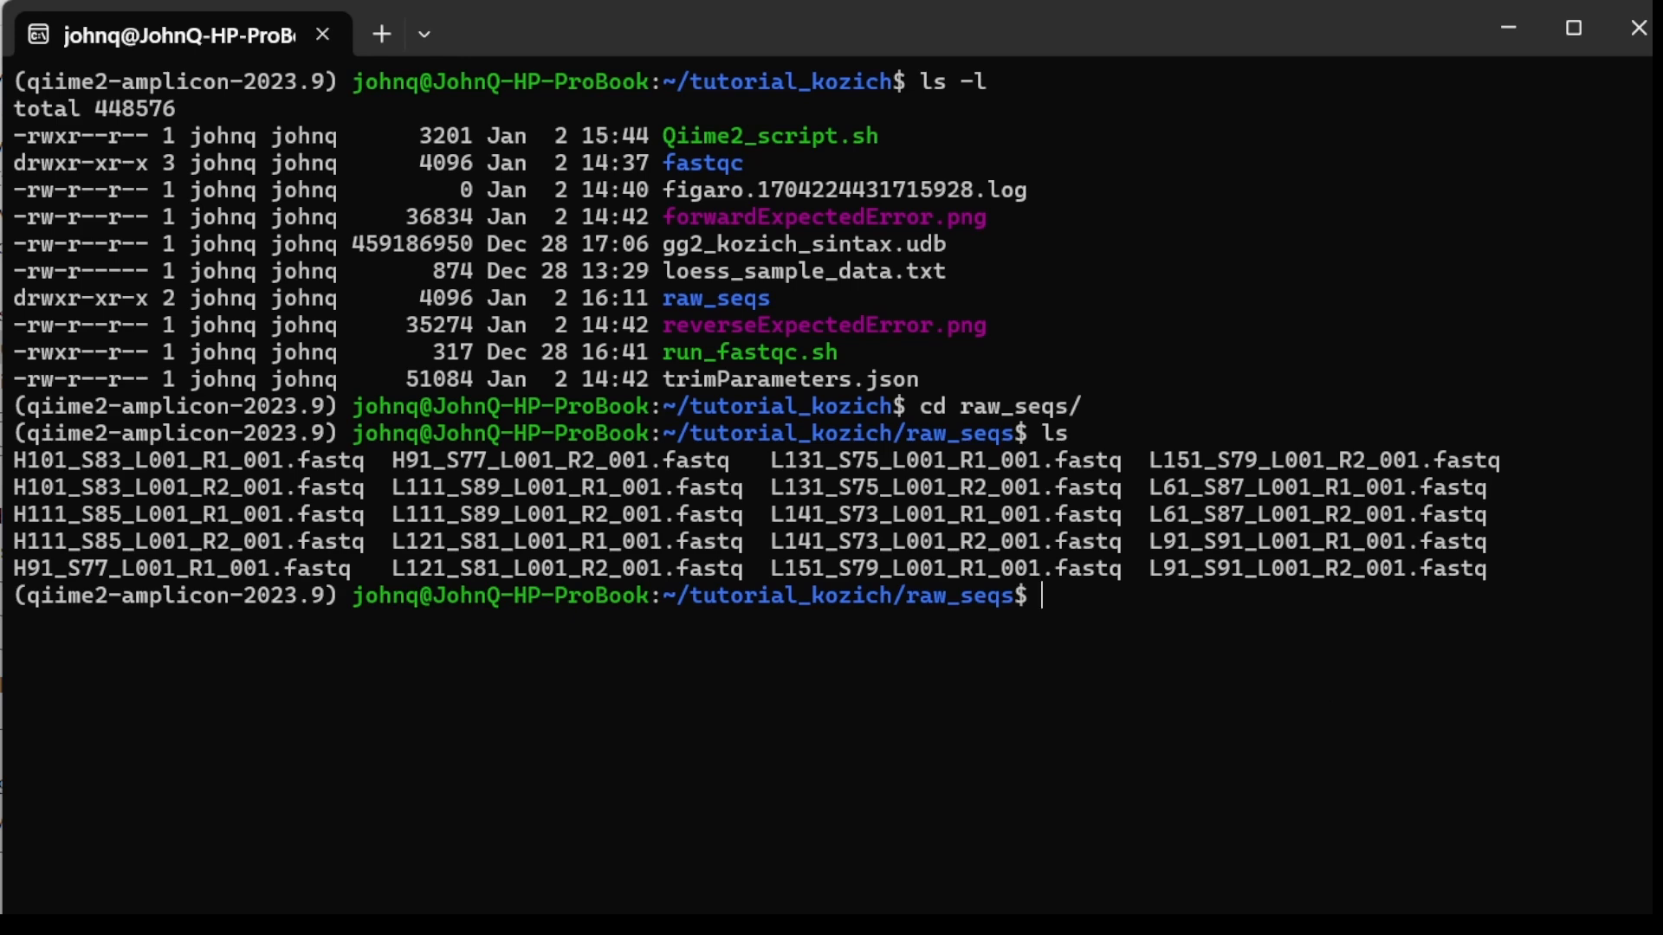
Step: List only the forward-read files in raw_seqs using the pattern *_R1_*
type("ls *_R1_*")
key("Return")
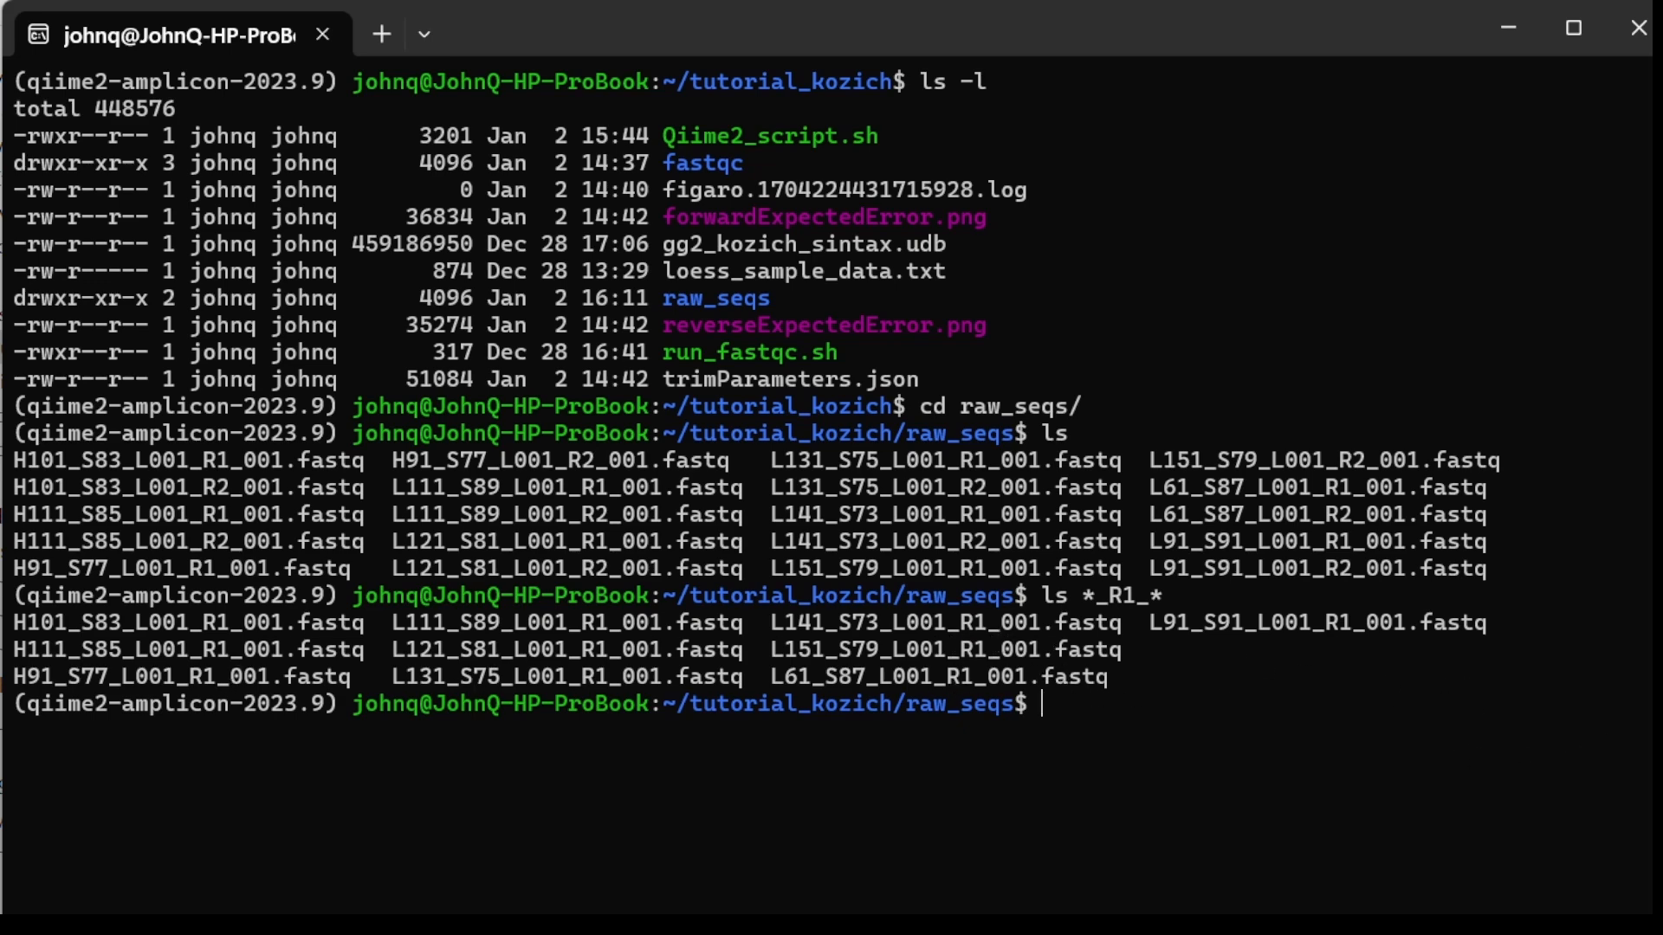
Step: Redirect the *_R1_* file listing into a new file named manifest_file.tsv
key("Up")
type("> manifes")
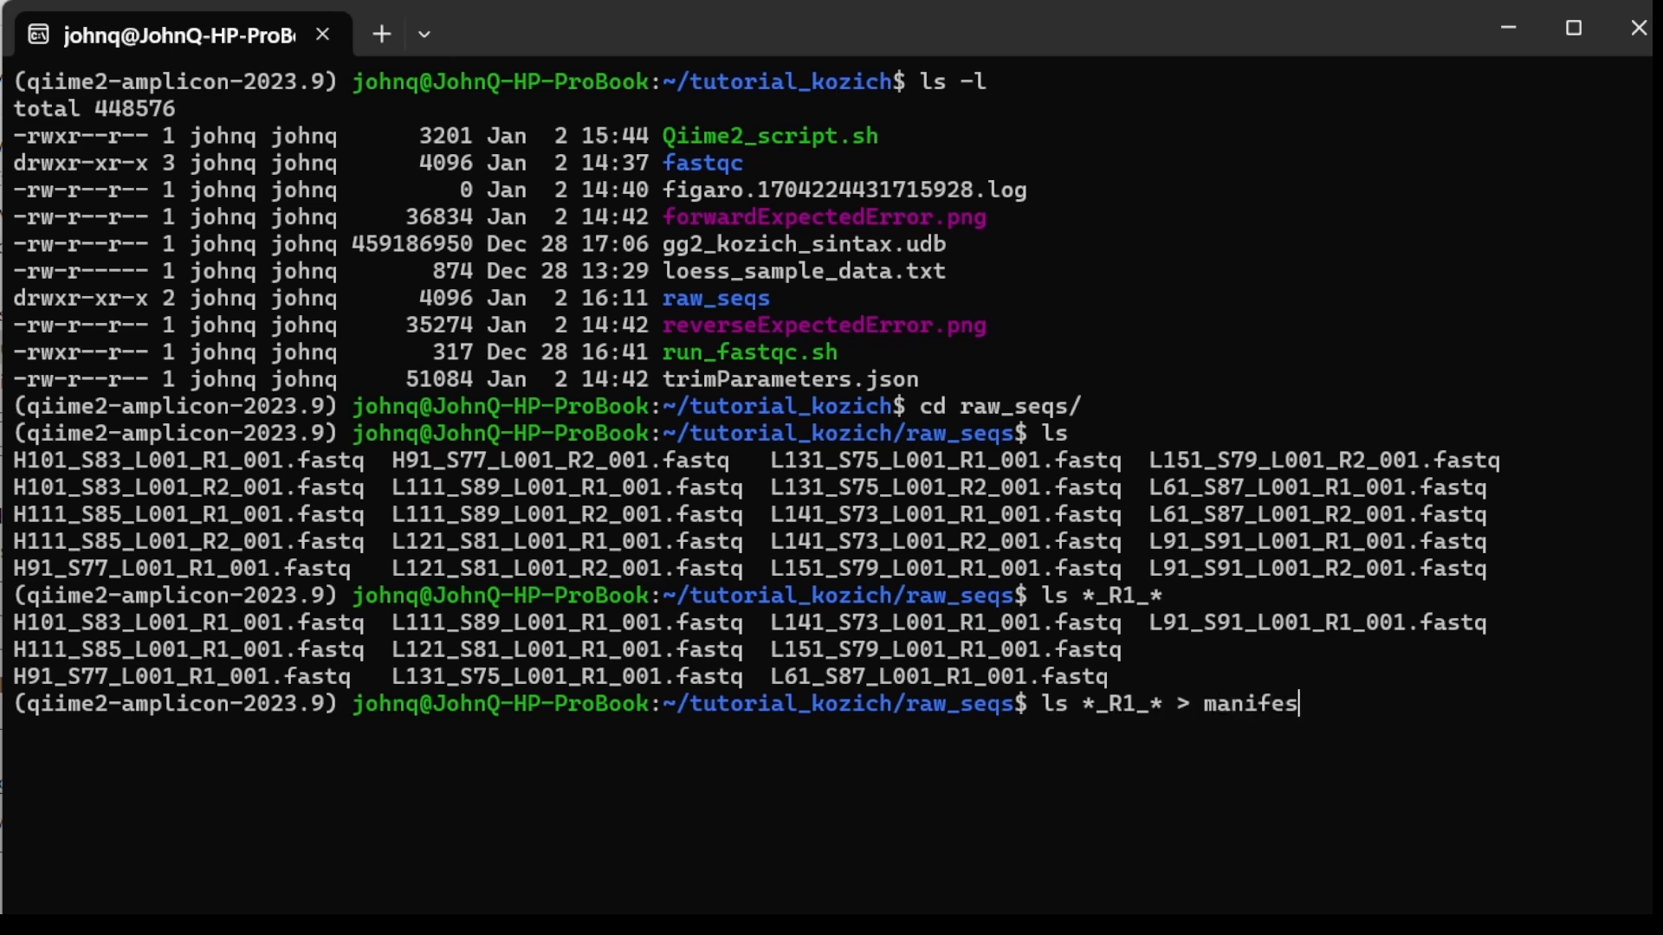
type("t_file.tsv")
key("Return")
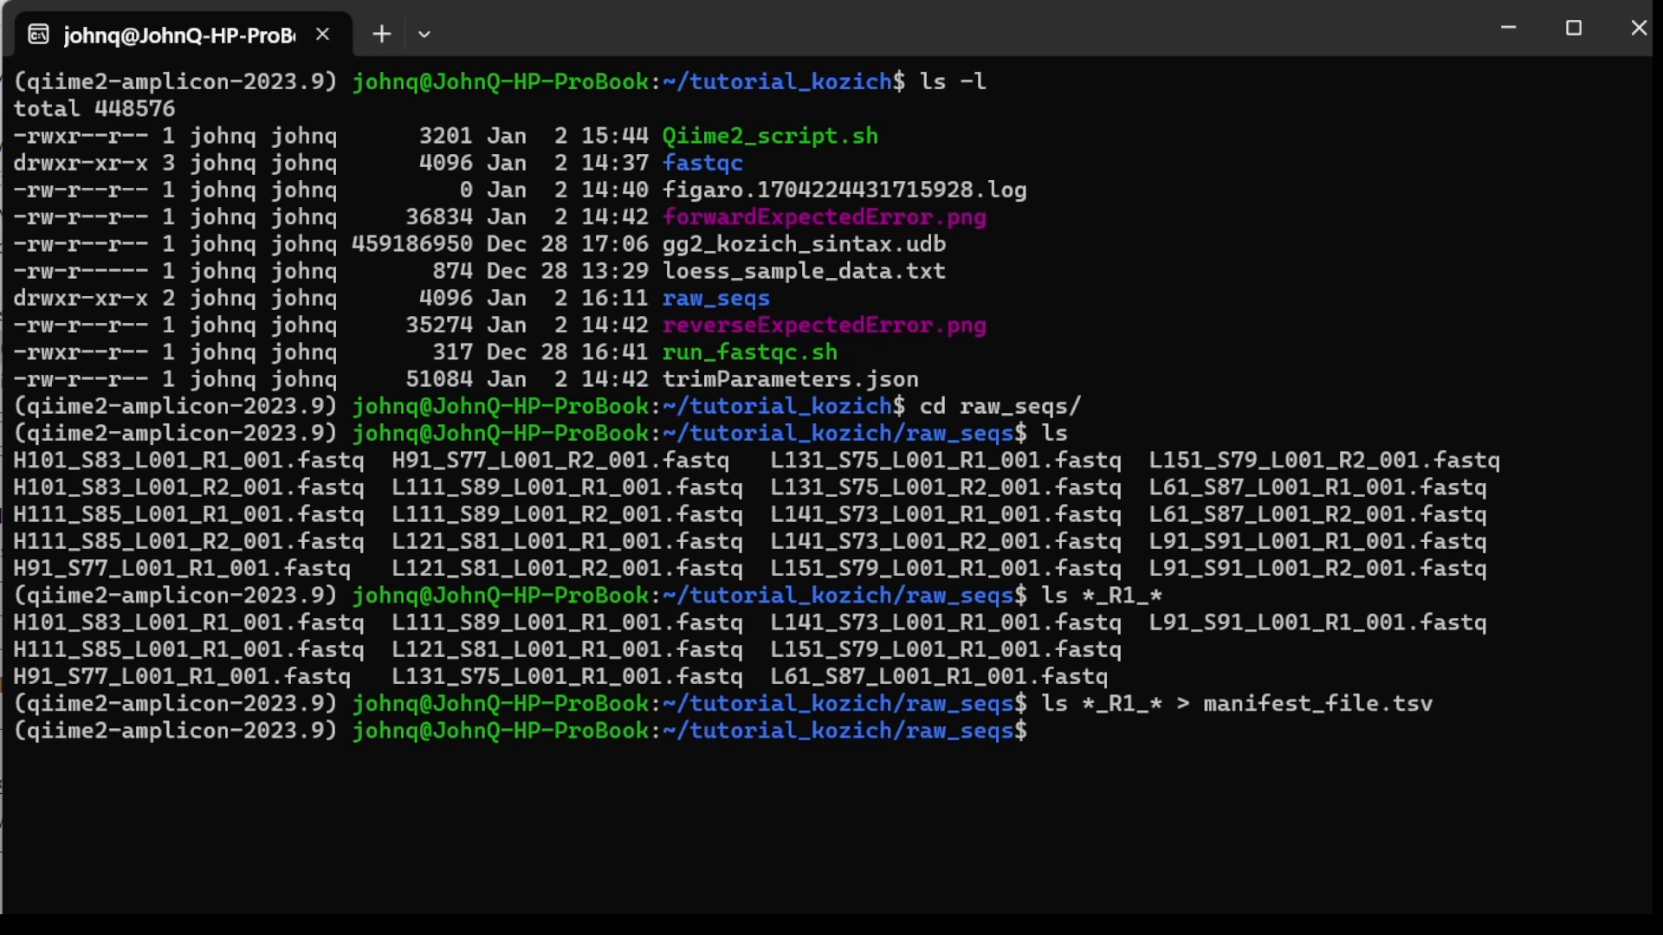
Step: View the contents of manifest_file.tsv with less
type("less man")
key("Tab")
key("Return")
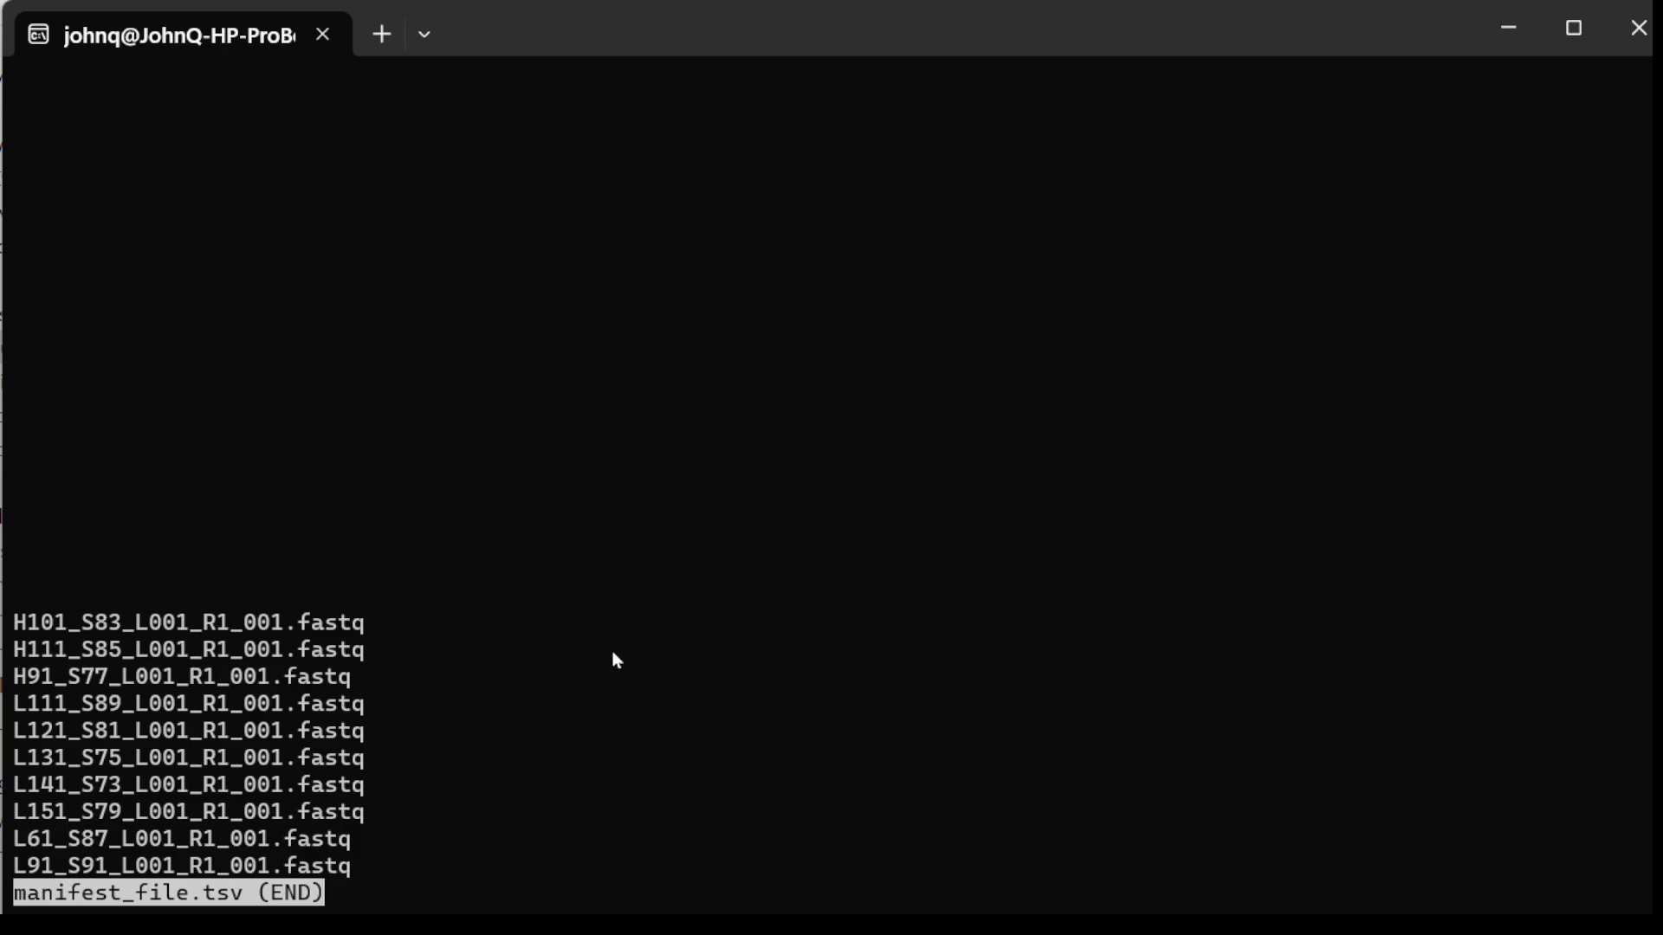
Step: Open manifest_file.tsv from the raw_seqs folder in Excel and insert five blank columns before the file names
key("alt+Tab")
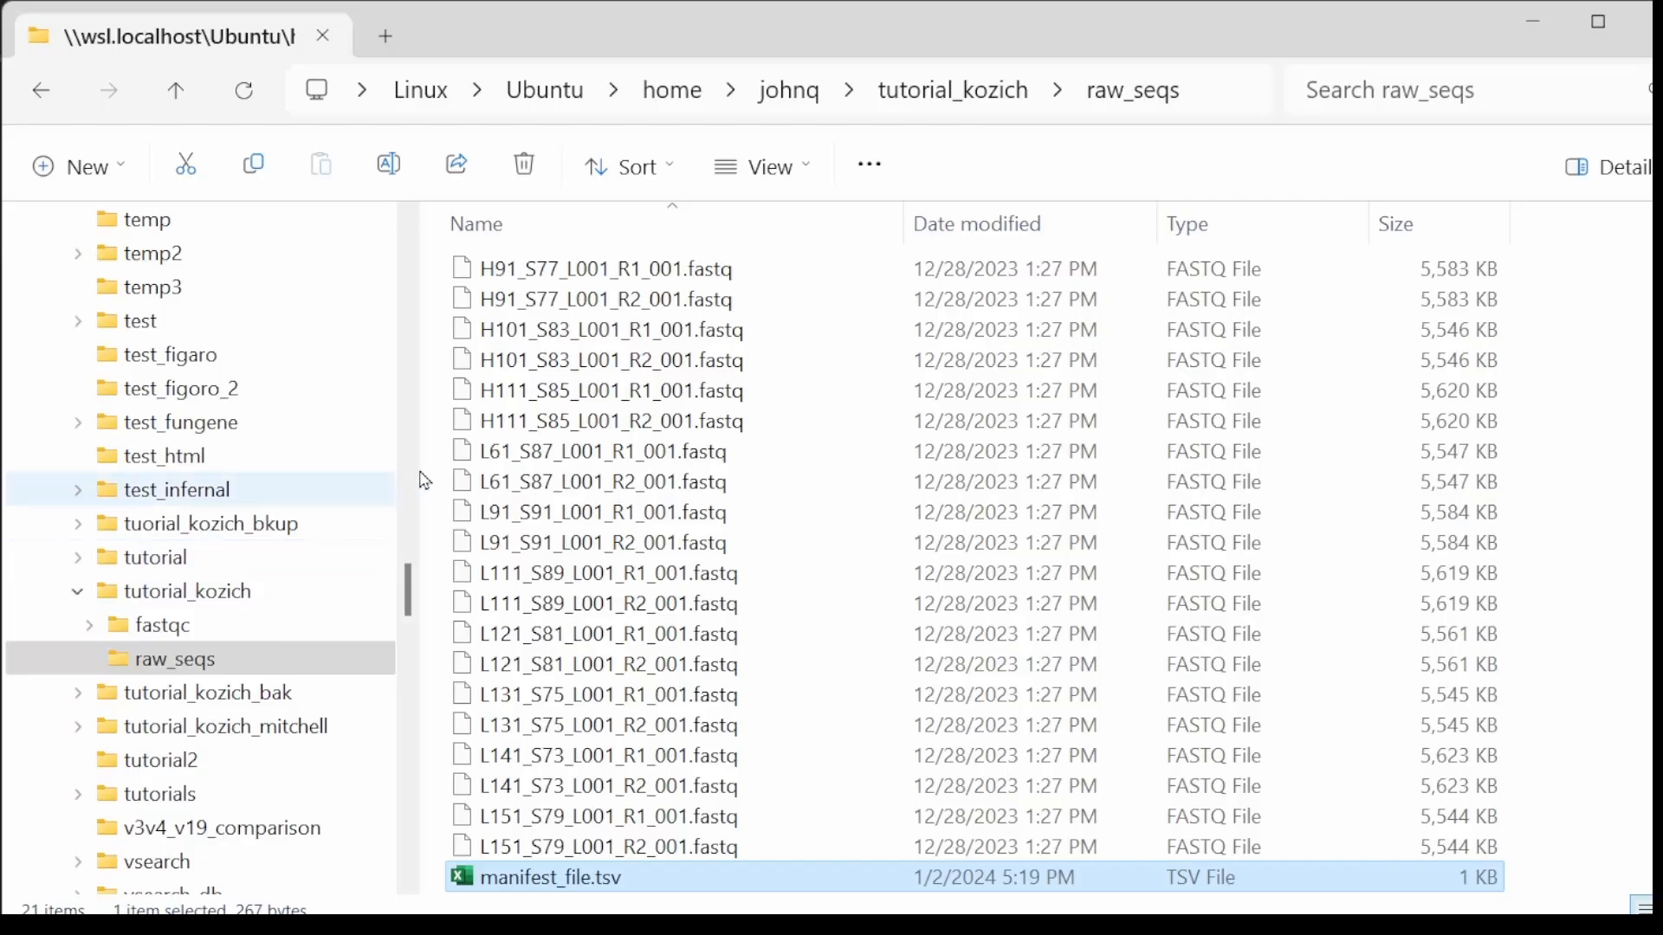
double_click(507, 882)
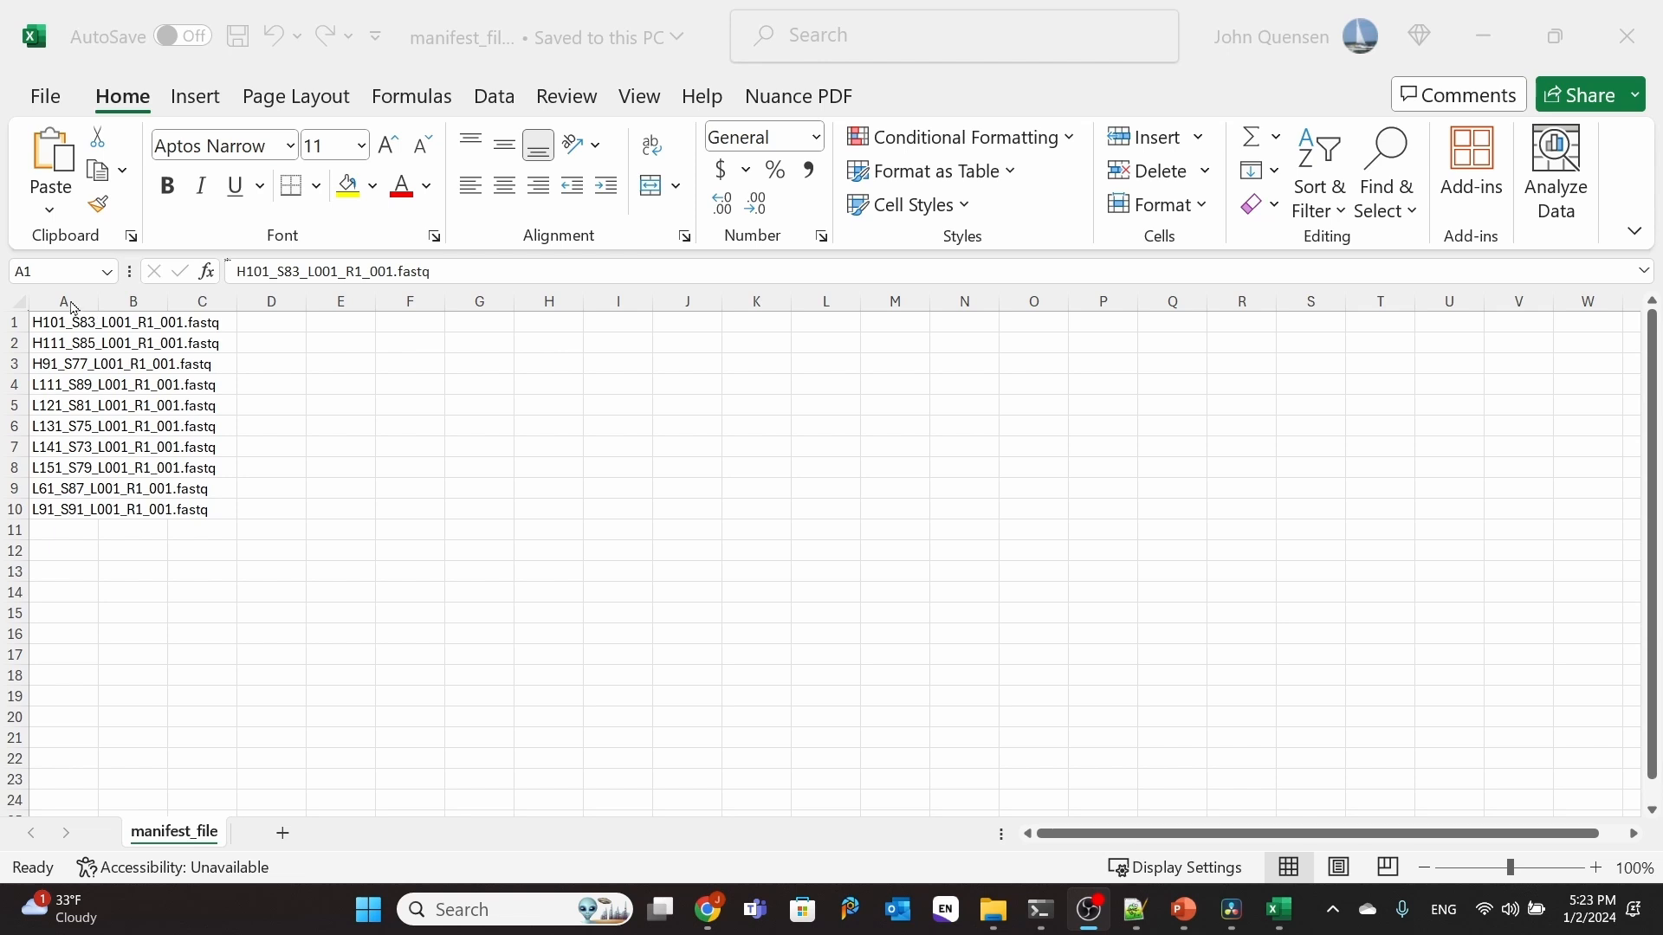
left_click_drag(69, 299, 341, 295)
right_click(341, 300)
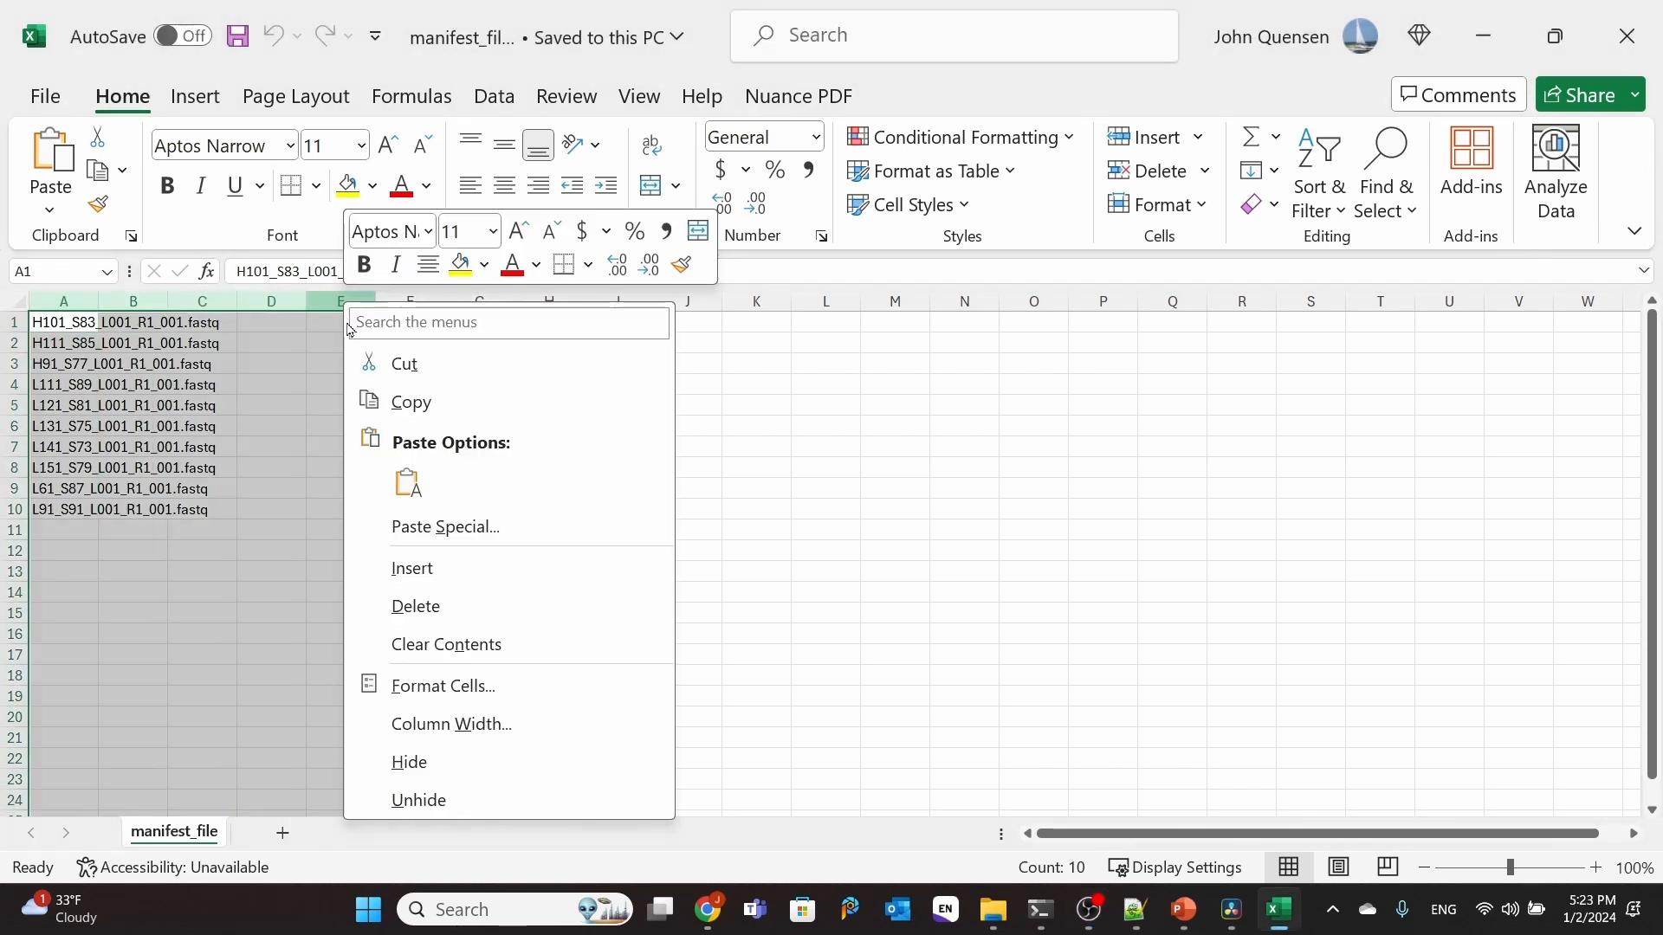
left_click(407, 566)
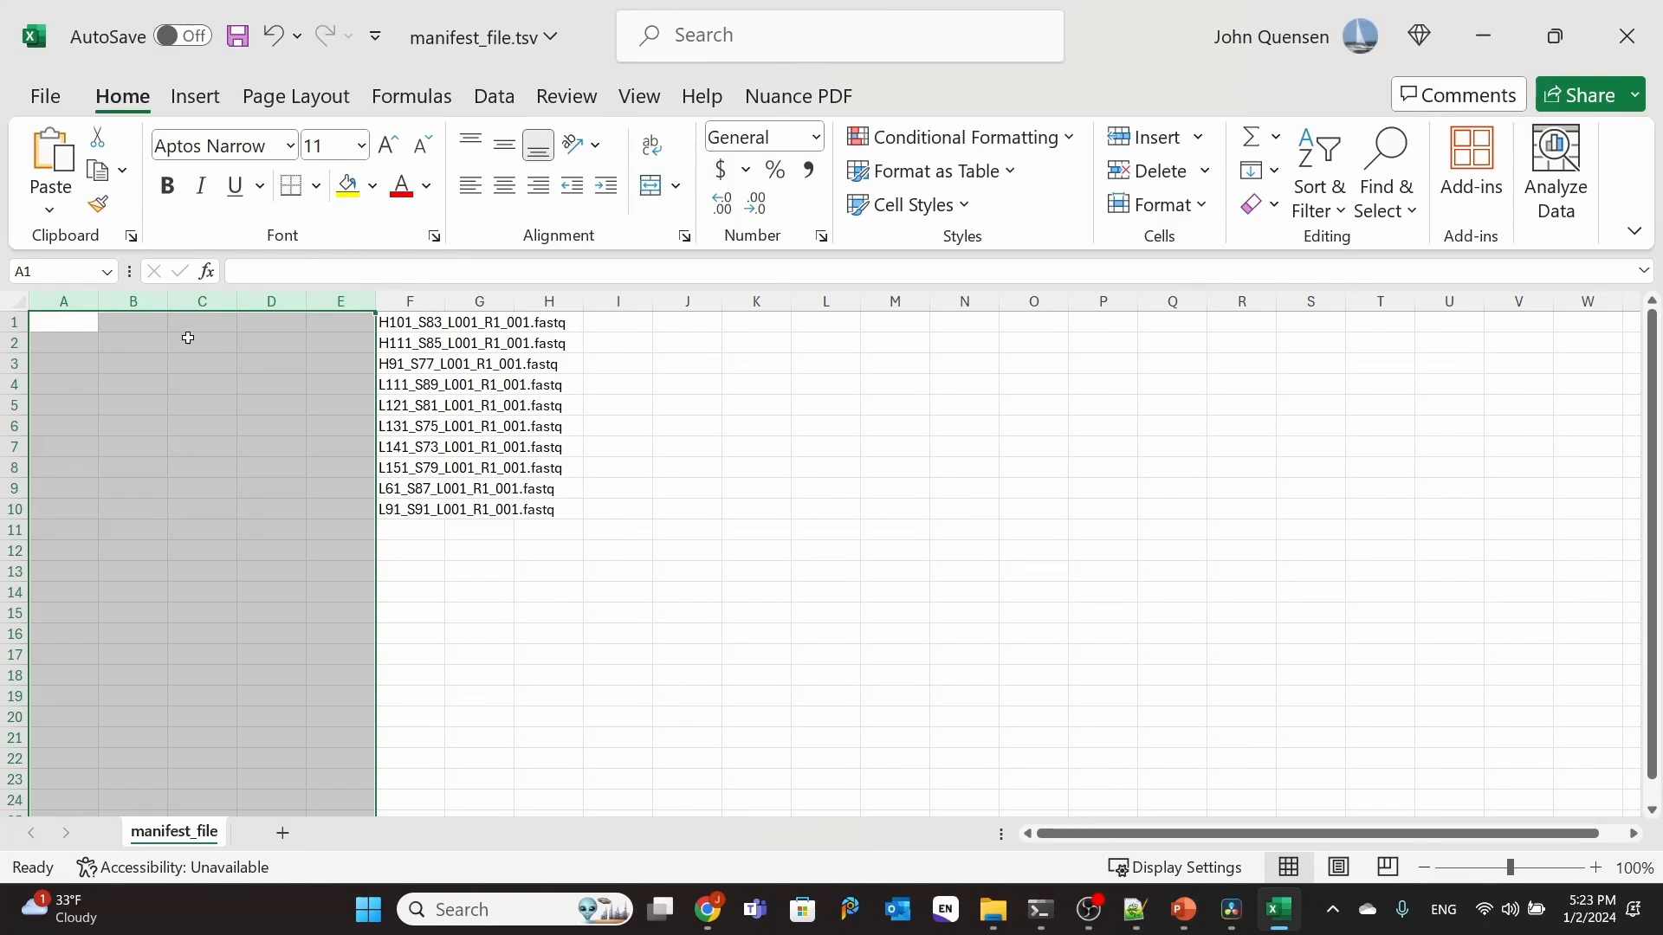
Step: Extract the first 4 characters of each file name with =LEFT(F1,4) in A1, filled down to A10
left_click(60, 325)
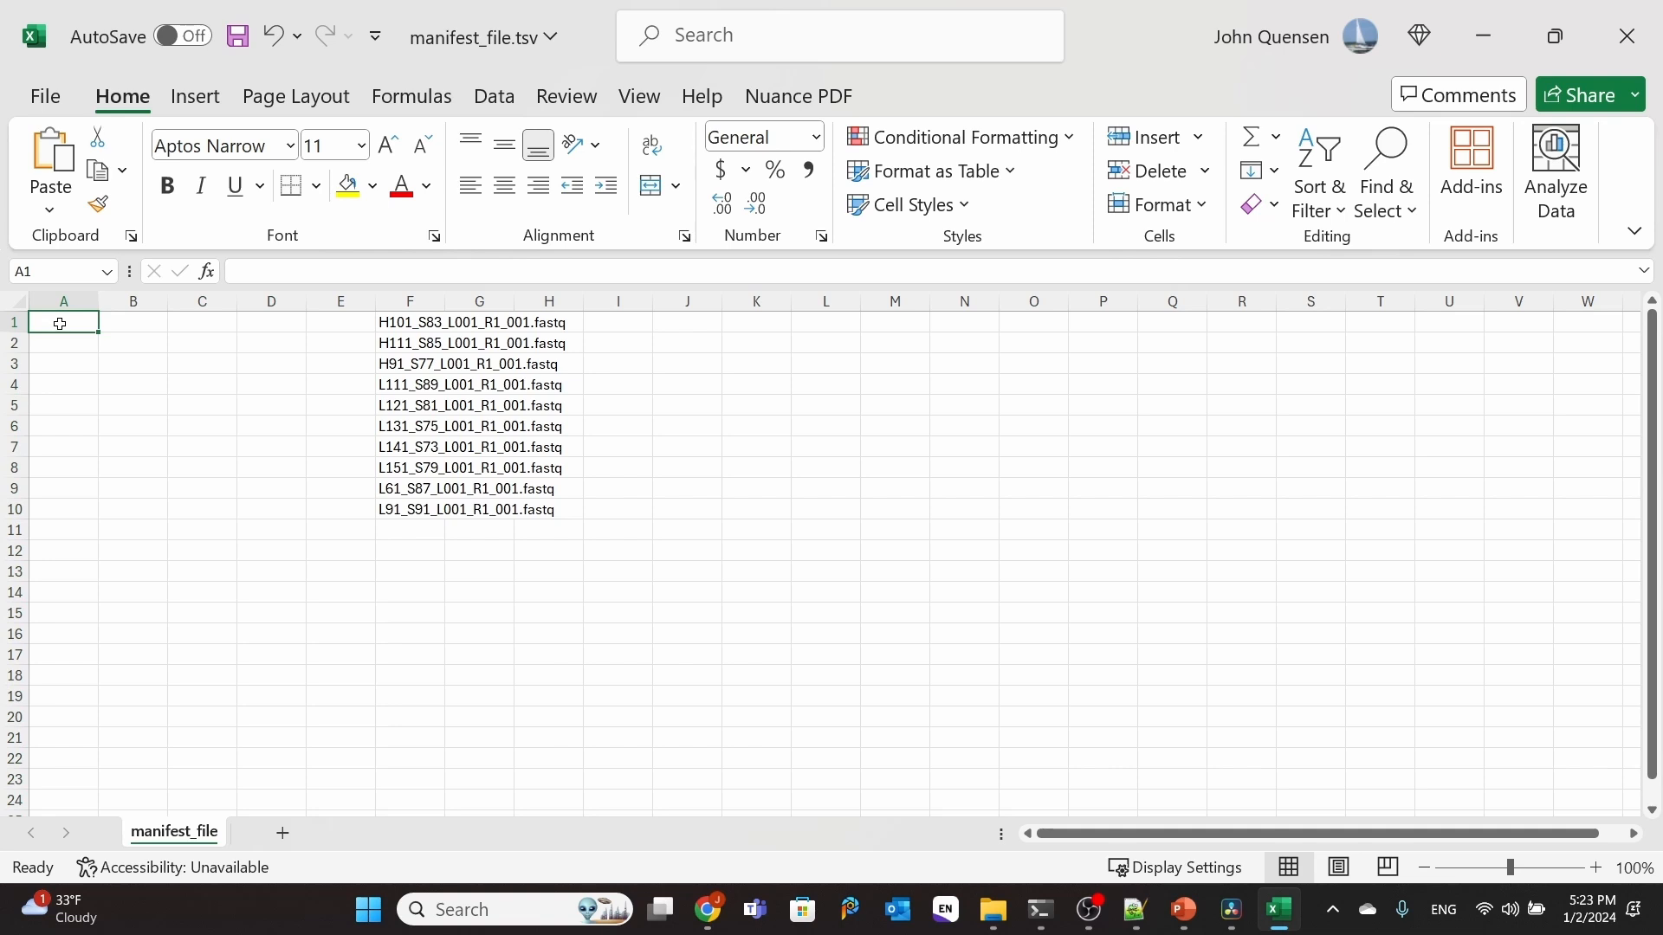
left_click(208, 271)
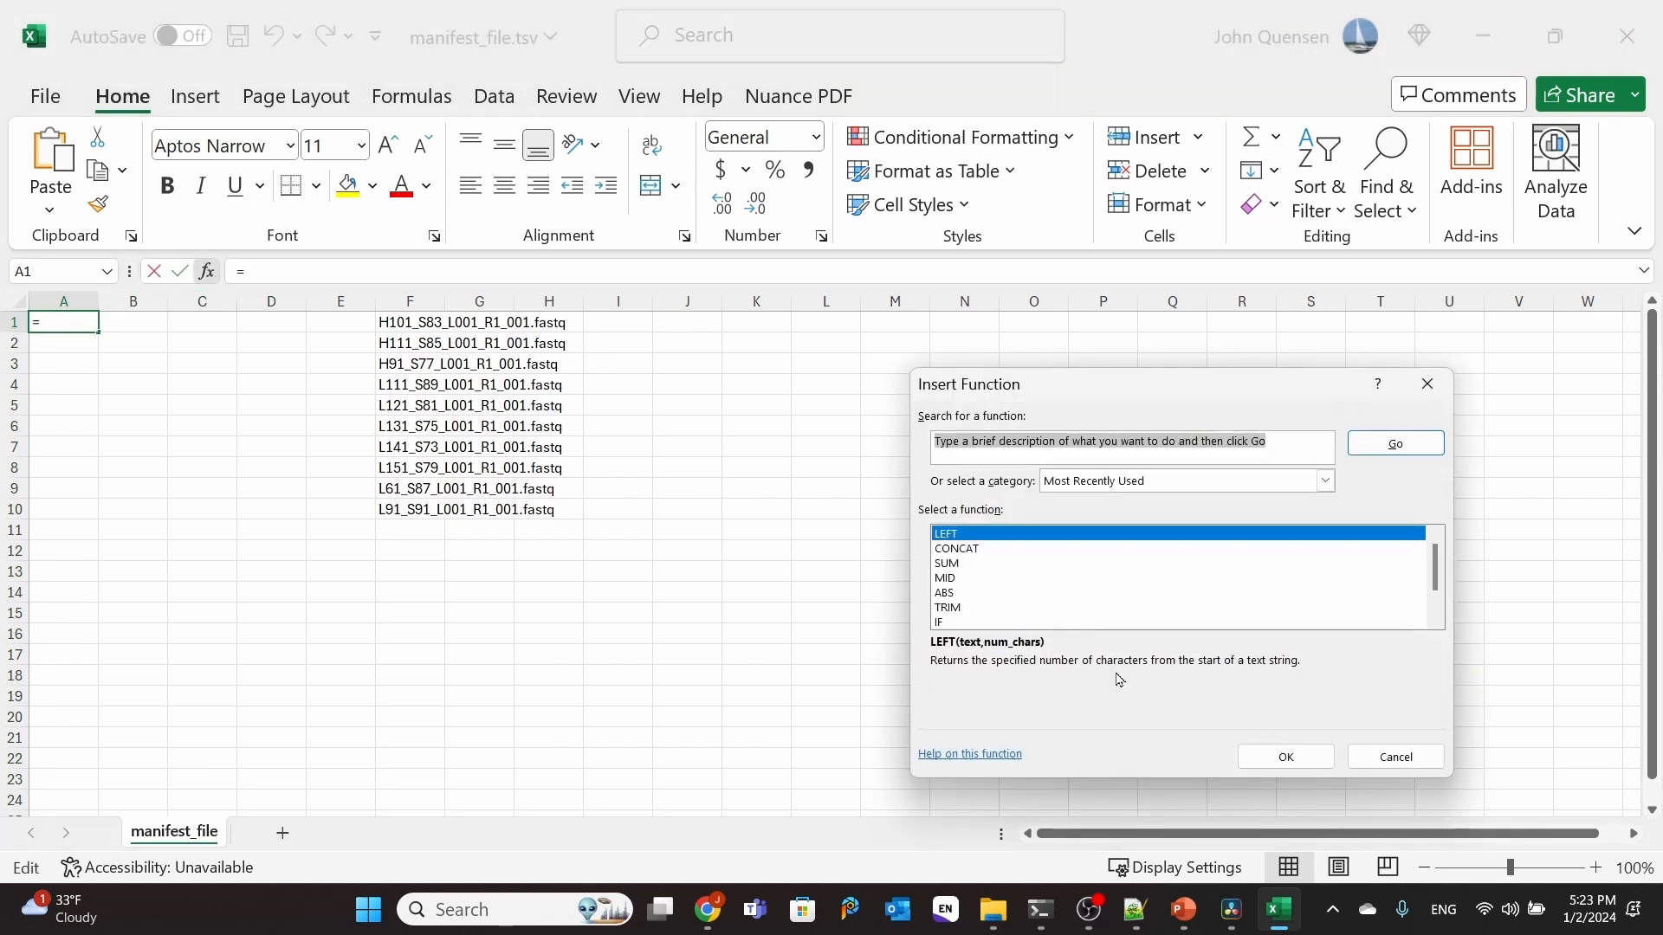
left_click(1285, 756)
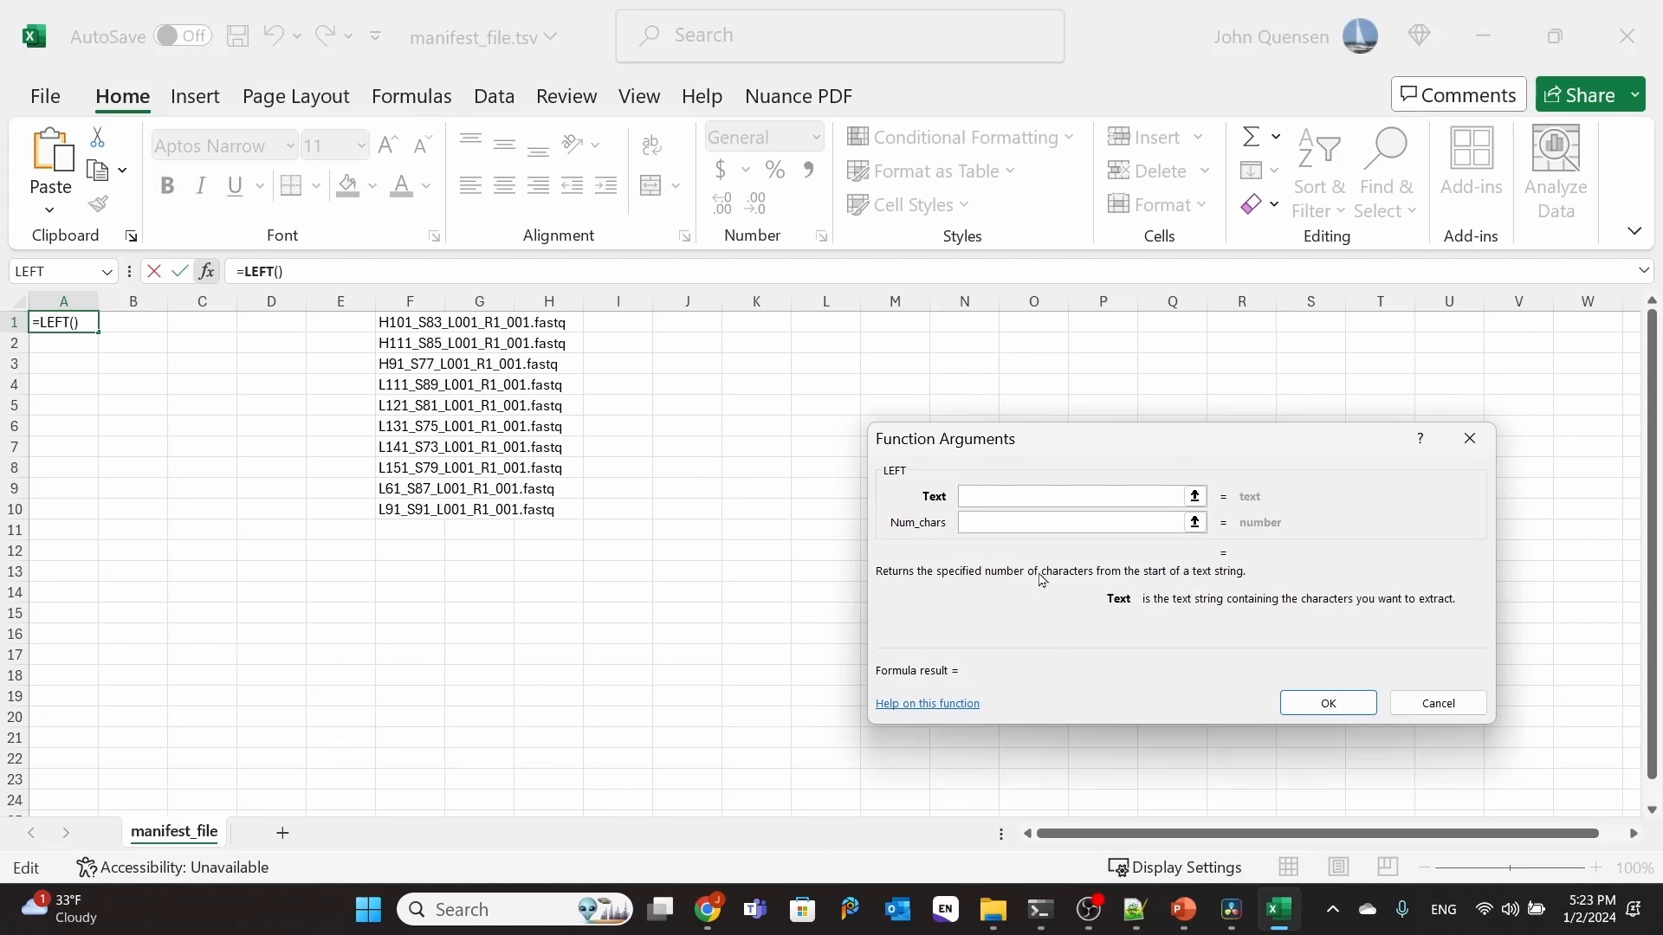
left_click(394, 324)
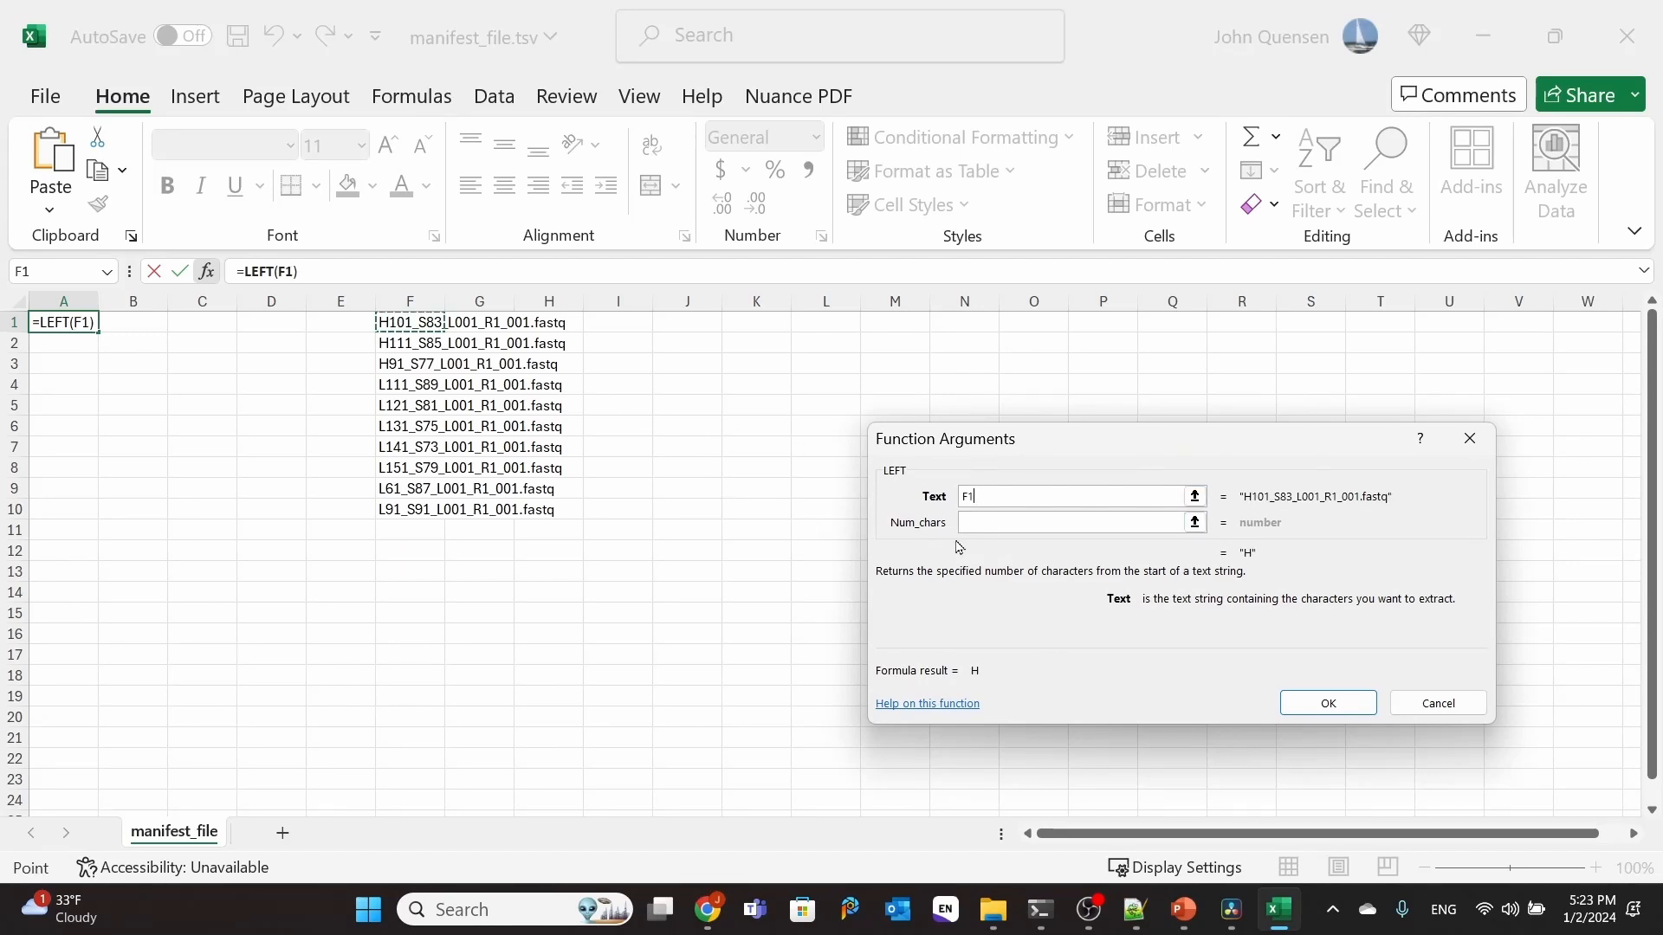
left_click(992, 524)
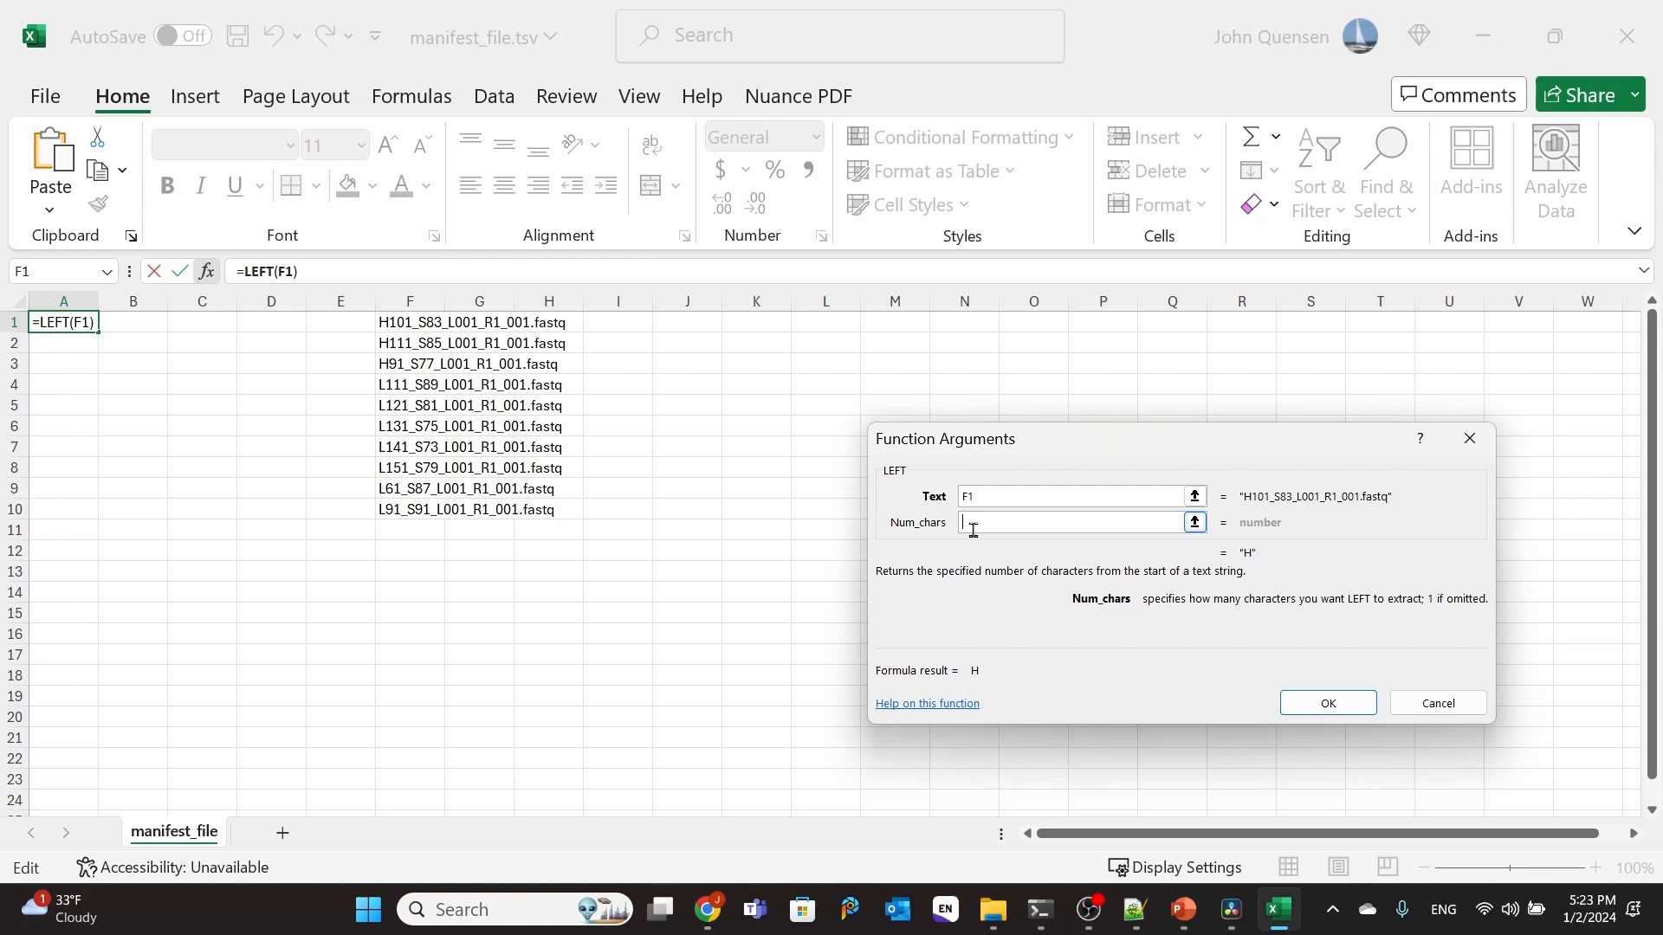
type("4")
left_click(1328, 702)
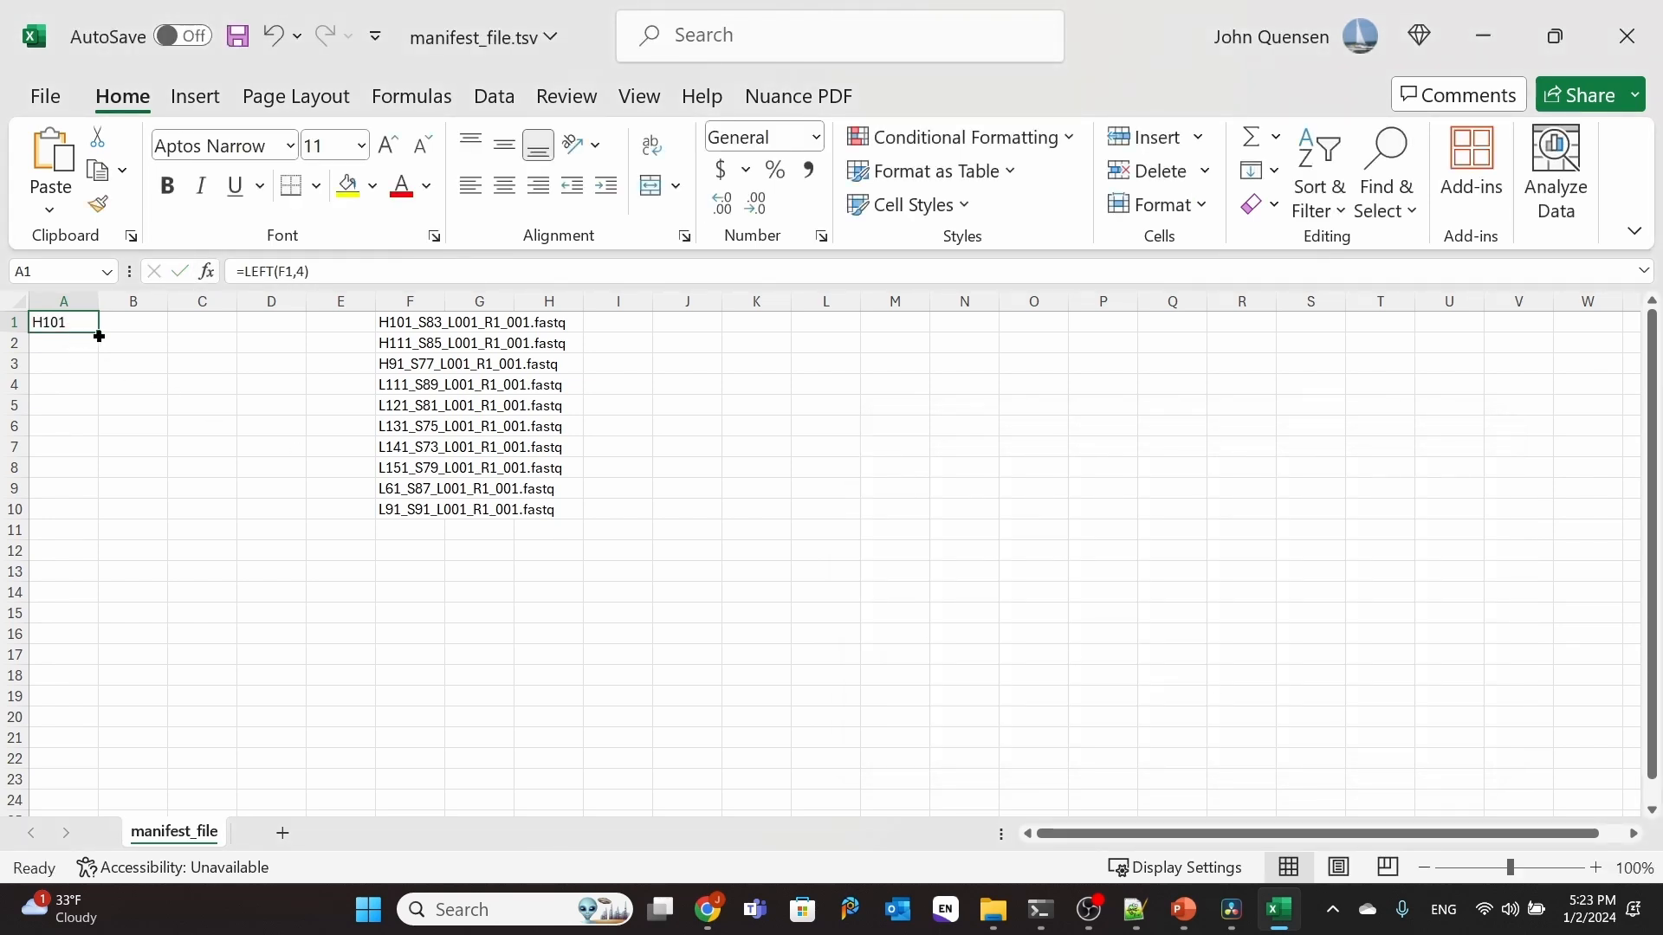
left_click_drag(99, 336, 106, 519)
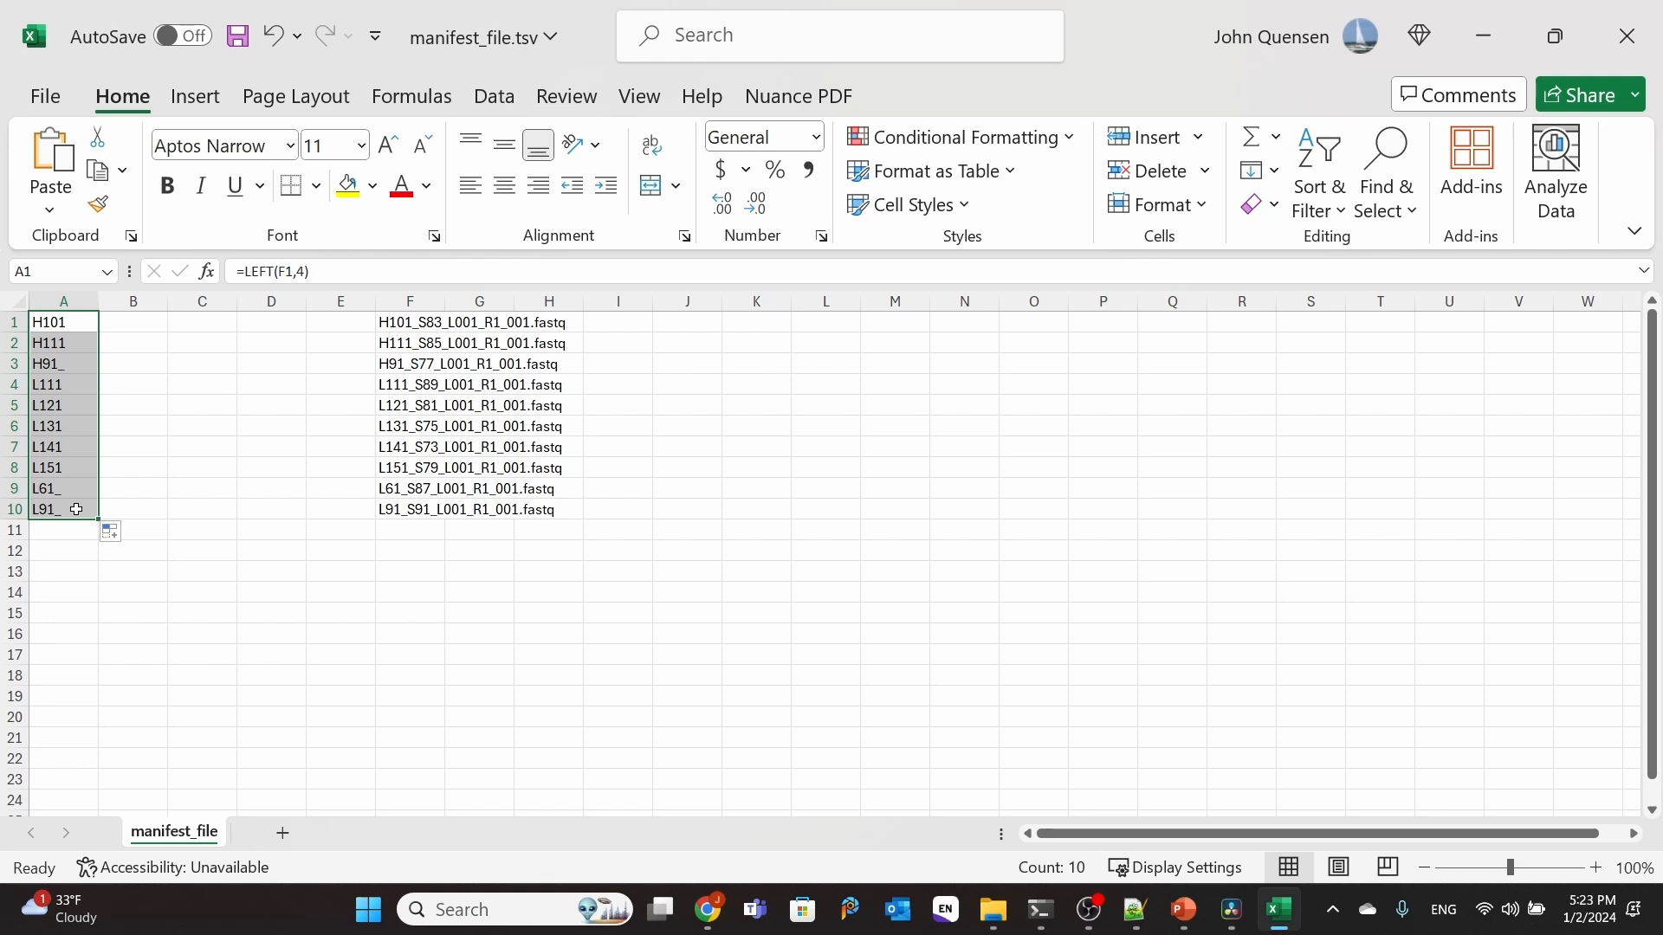
Step: Convert the formulas in A1:A10 to plain values by copying and pasting them in place
right_click(54, 368)
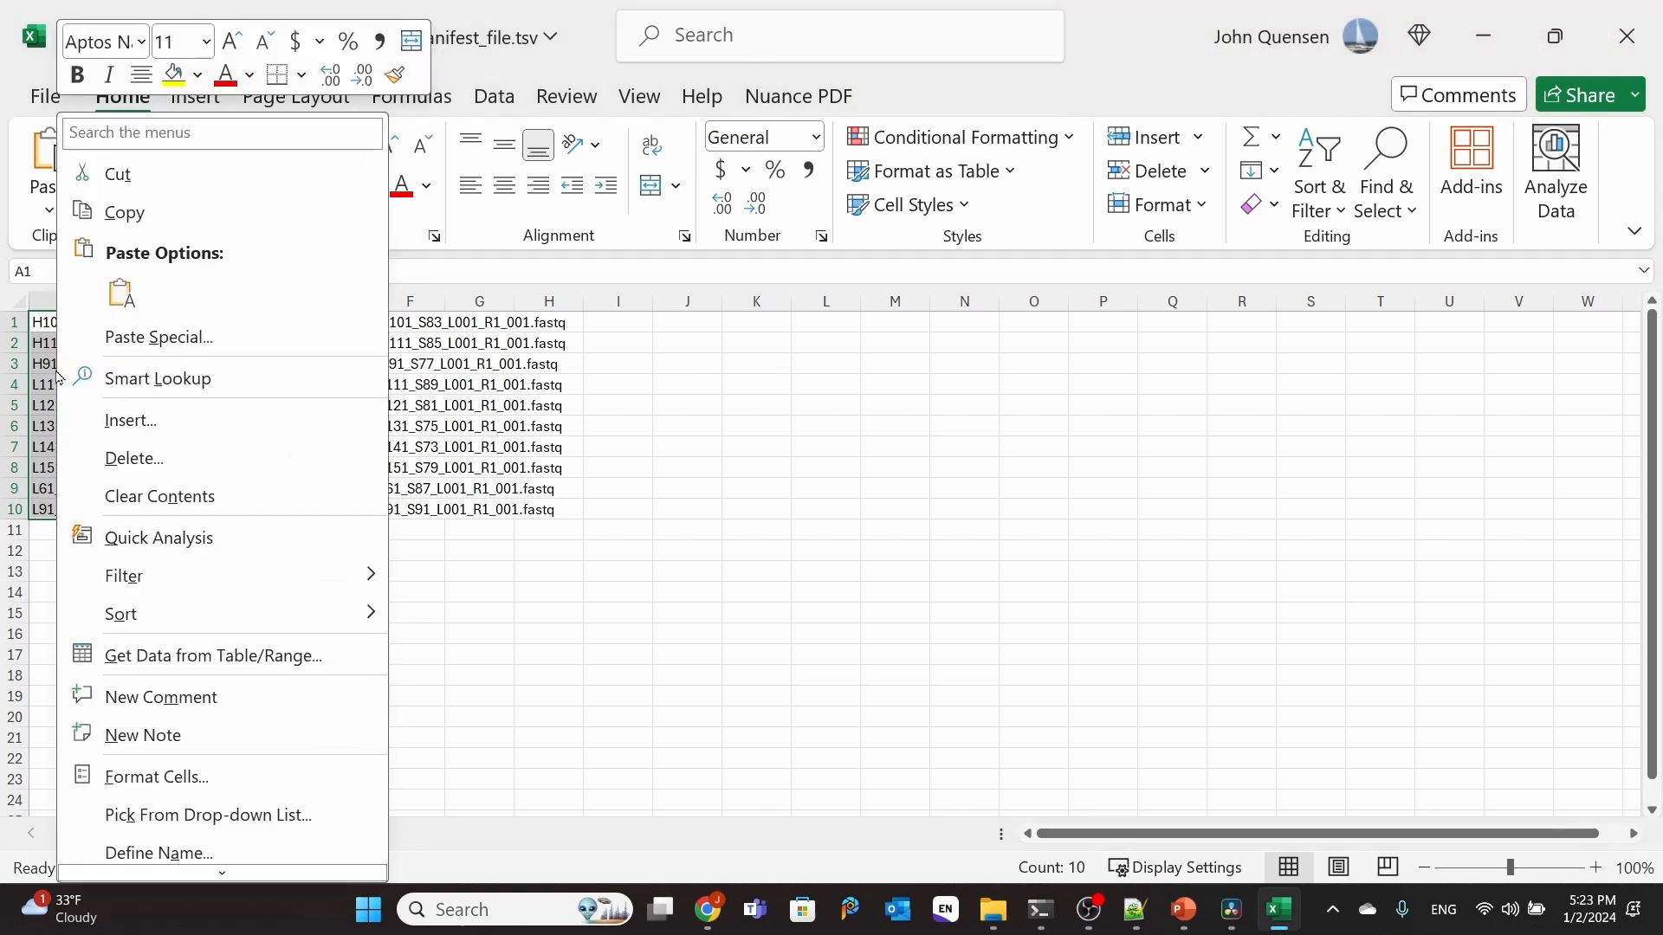
left_click(125, 213)
right_click(65, 393)
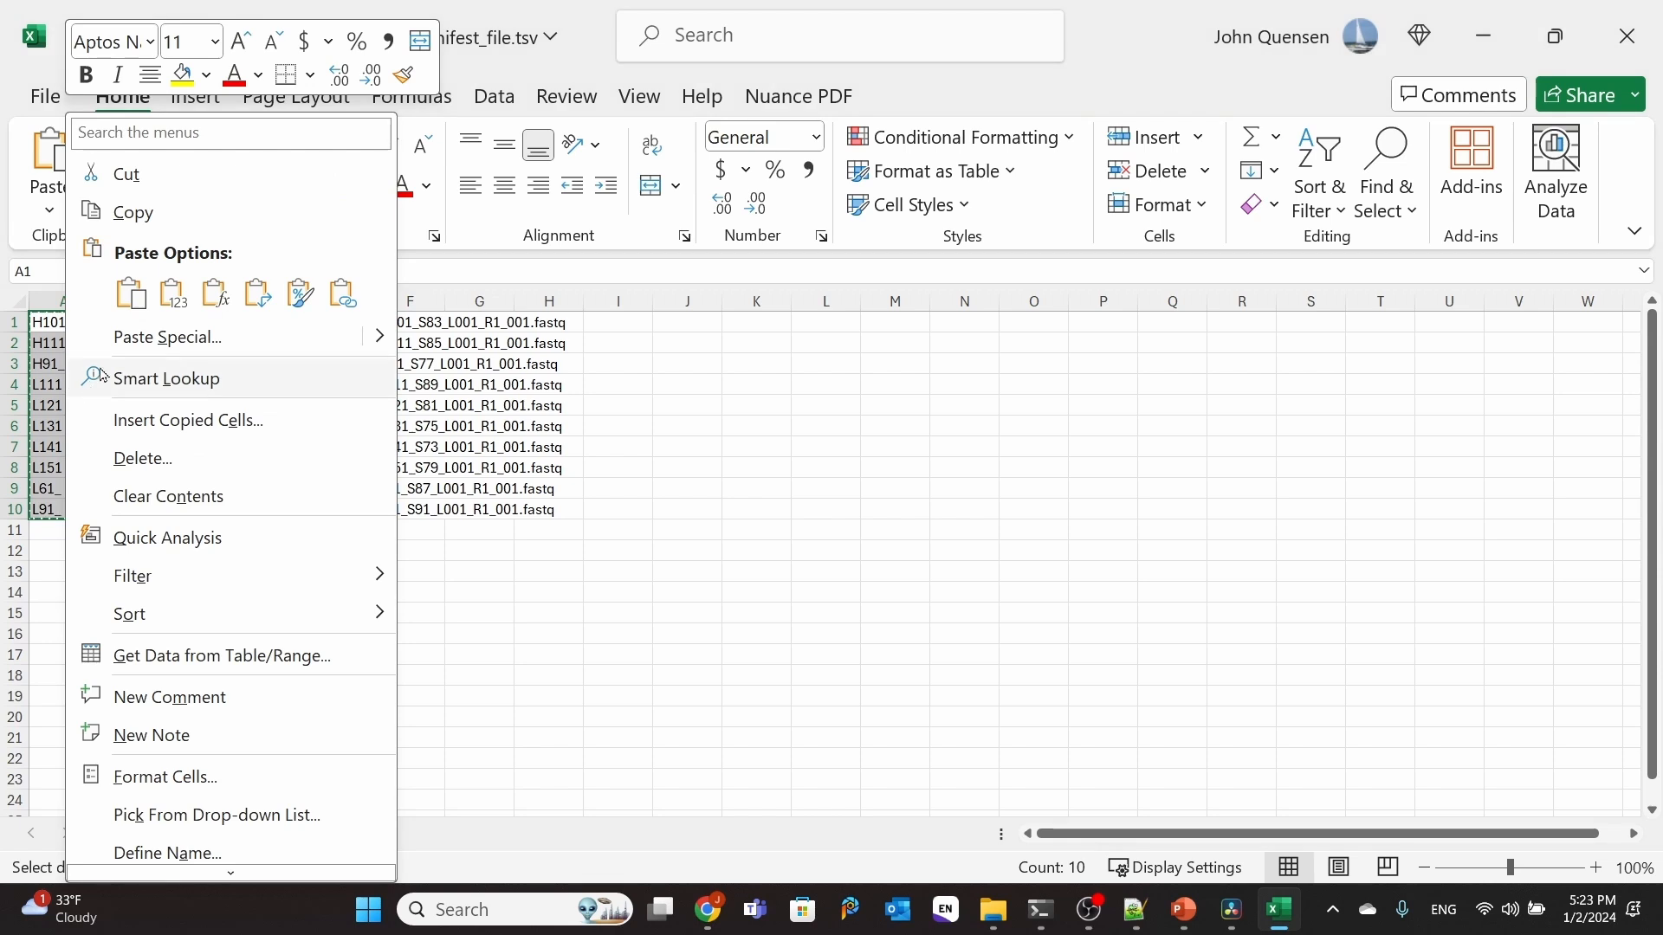
left_click(172, 299)
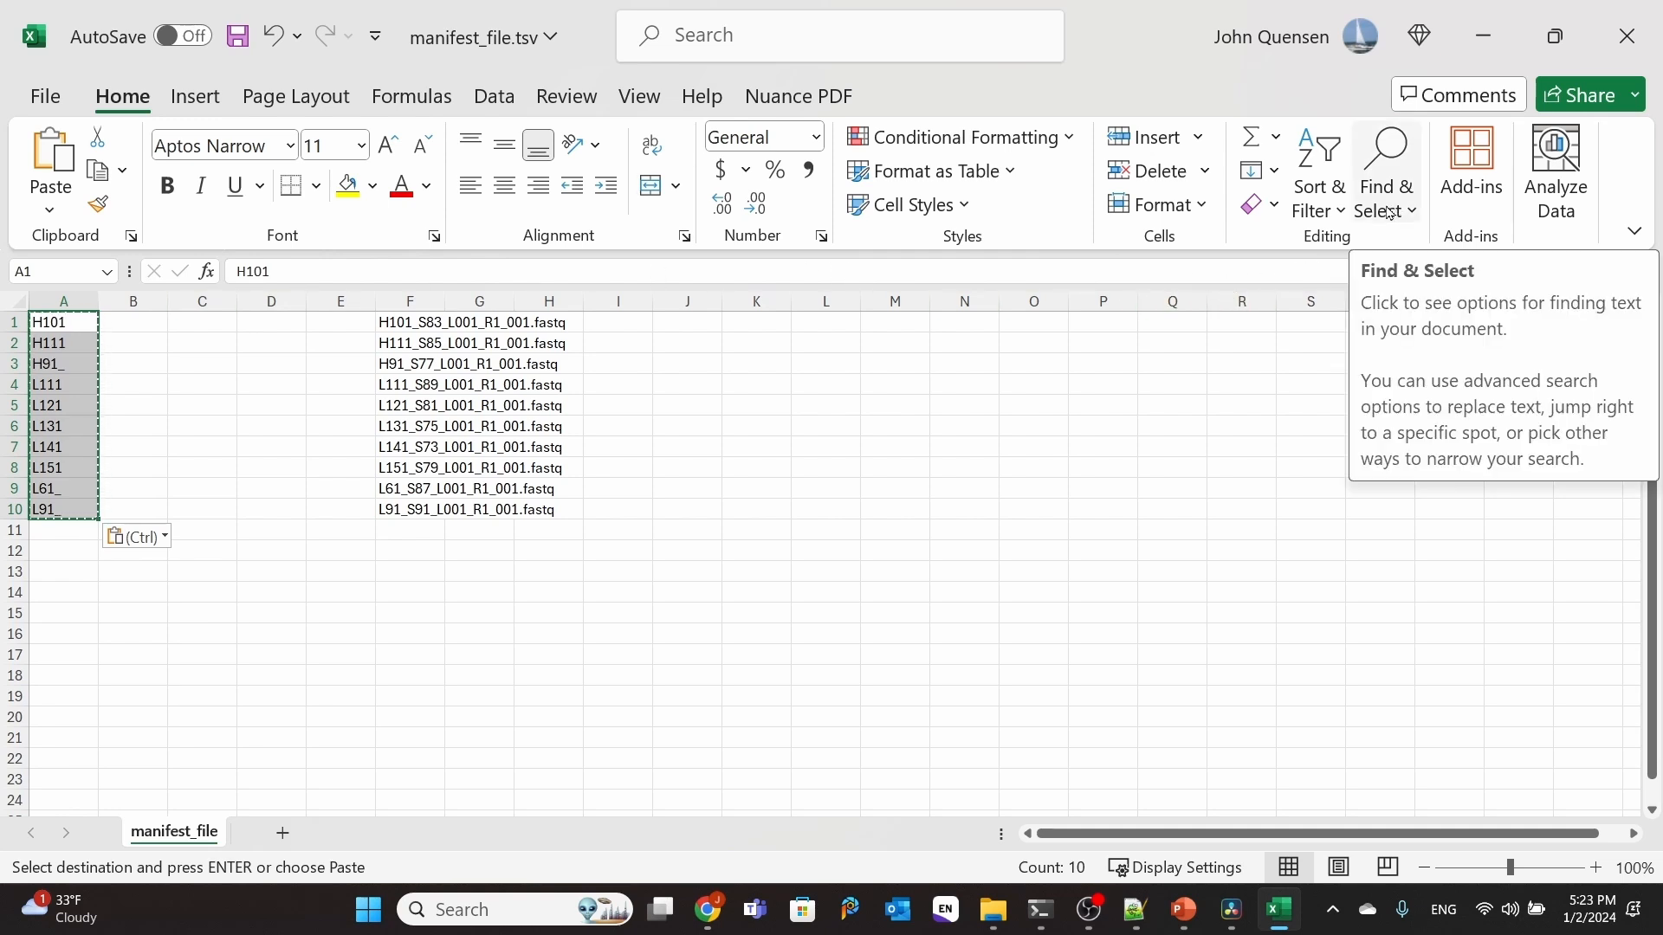
Step: Remove all underscores from the sample IDs in A1:A10 by replacing "_" with nothing
left_click(1394, 211)
left_click(1412, 283)
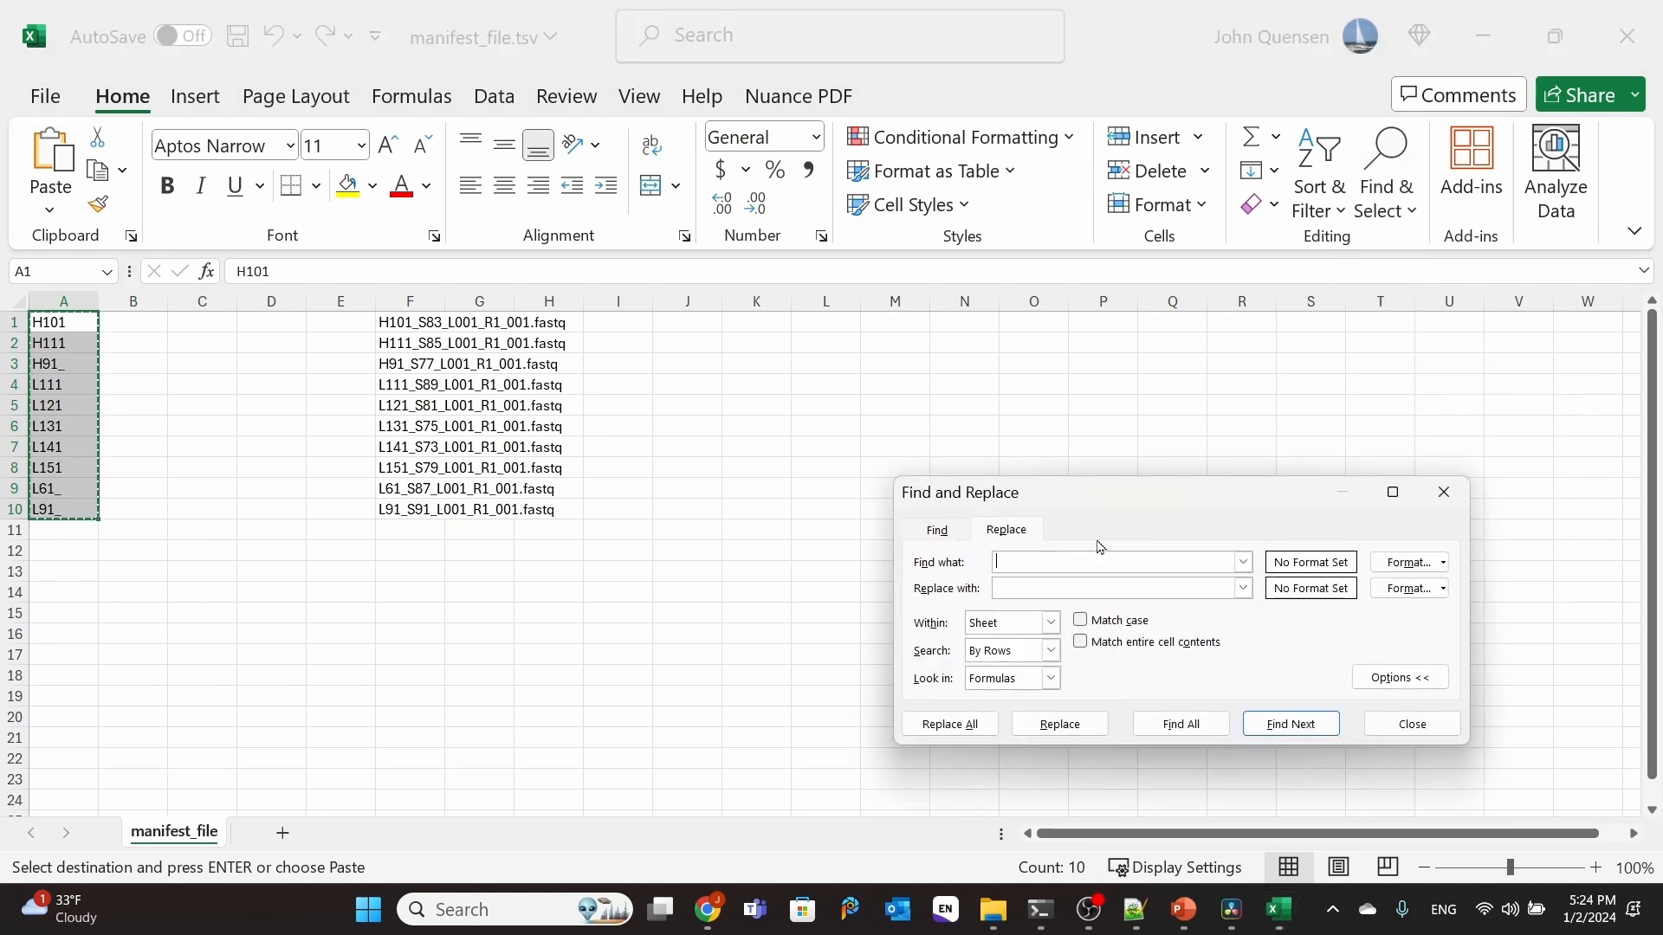
type("_")
left_click(951, 724)
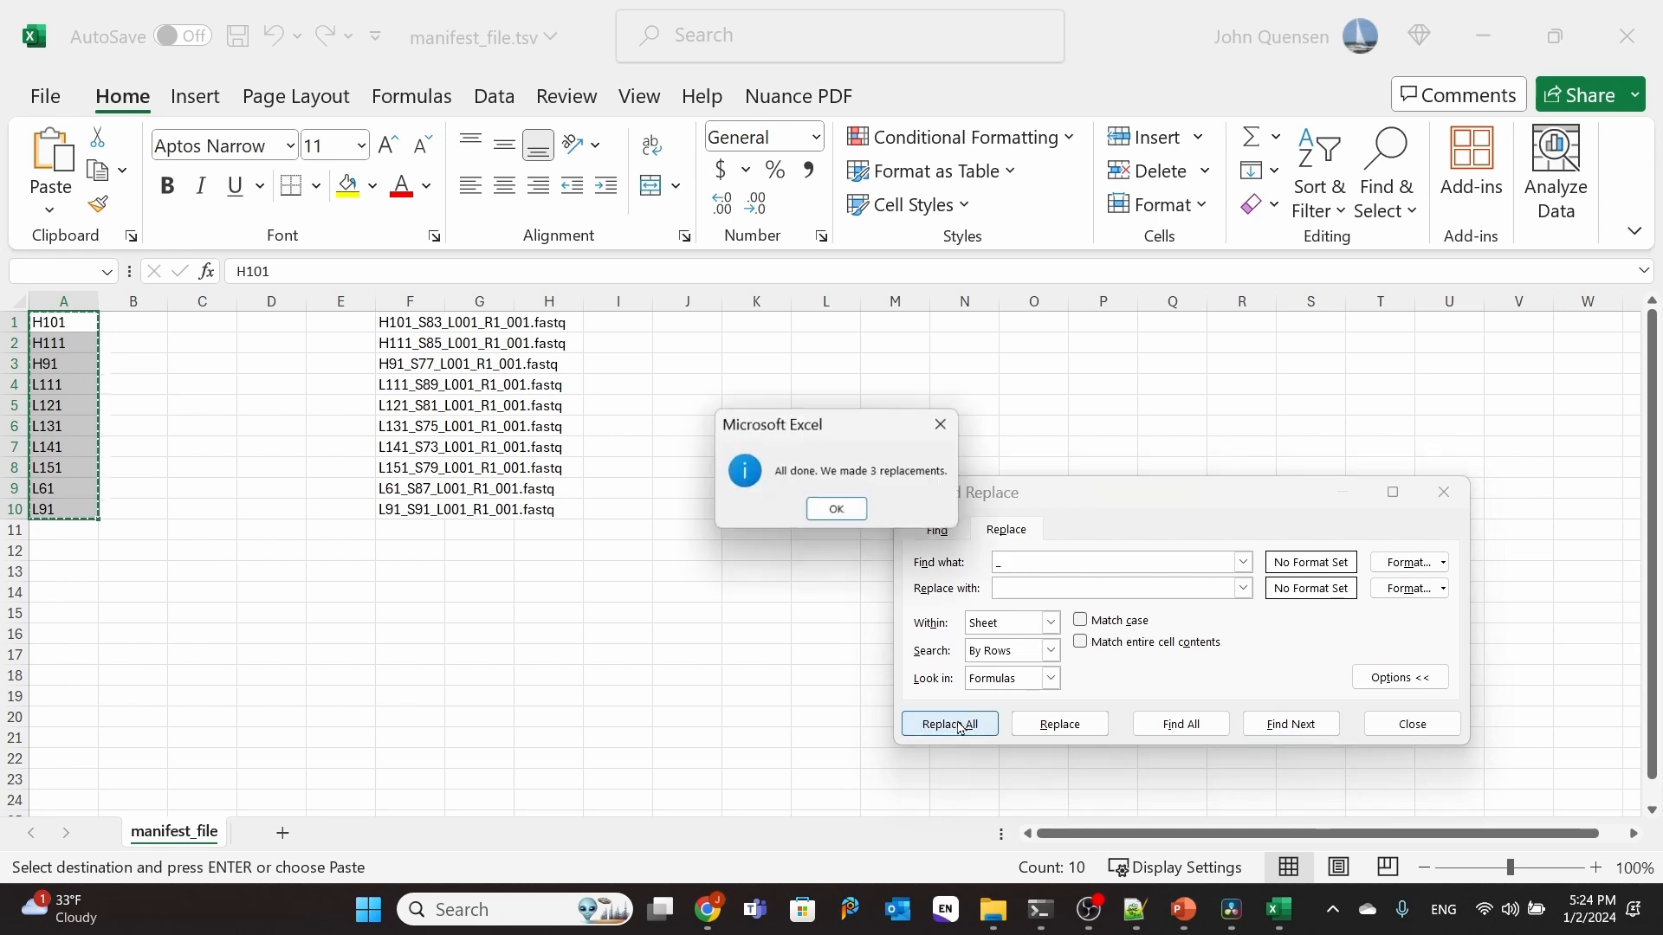
left_click(839, 512)
left_click(1408, 728)
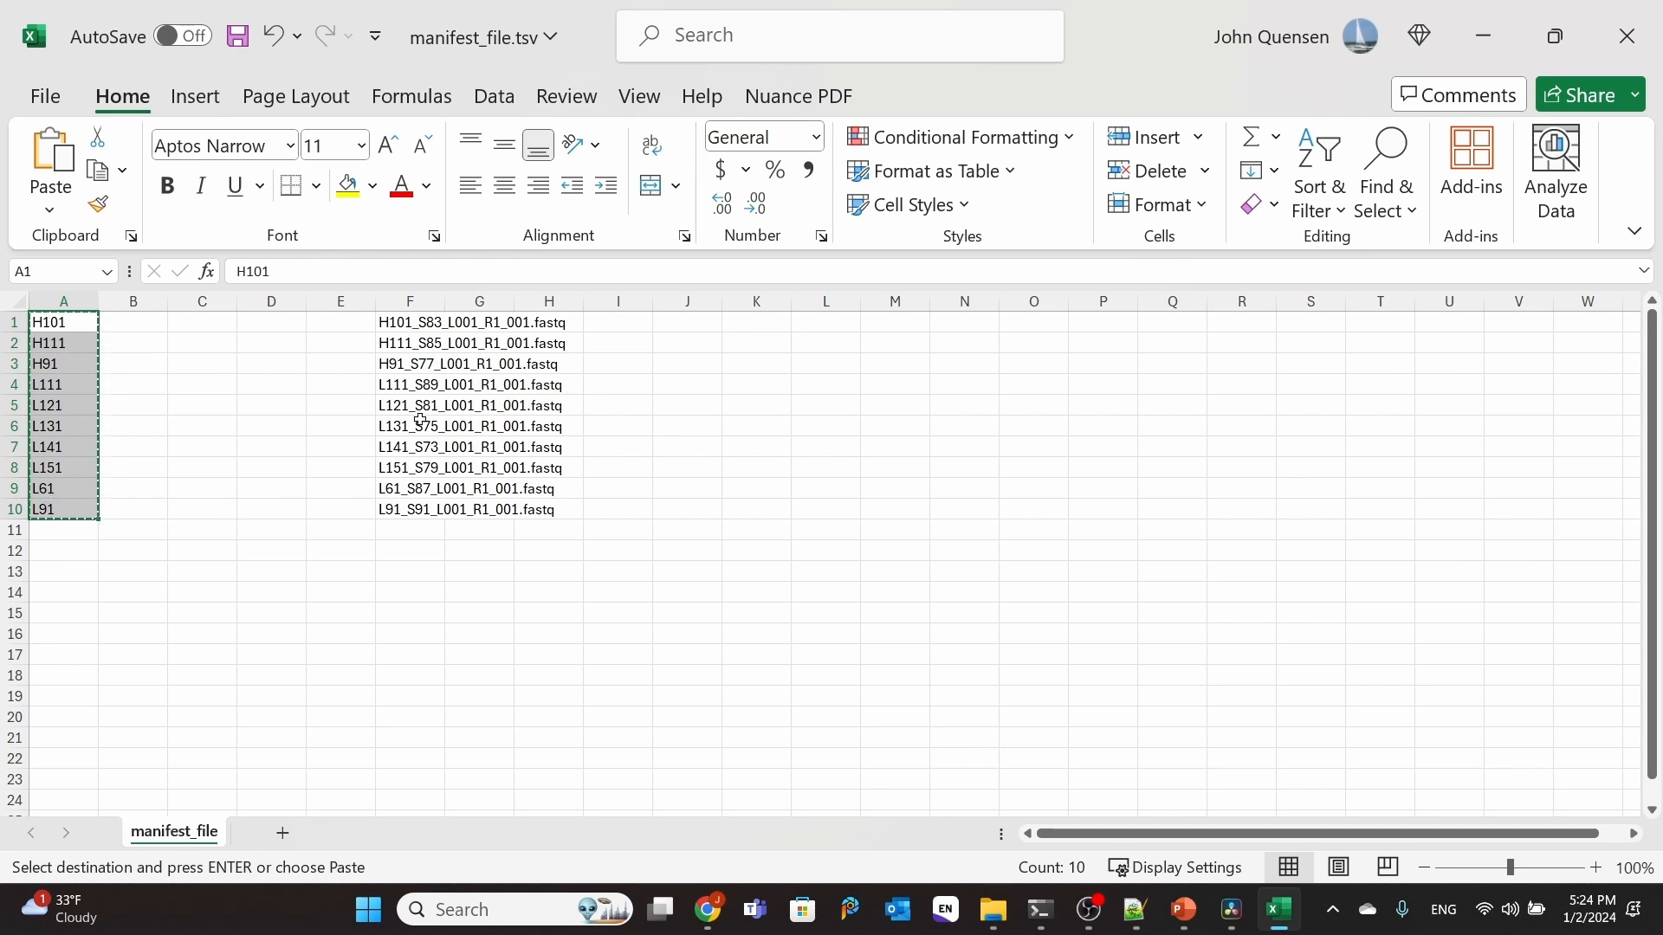
Step: Copy the file names in F1:F10 into column G as values, widening columns F and G to fit them
left_click(409, 304)
left_click_drag(445, 302, 581, 304)
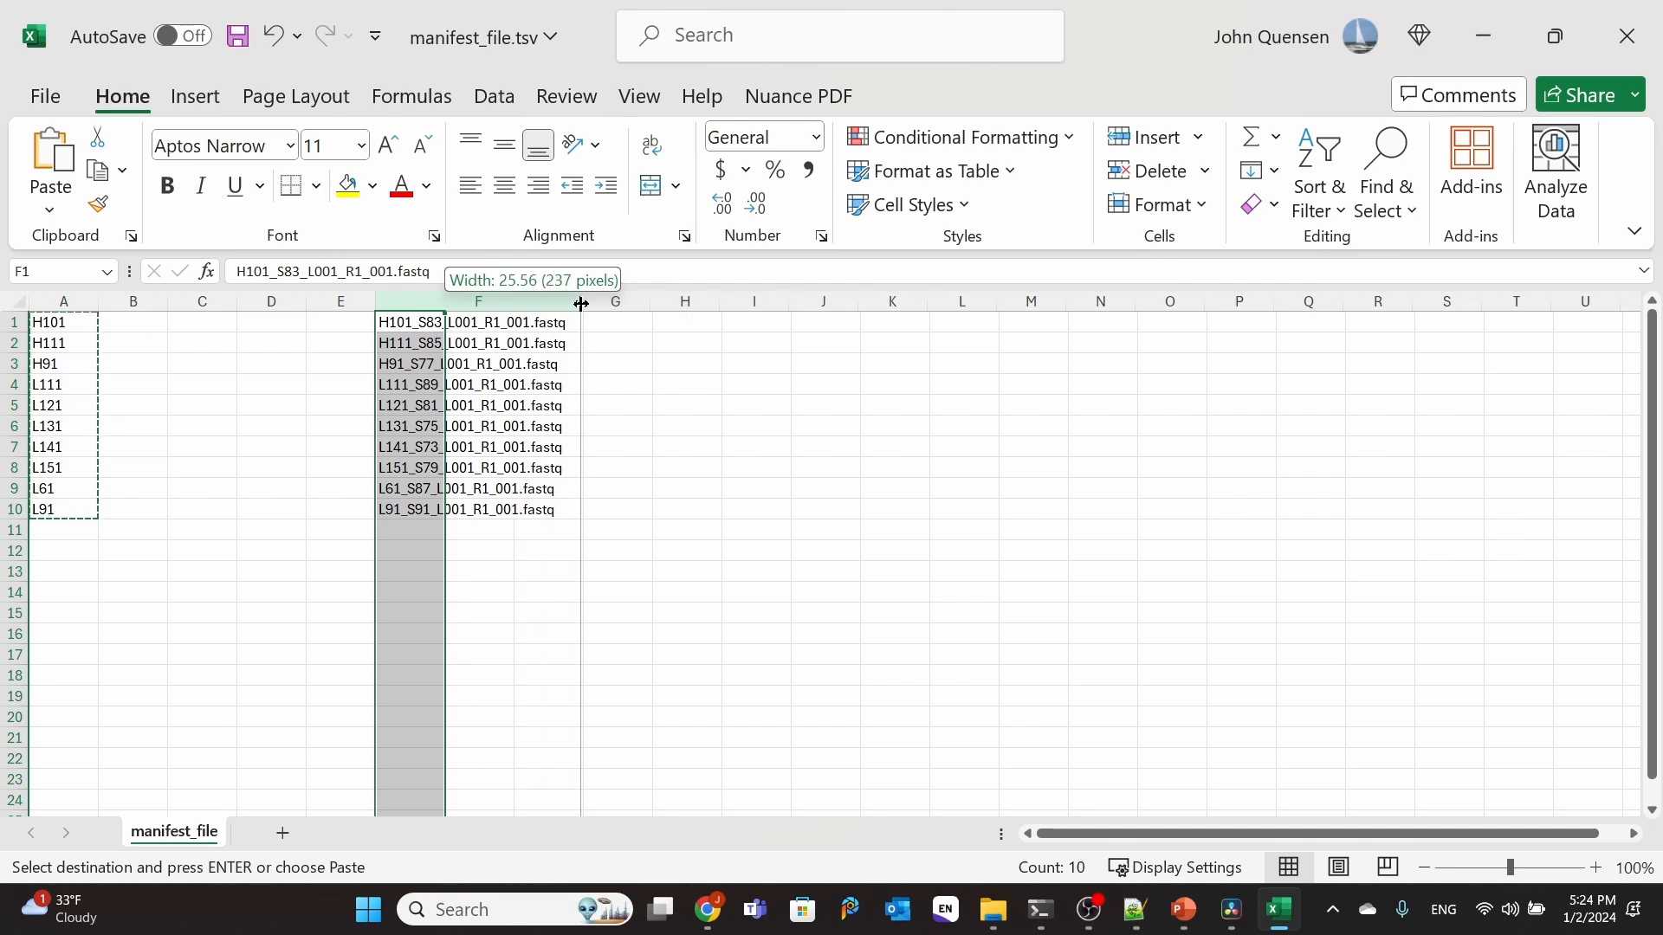
left_click_drag(476, 325, 479, 511)
right_click(479, 445)
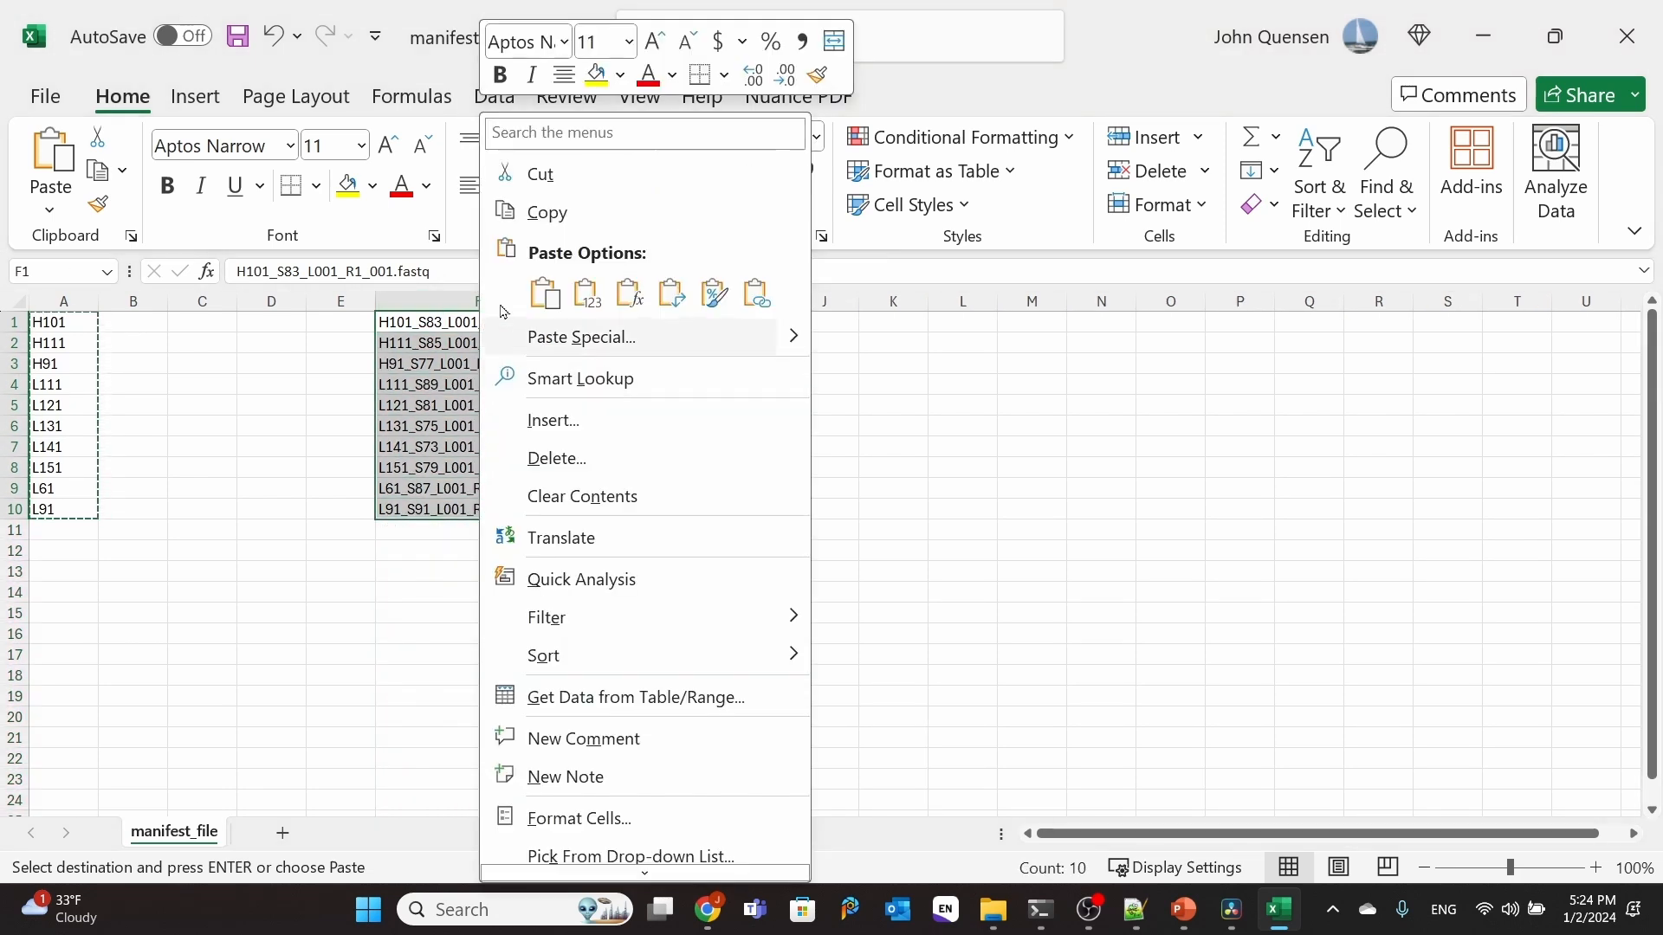
left_click(545, 215)
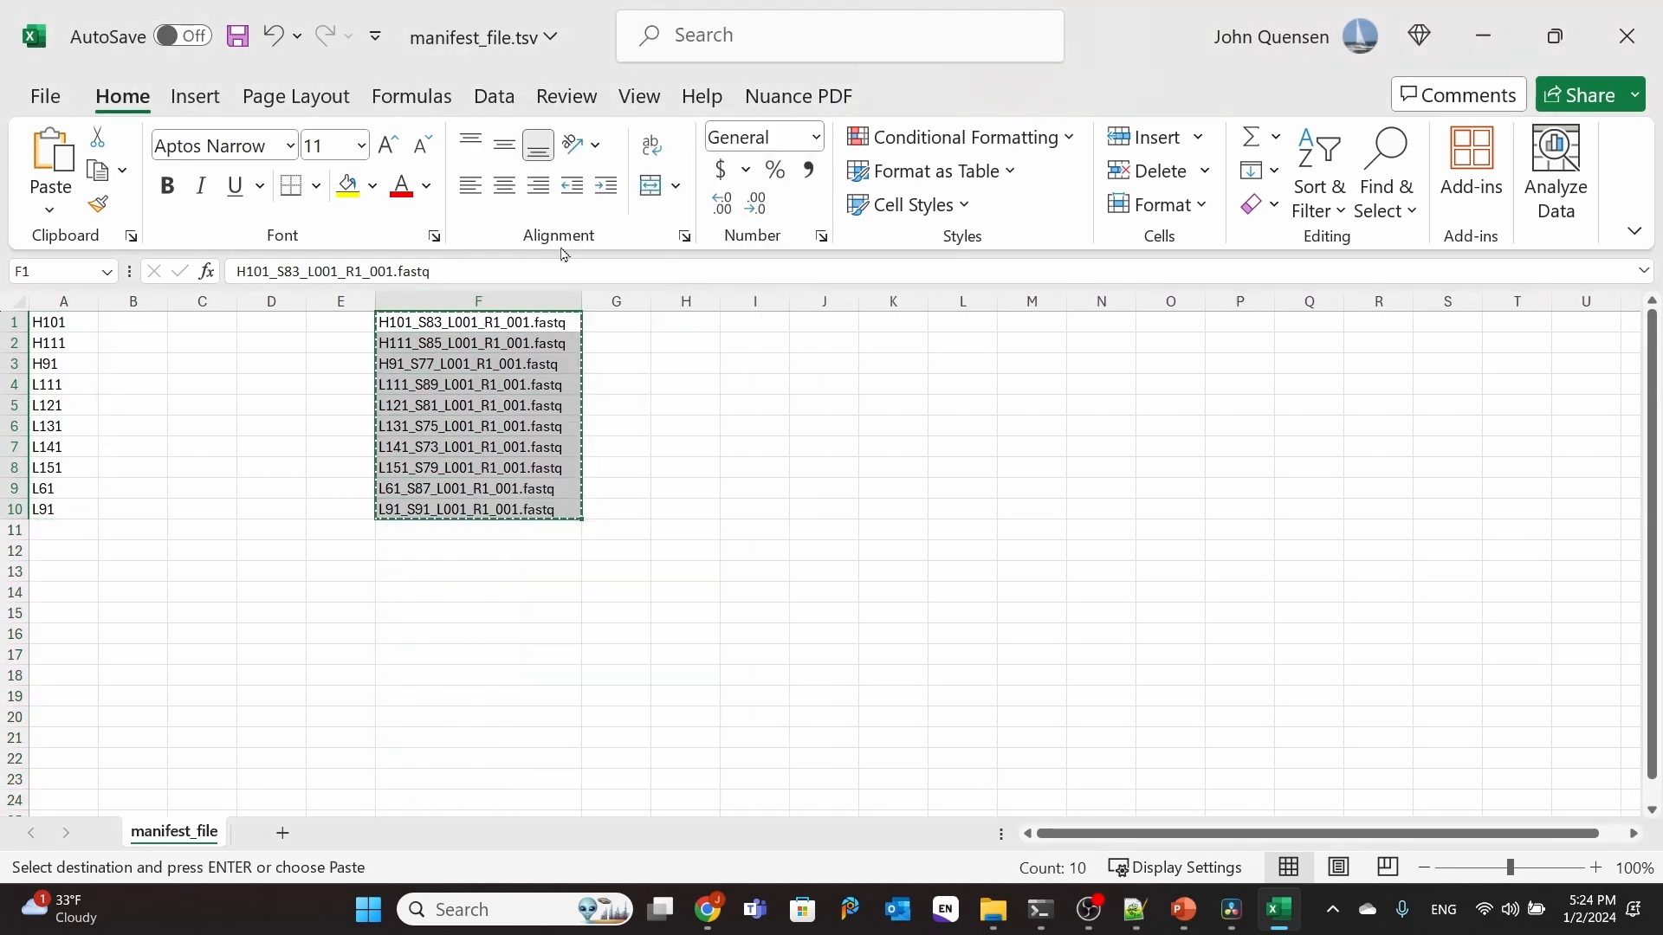
left_click(602, 321)
right_click(603, 321)
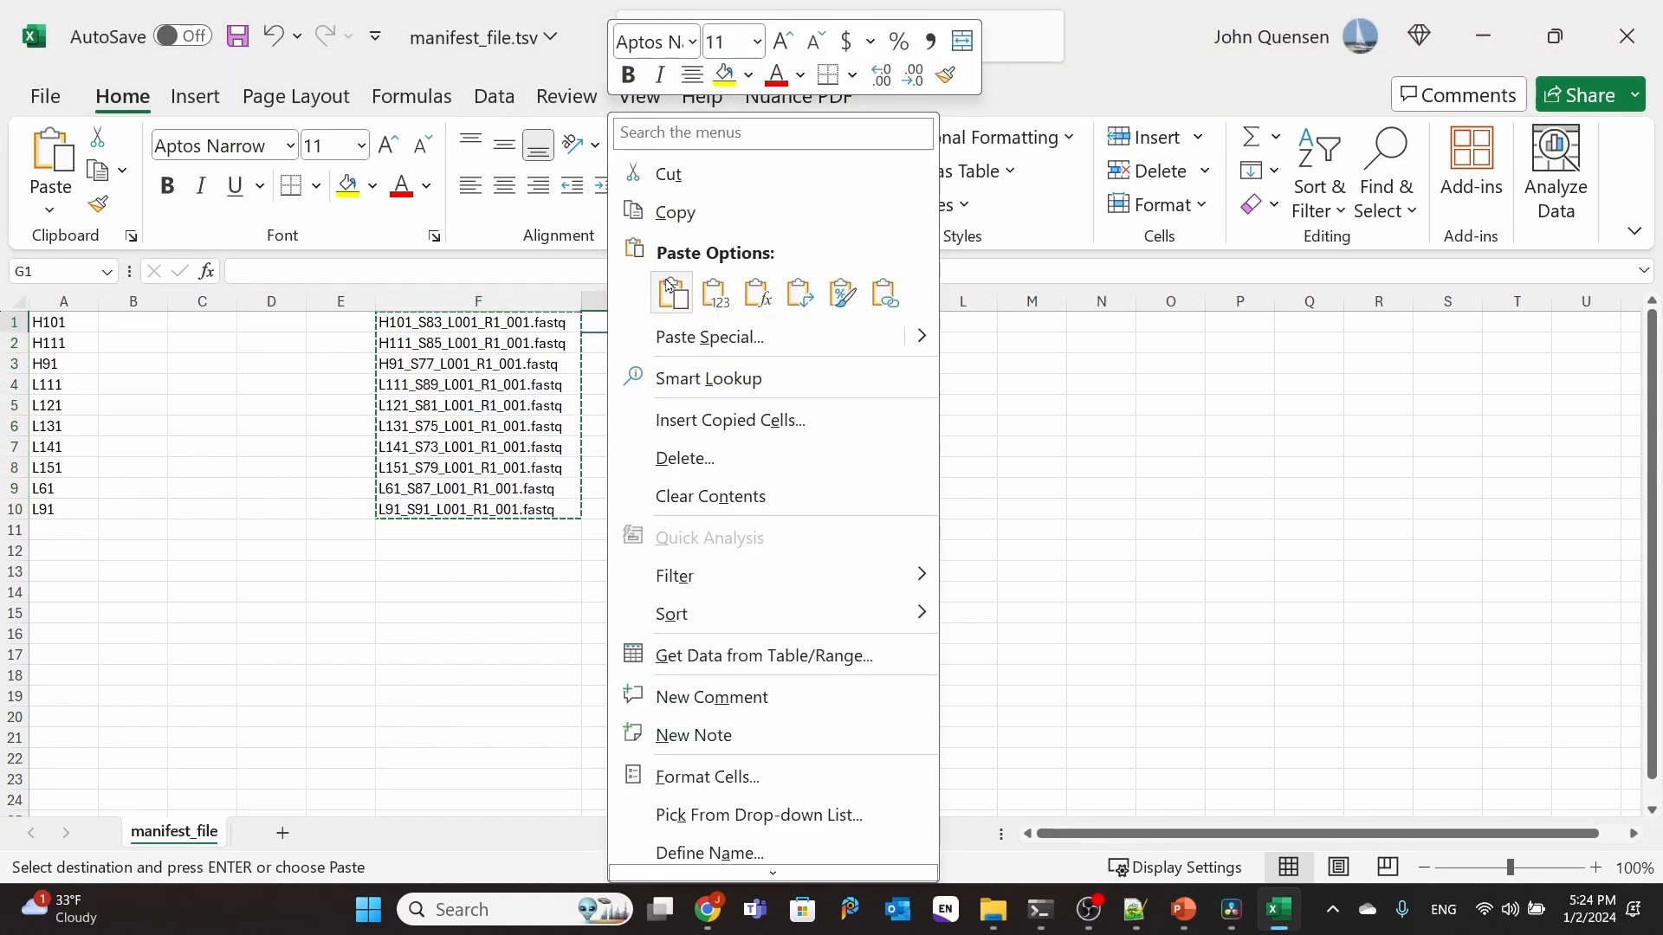
left_click(715, 294)
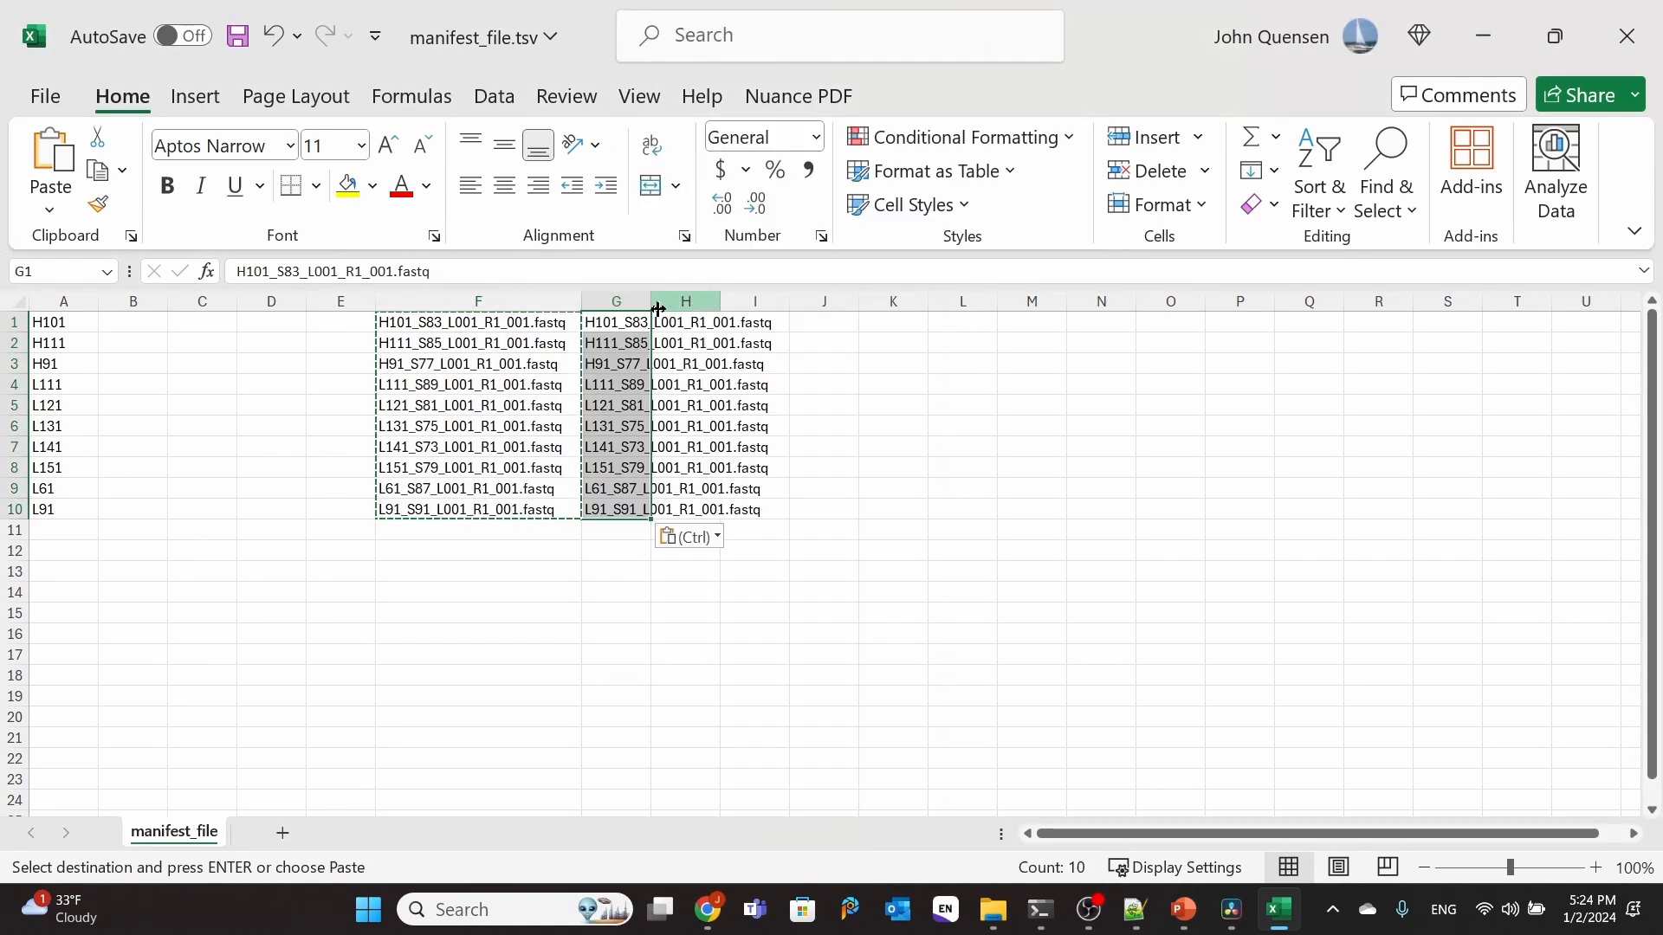
left_click_drag(655, 309, 780, 307)
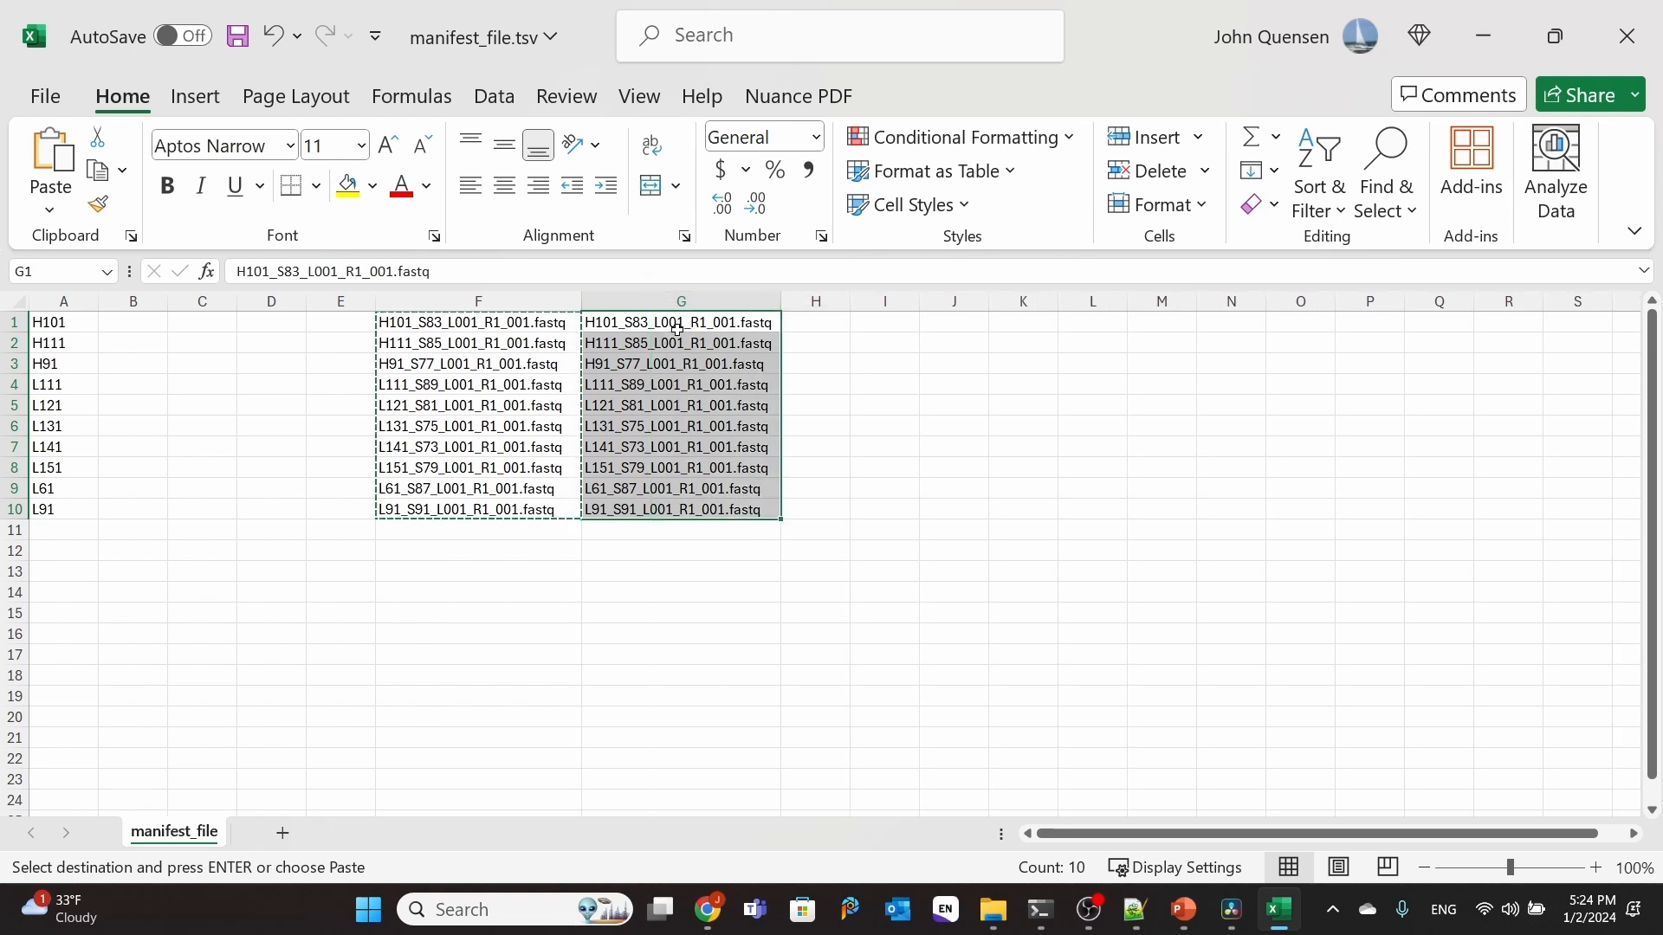
Step: Replace every "_R1_" with "_R2_" in the file names in G1:G10
left_click_drag(678, 330, 688, 517)
left_click(1387, 210)
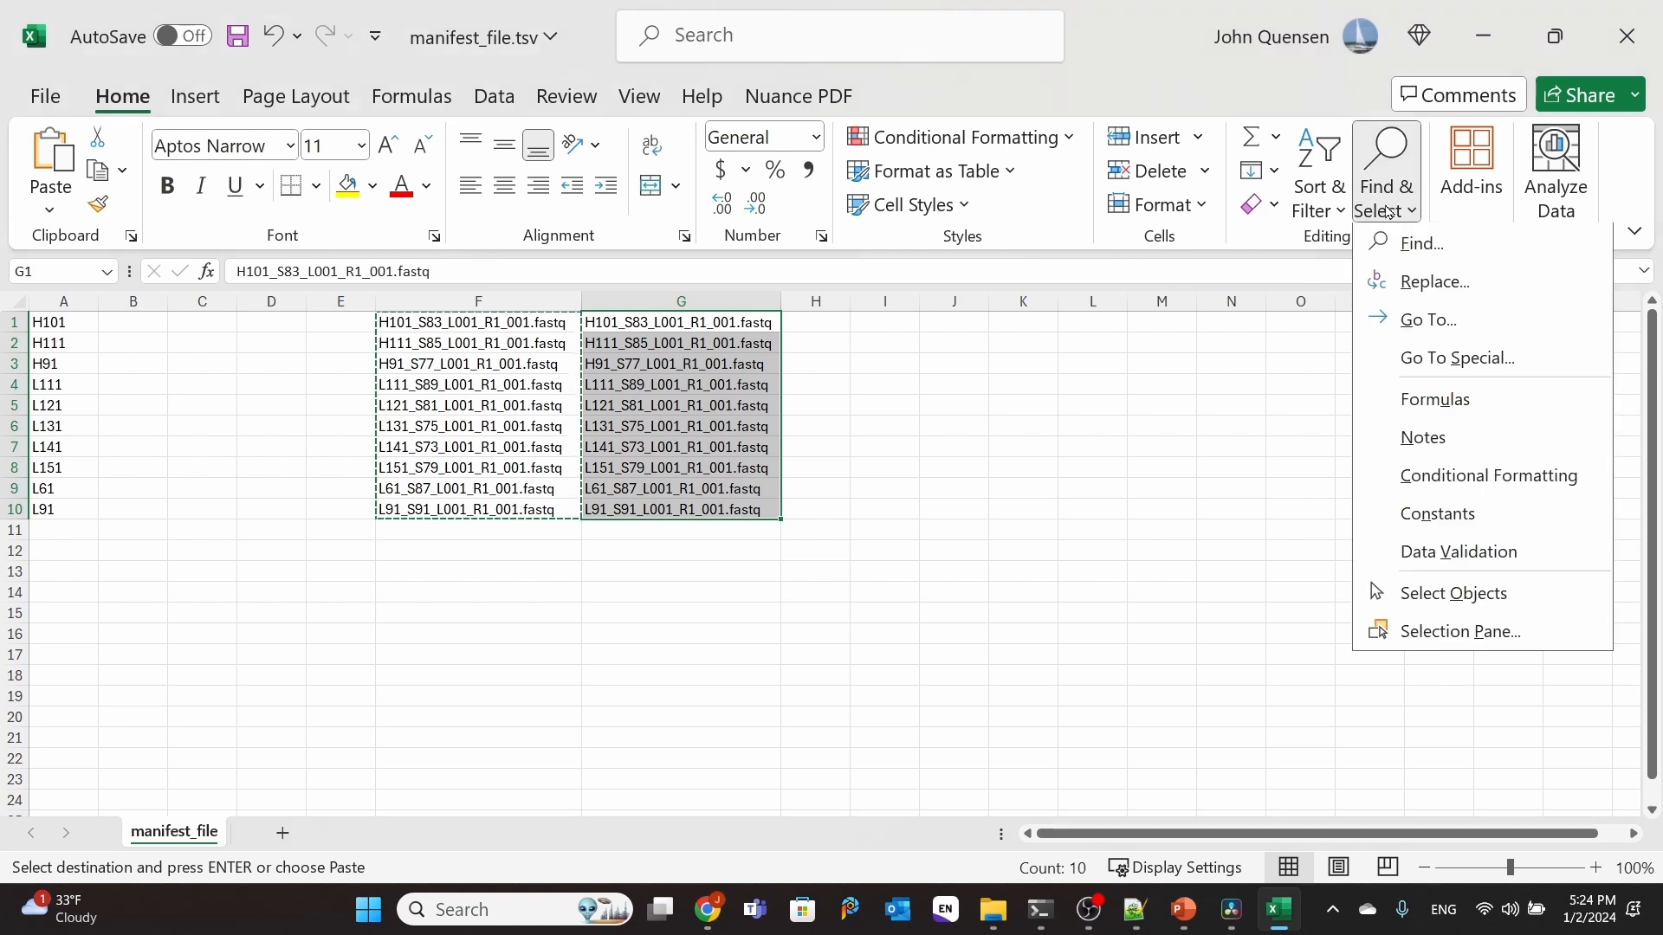
left_click(1421, 286)
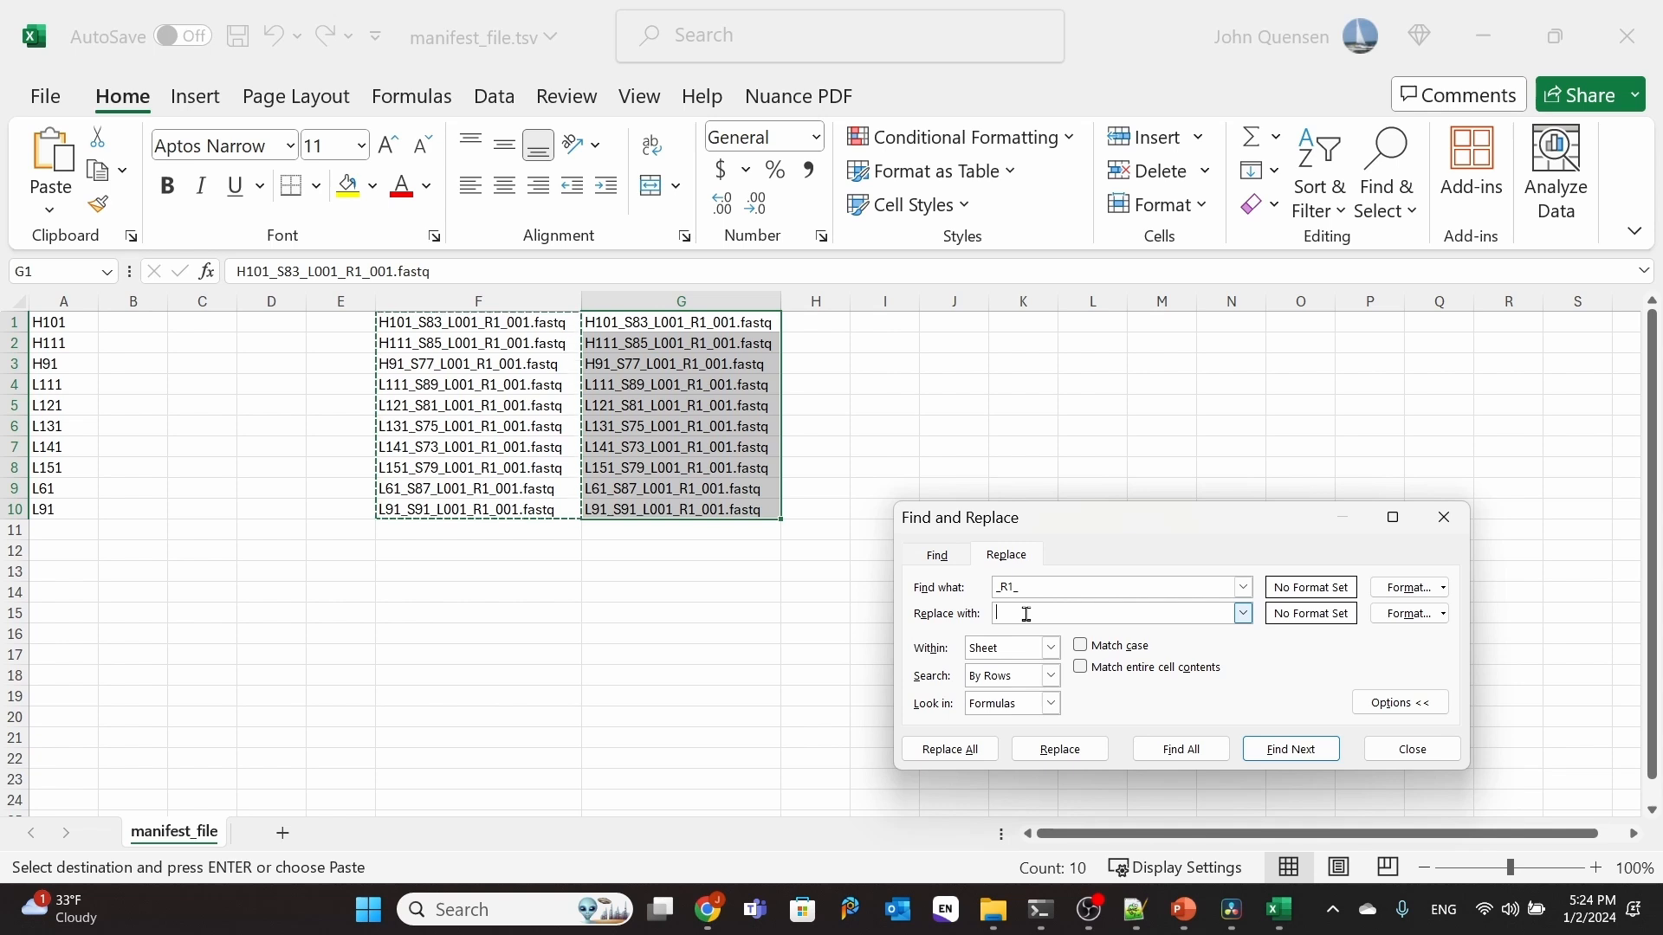
type("R2_")
left_click(950, 749)
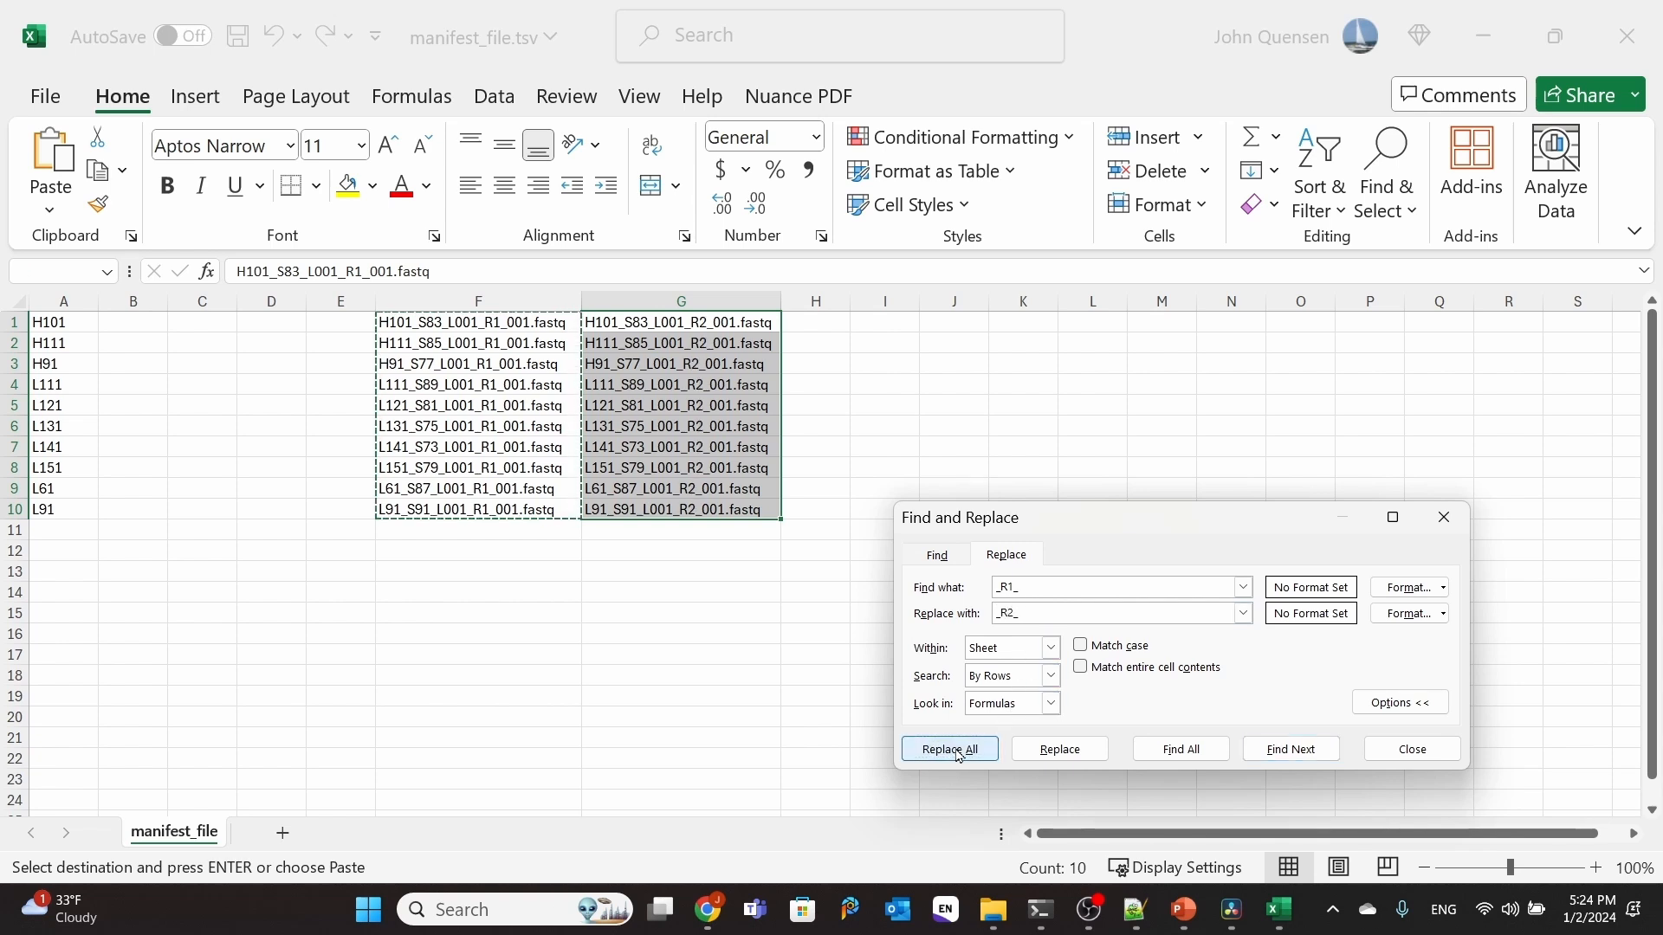
left_click(840, 512)
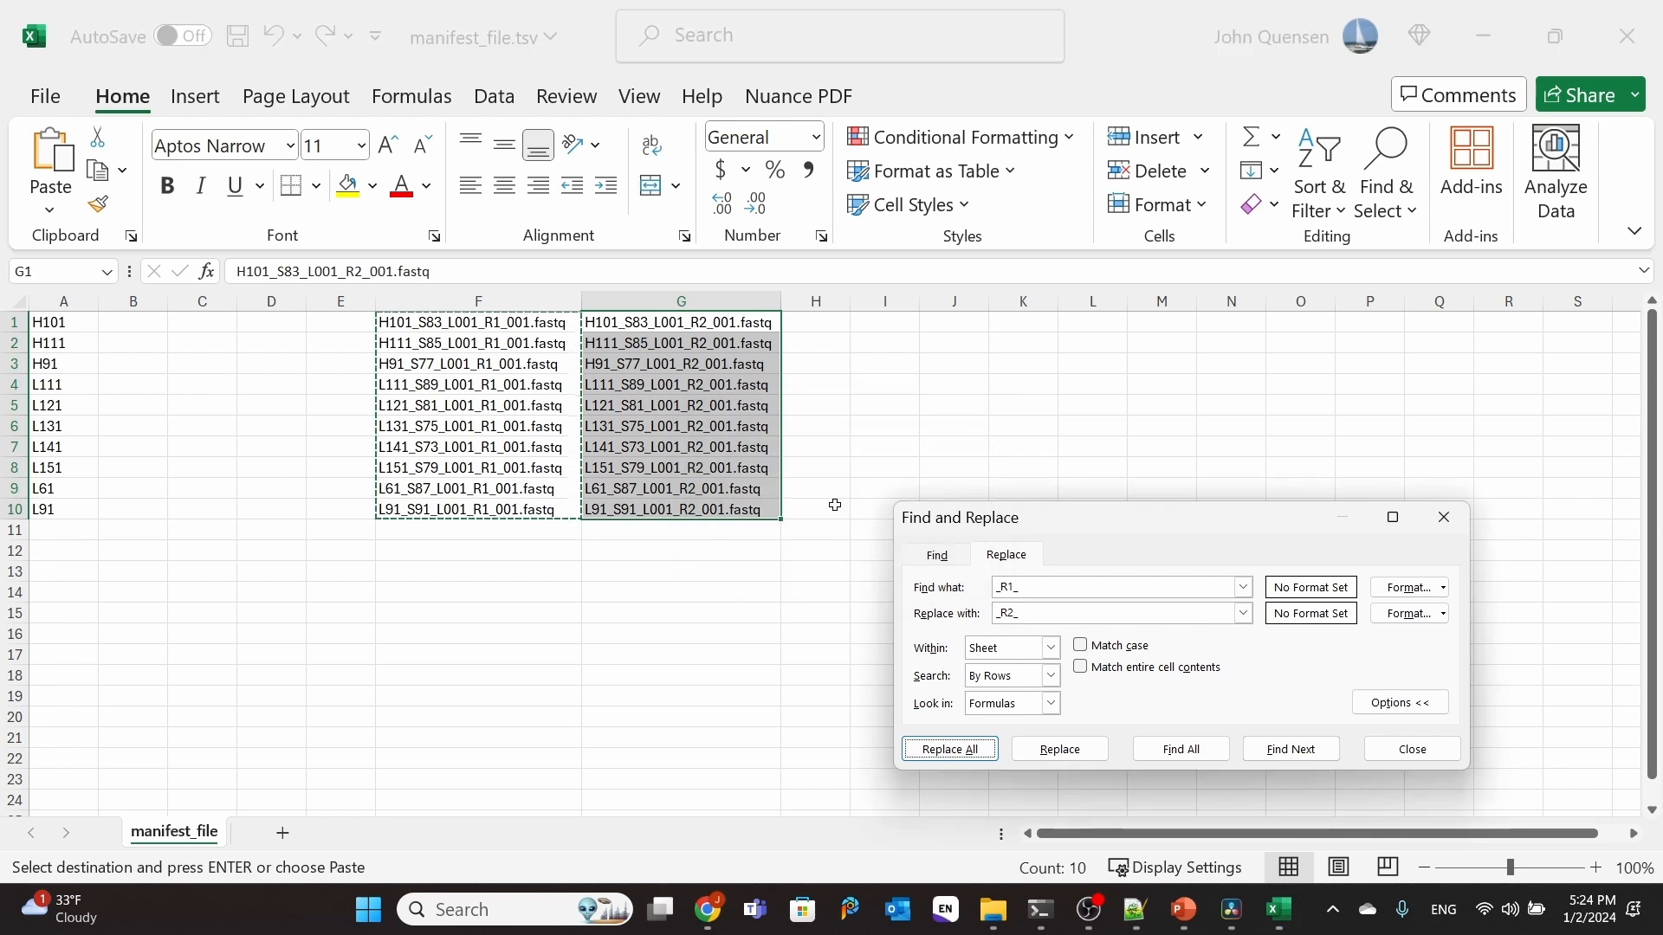
left_click(1411, 761)
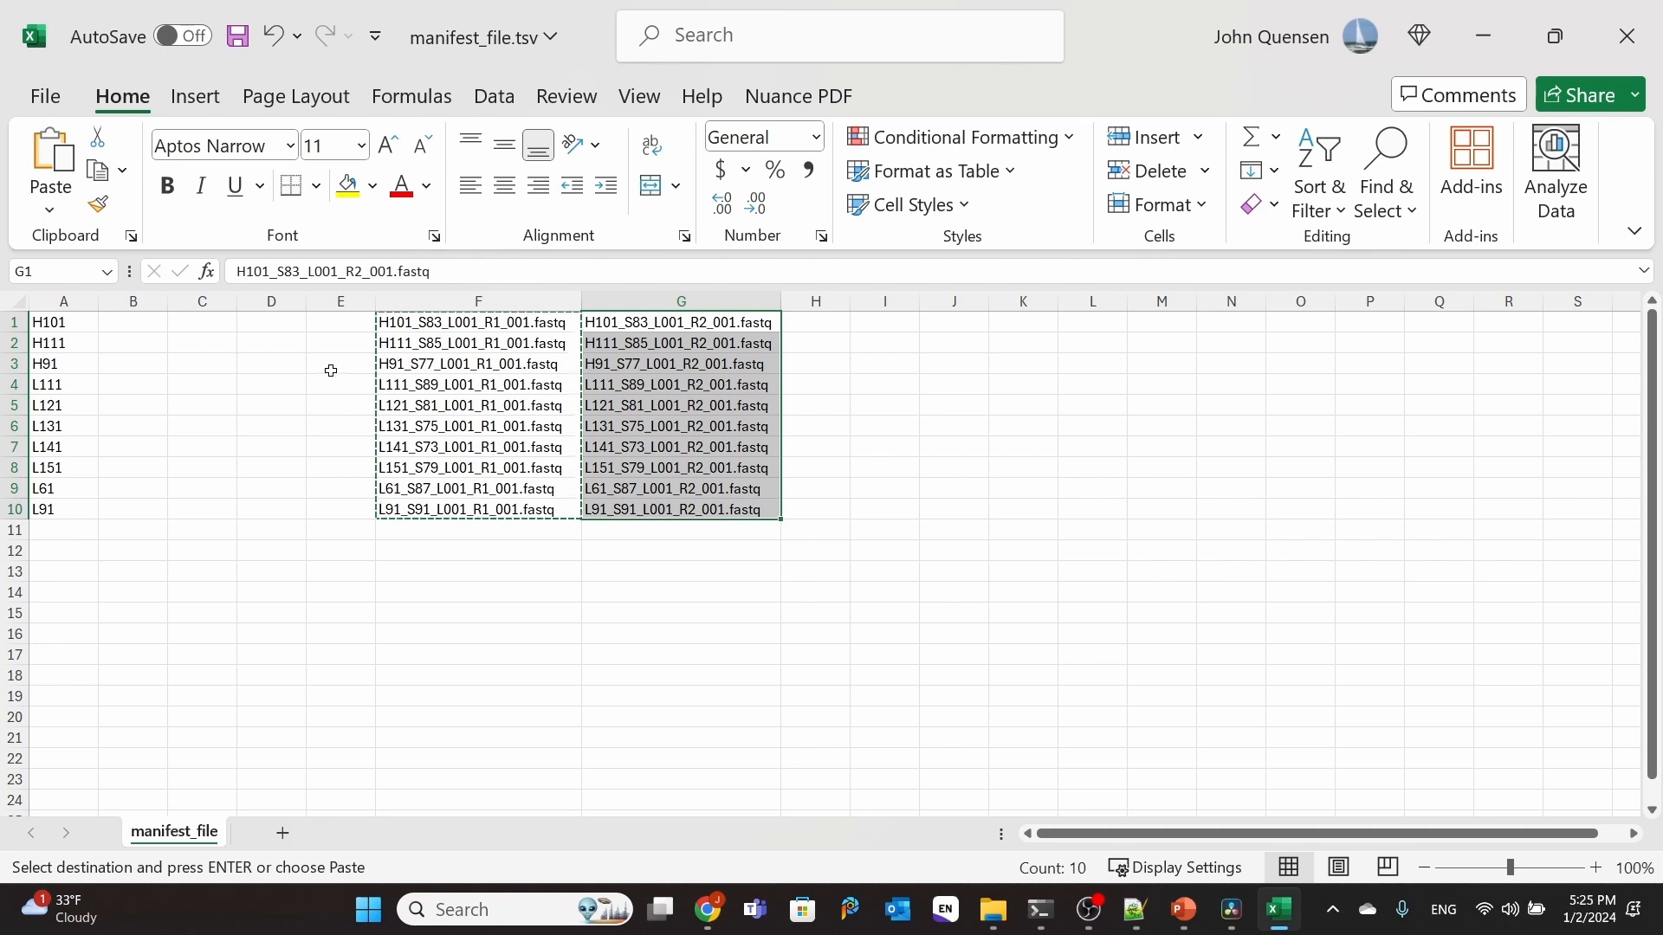
Step: Enter the path $HOME/tutorial_kozich/raw_seqs/ in E1 and fill it down to E10
left_click(337, 323)
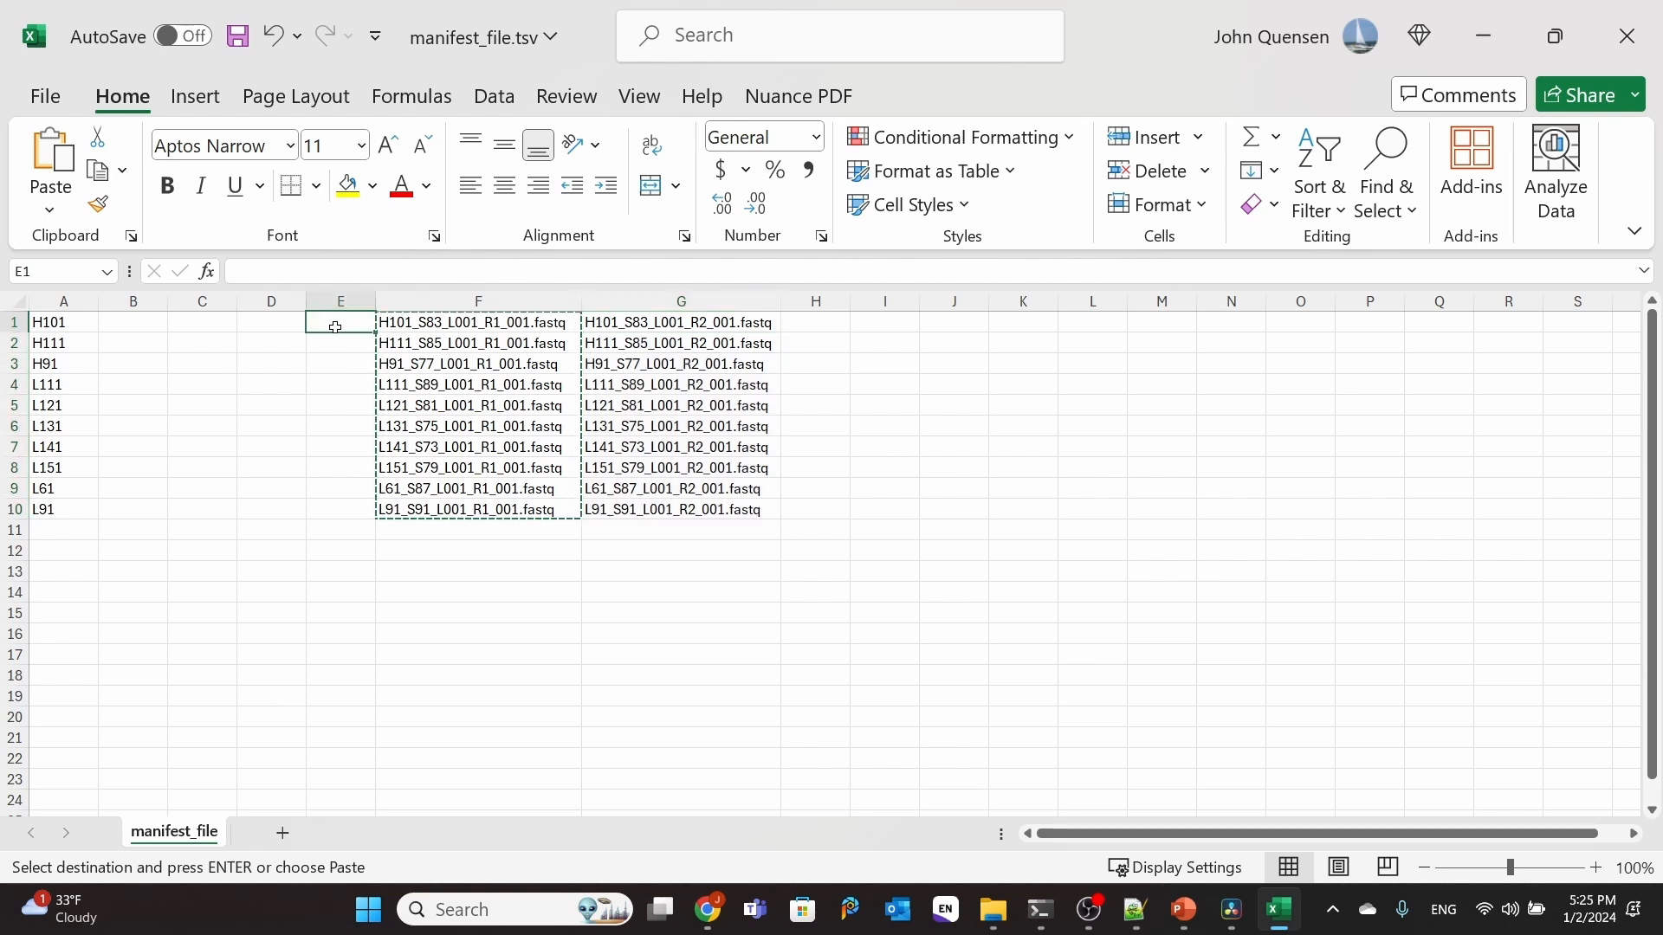
key("Escape")
left_click(299, 277)
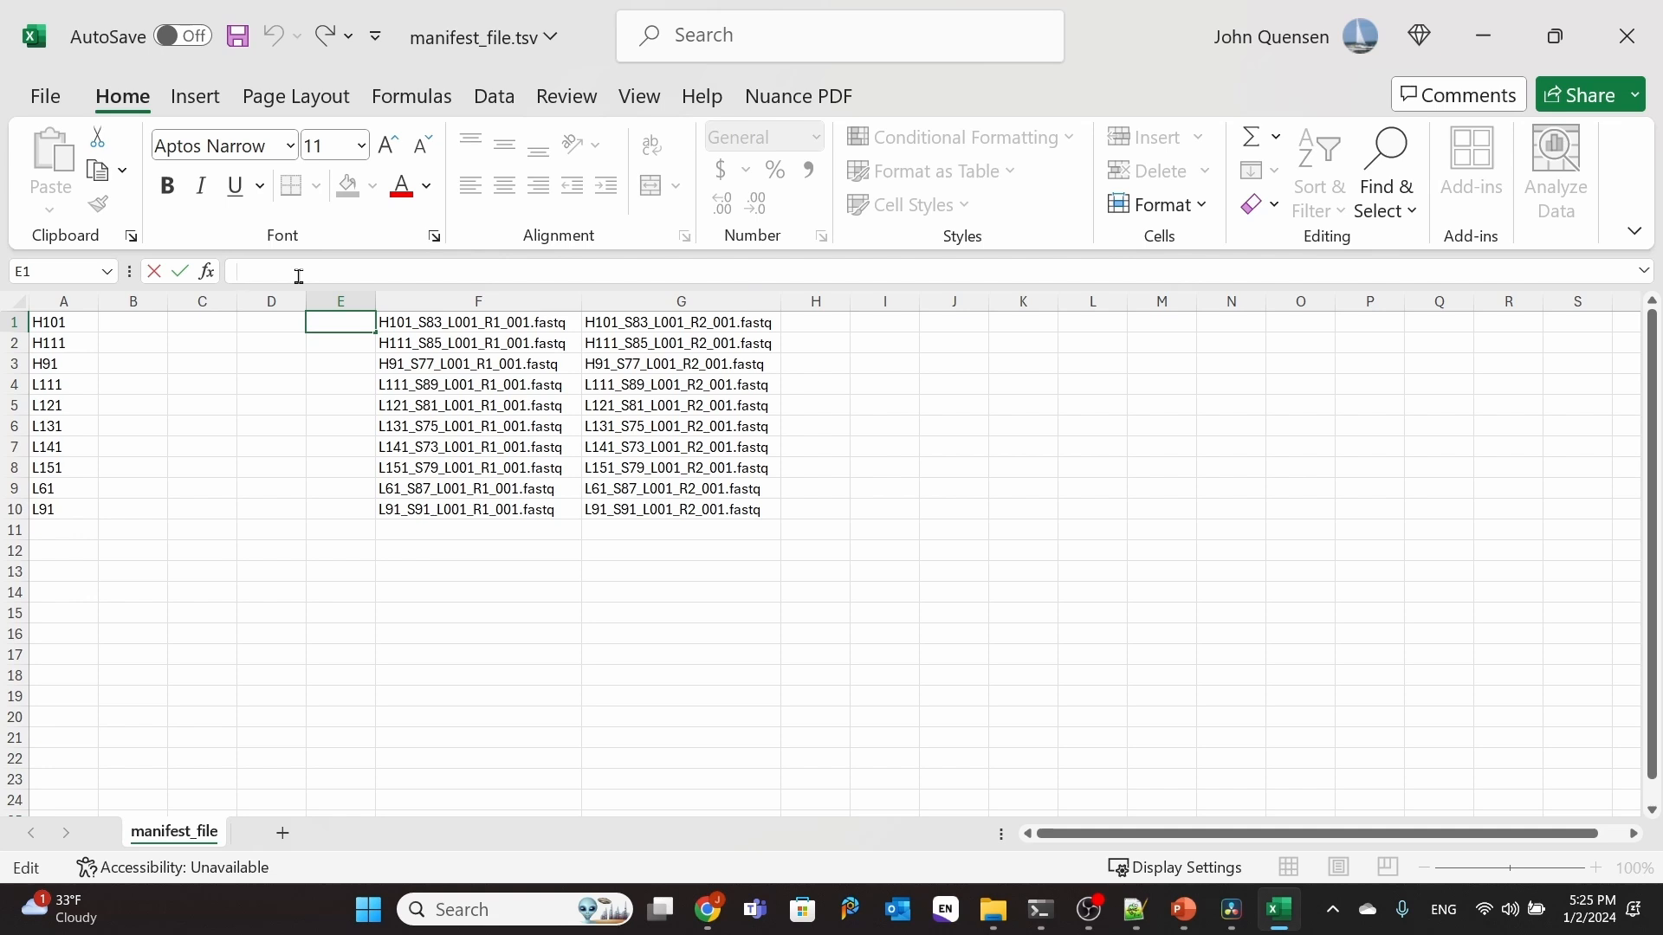
type("$HOME/tu")
type("torial_ko")
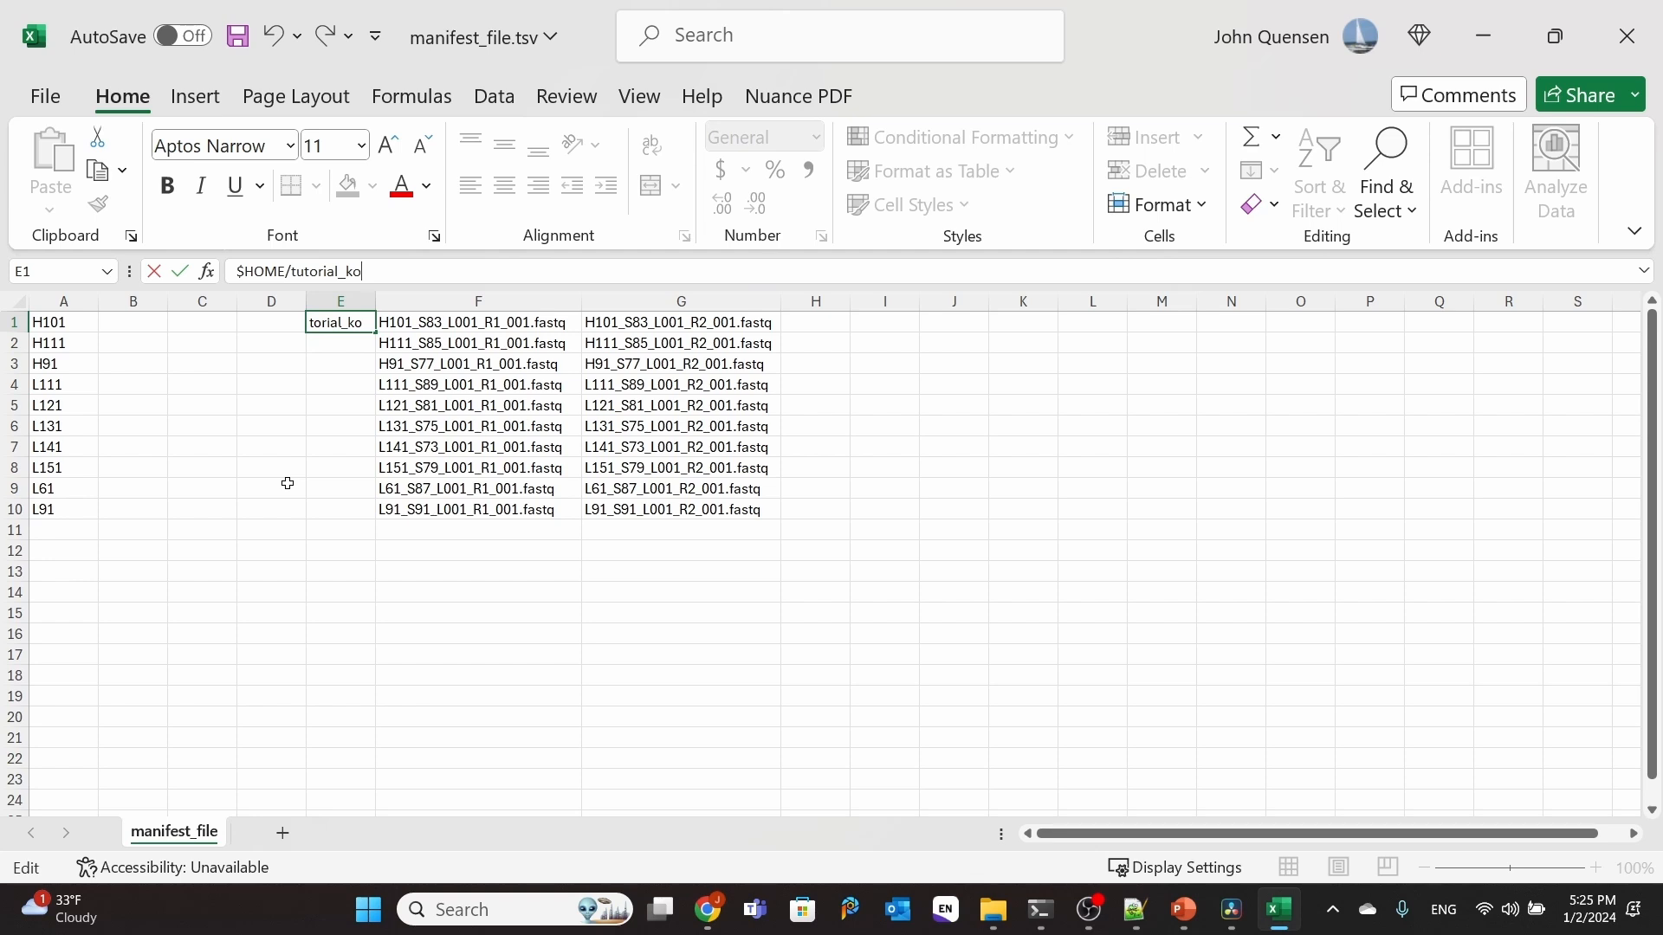
type("zich")
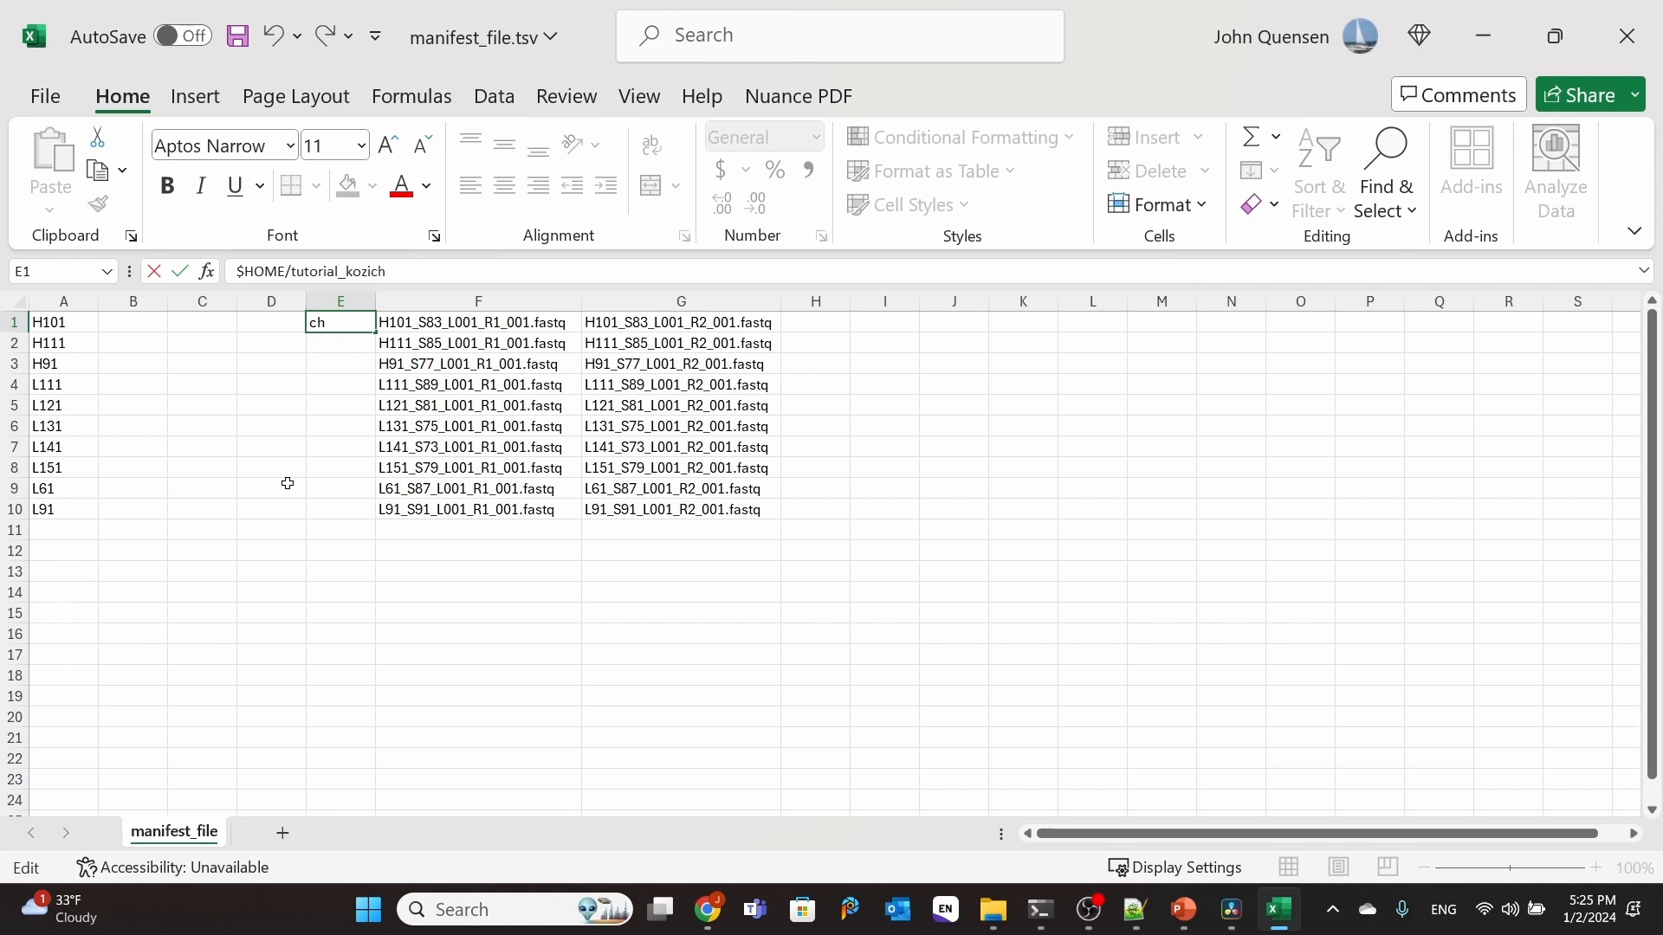
type("/raw_seqs/")
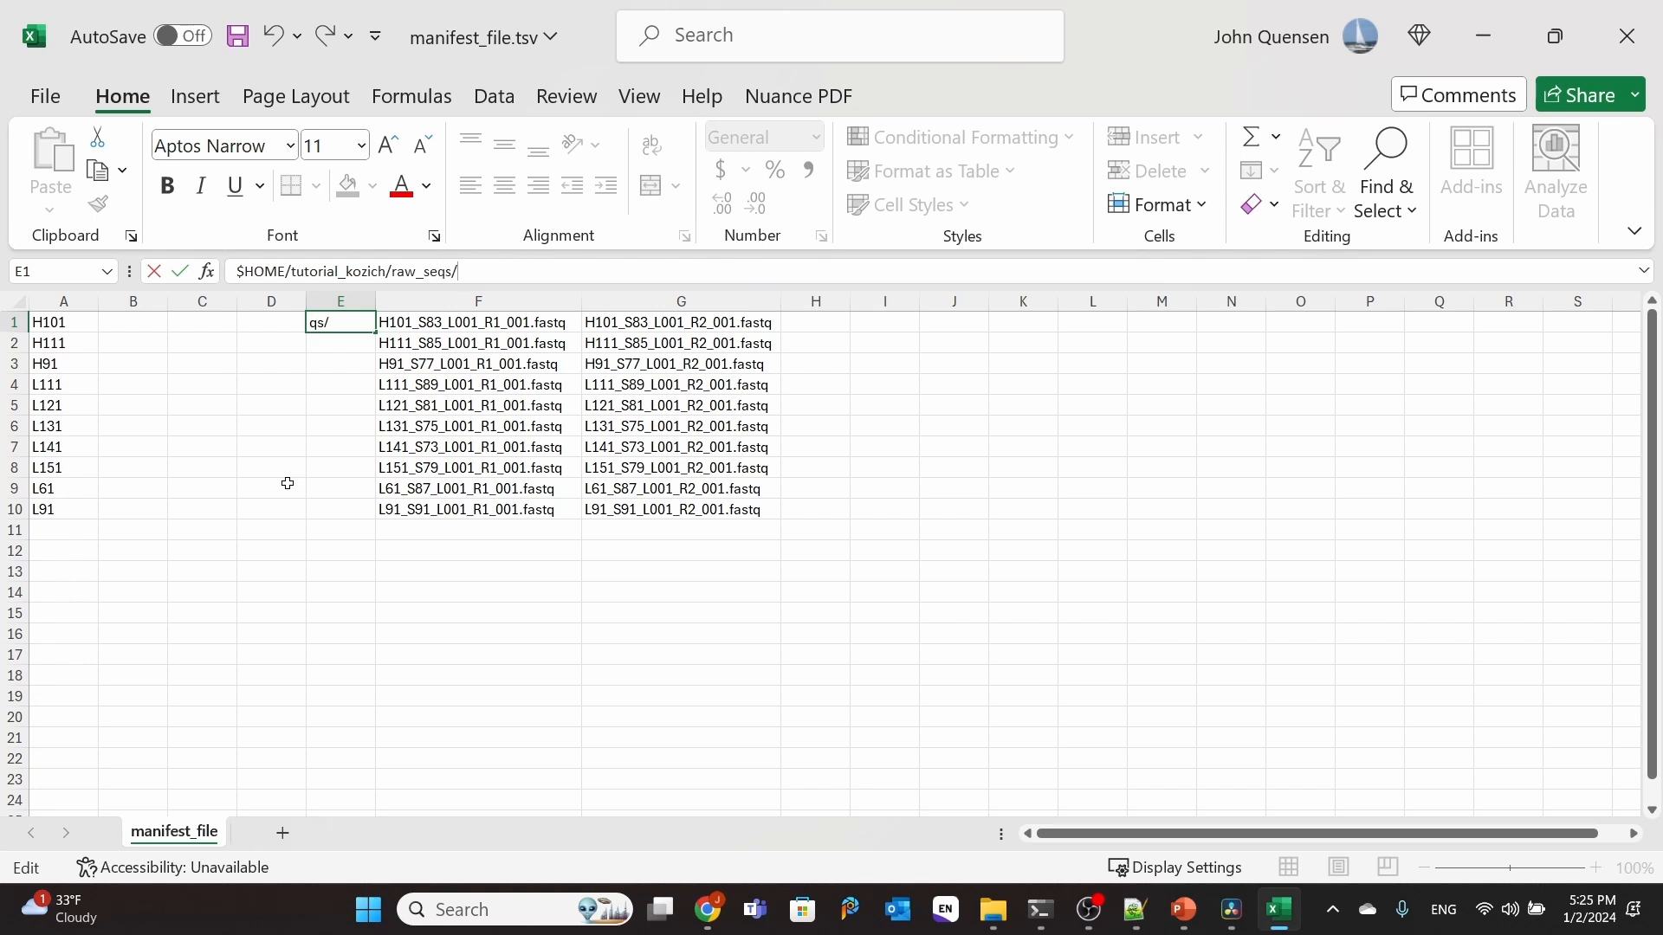
key("Return")
left_click(346, 321)
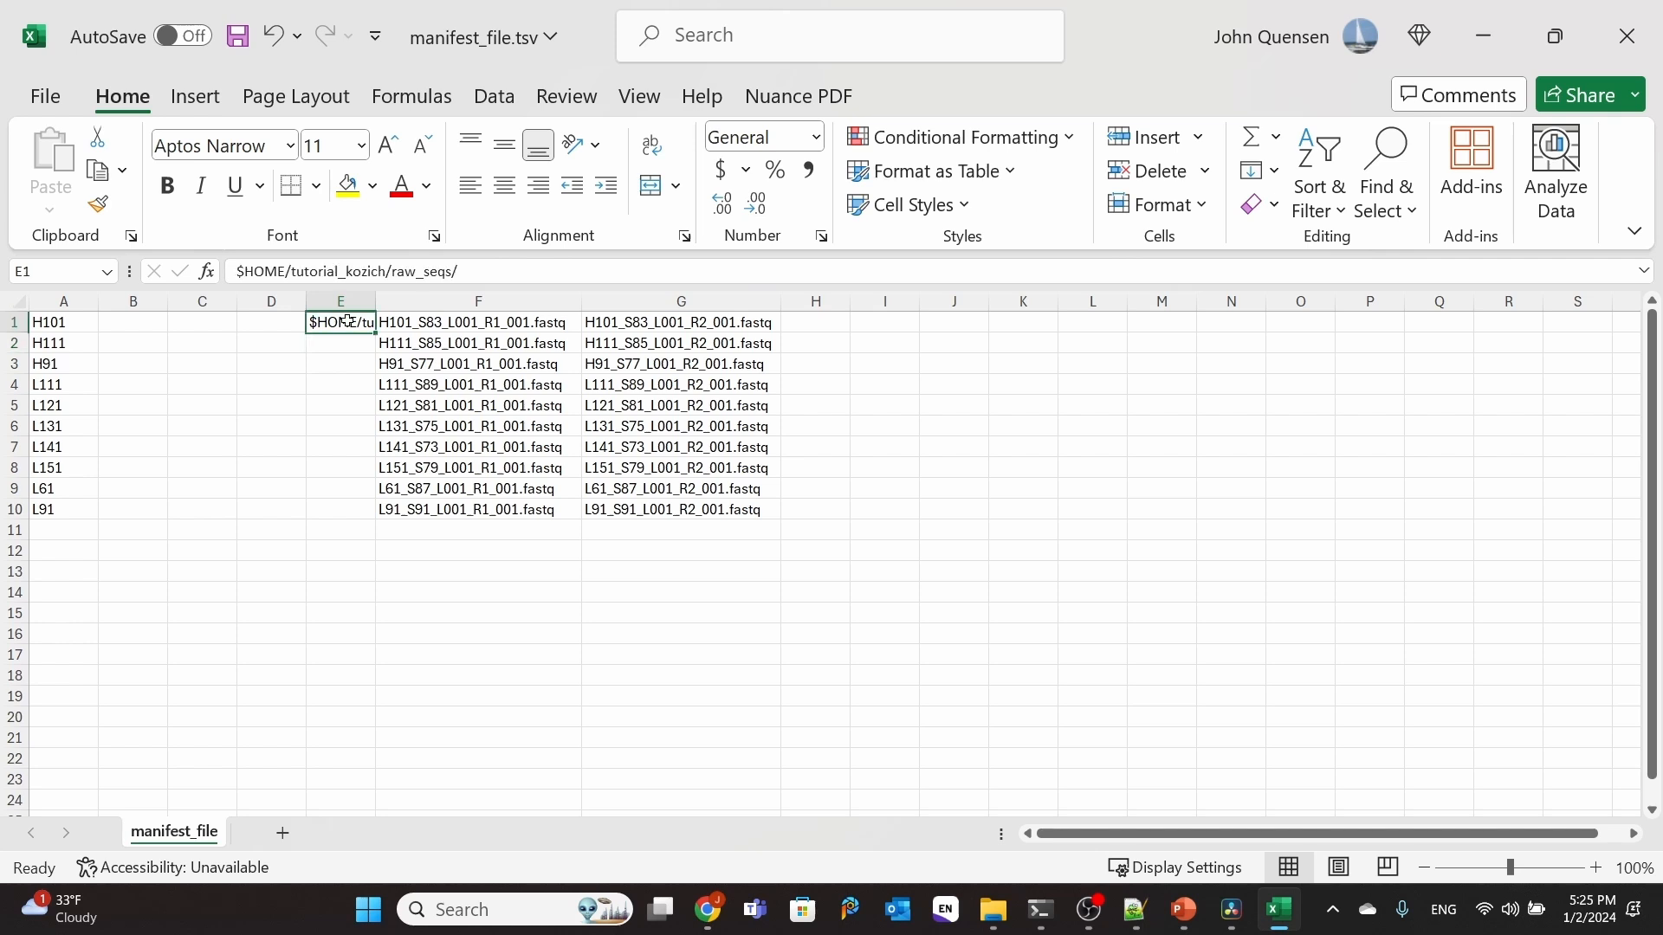
left_click_drag(376, 337, 381, 520)
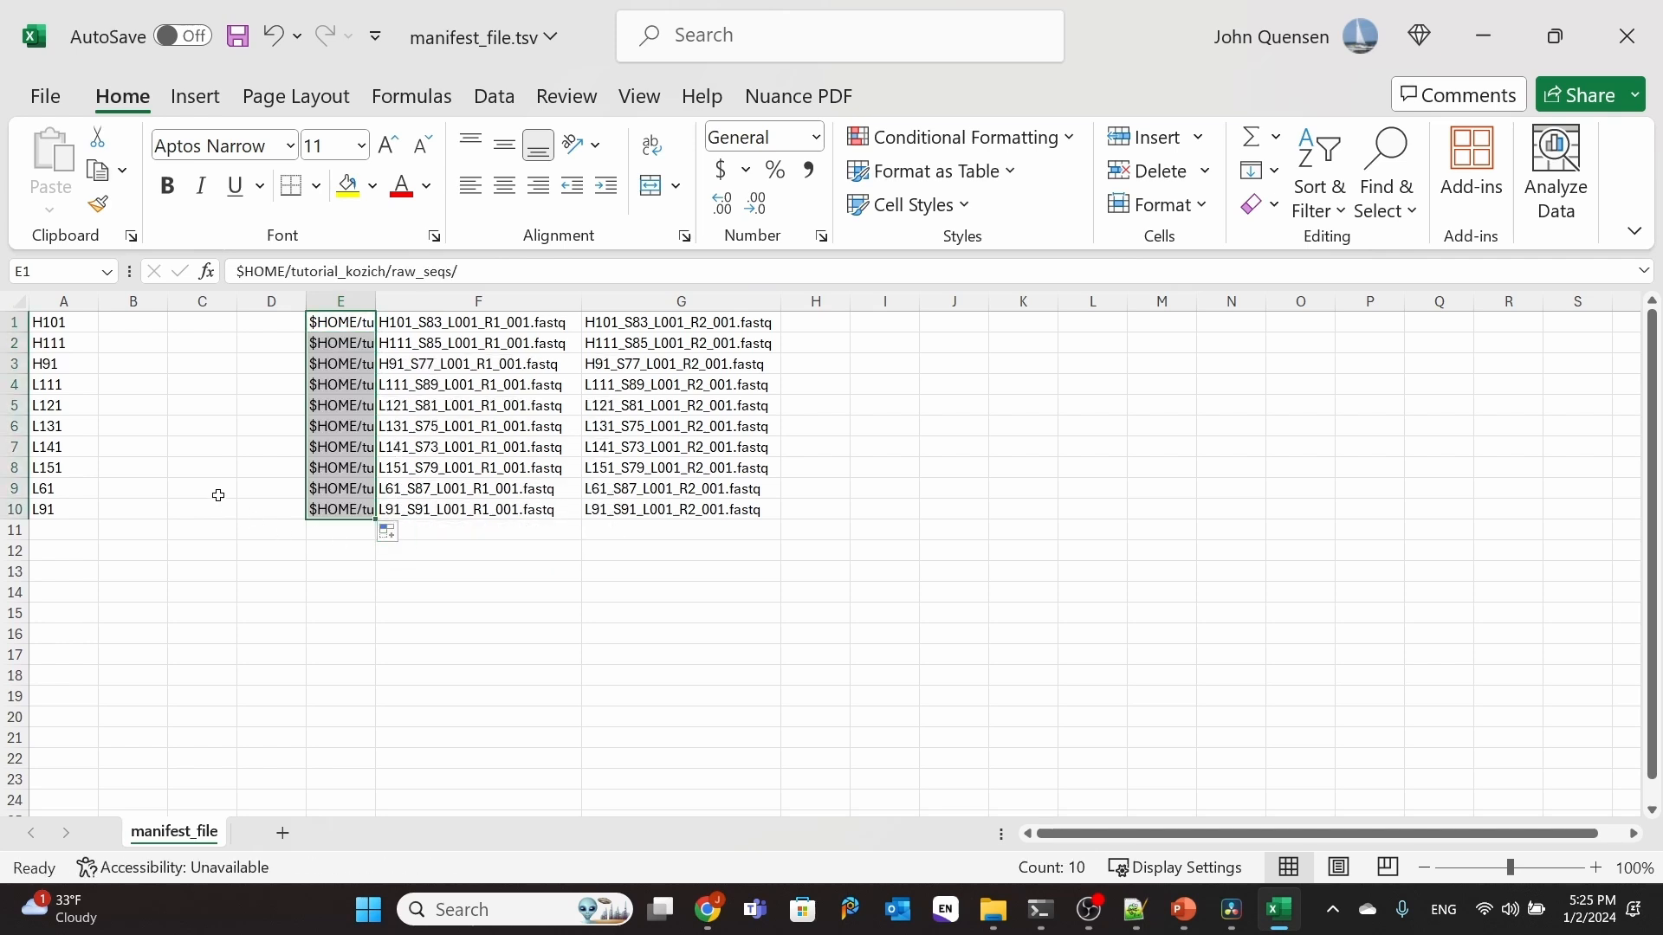
Step: Insert a CONCAT function in B1 that joins the path in E1 with the forward file name in F1
left_click(129, 322)
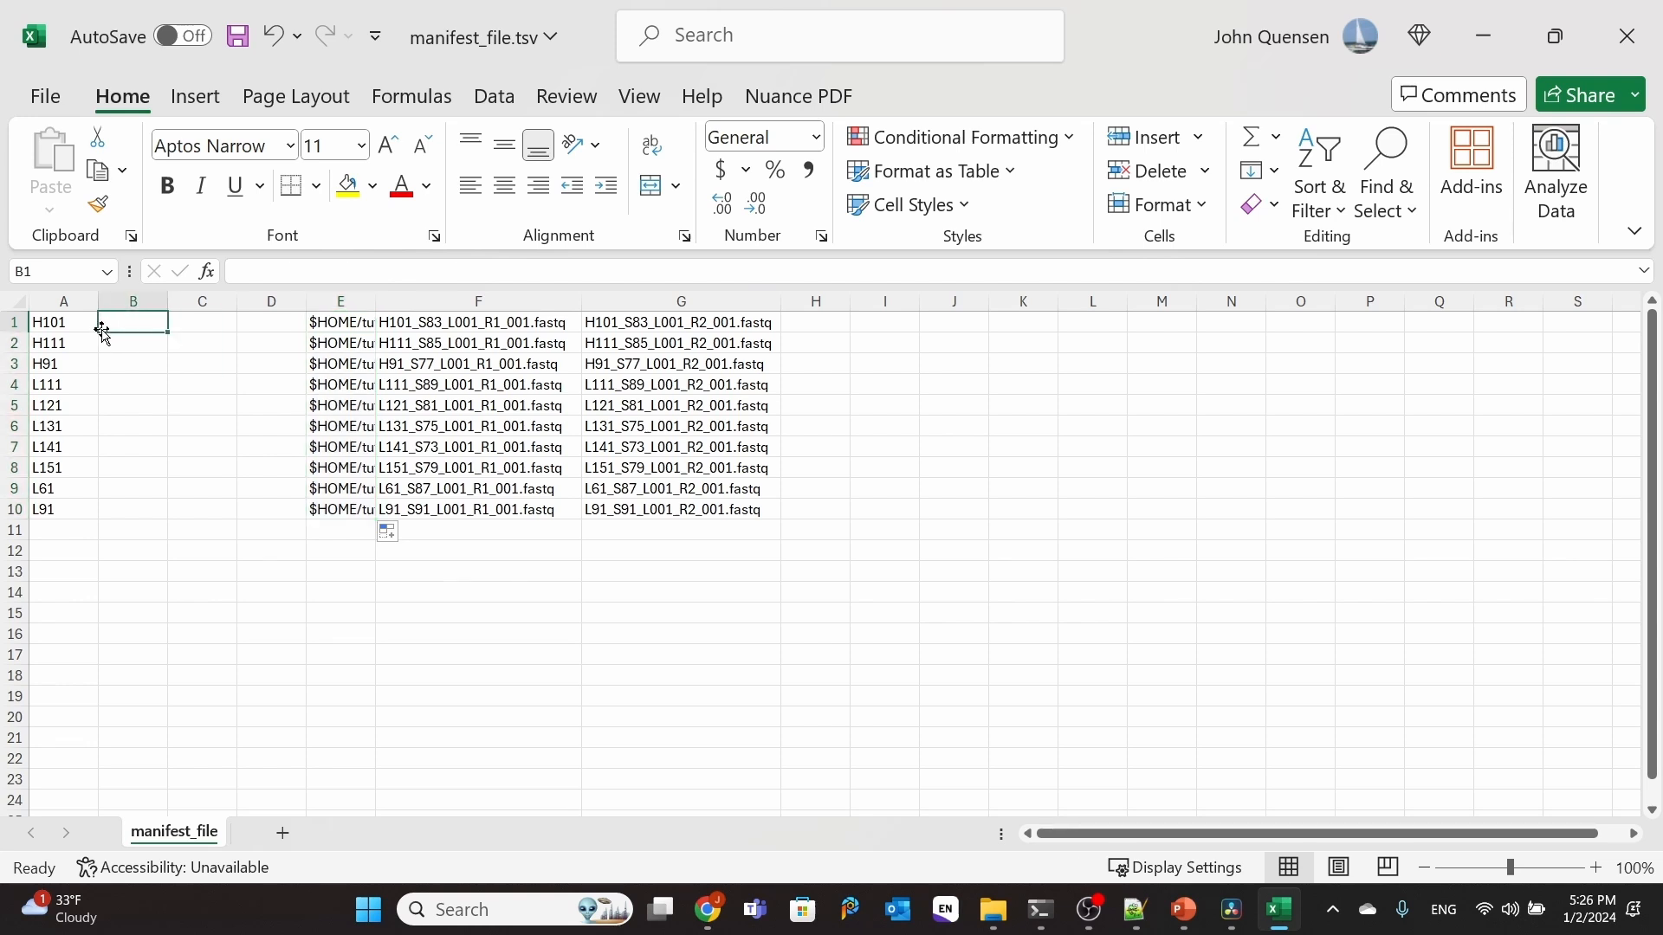
left_click(208, 273)
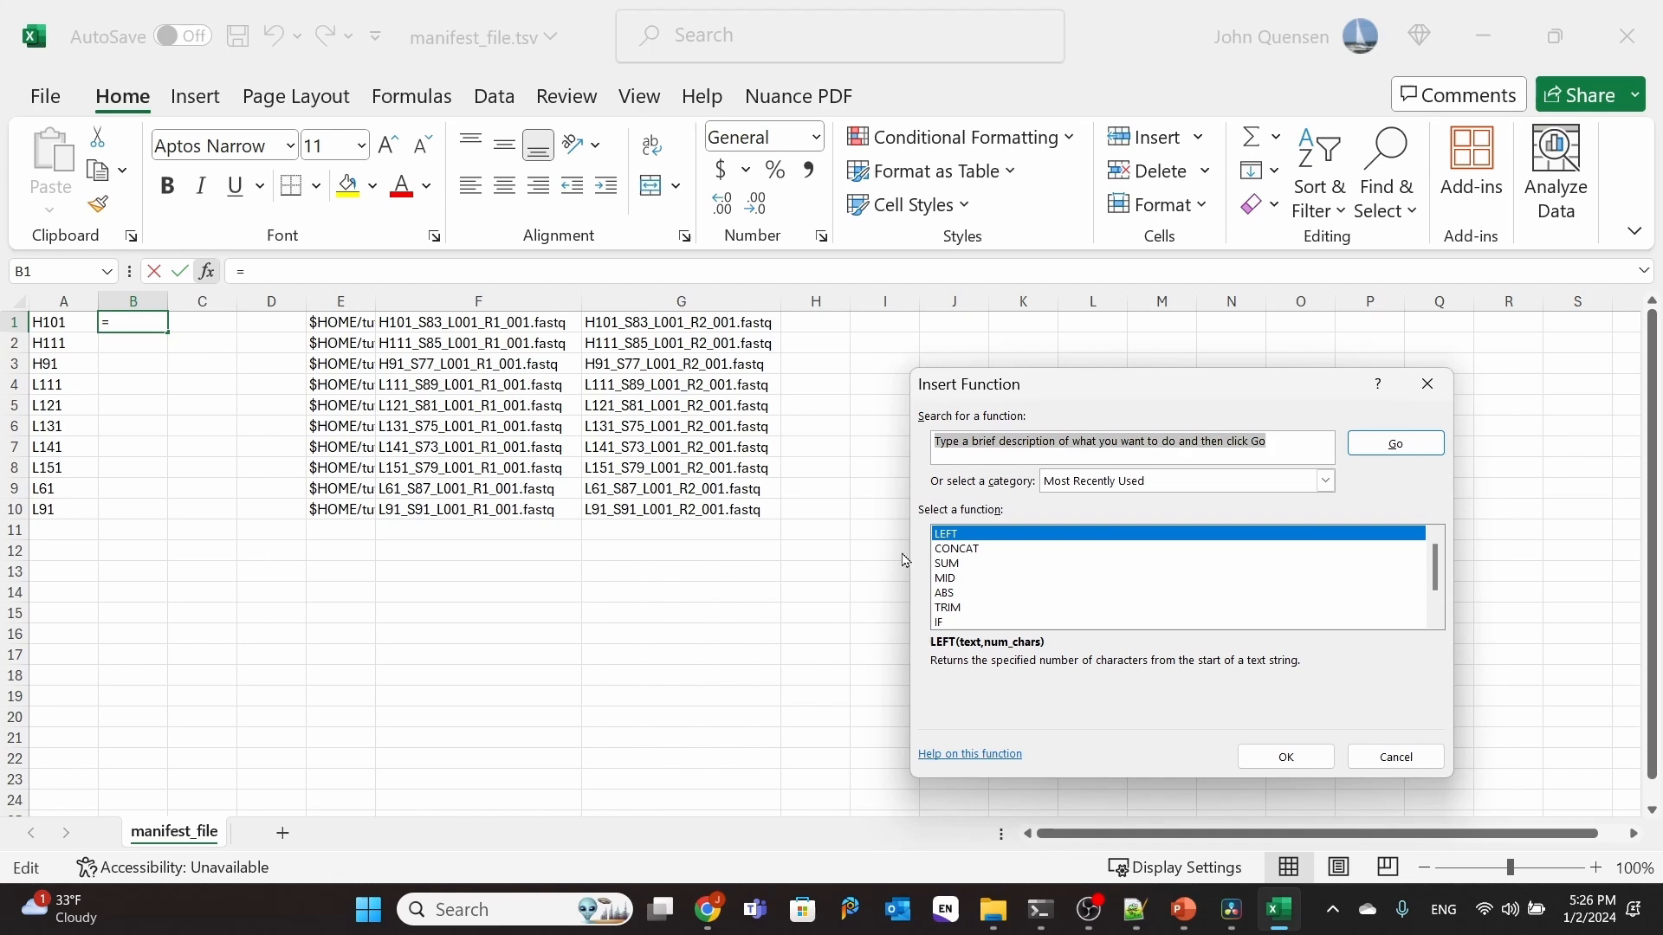
left_click(955, 549)
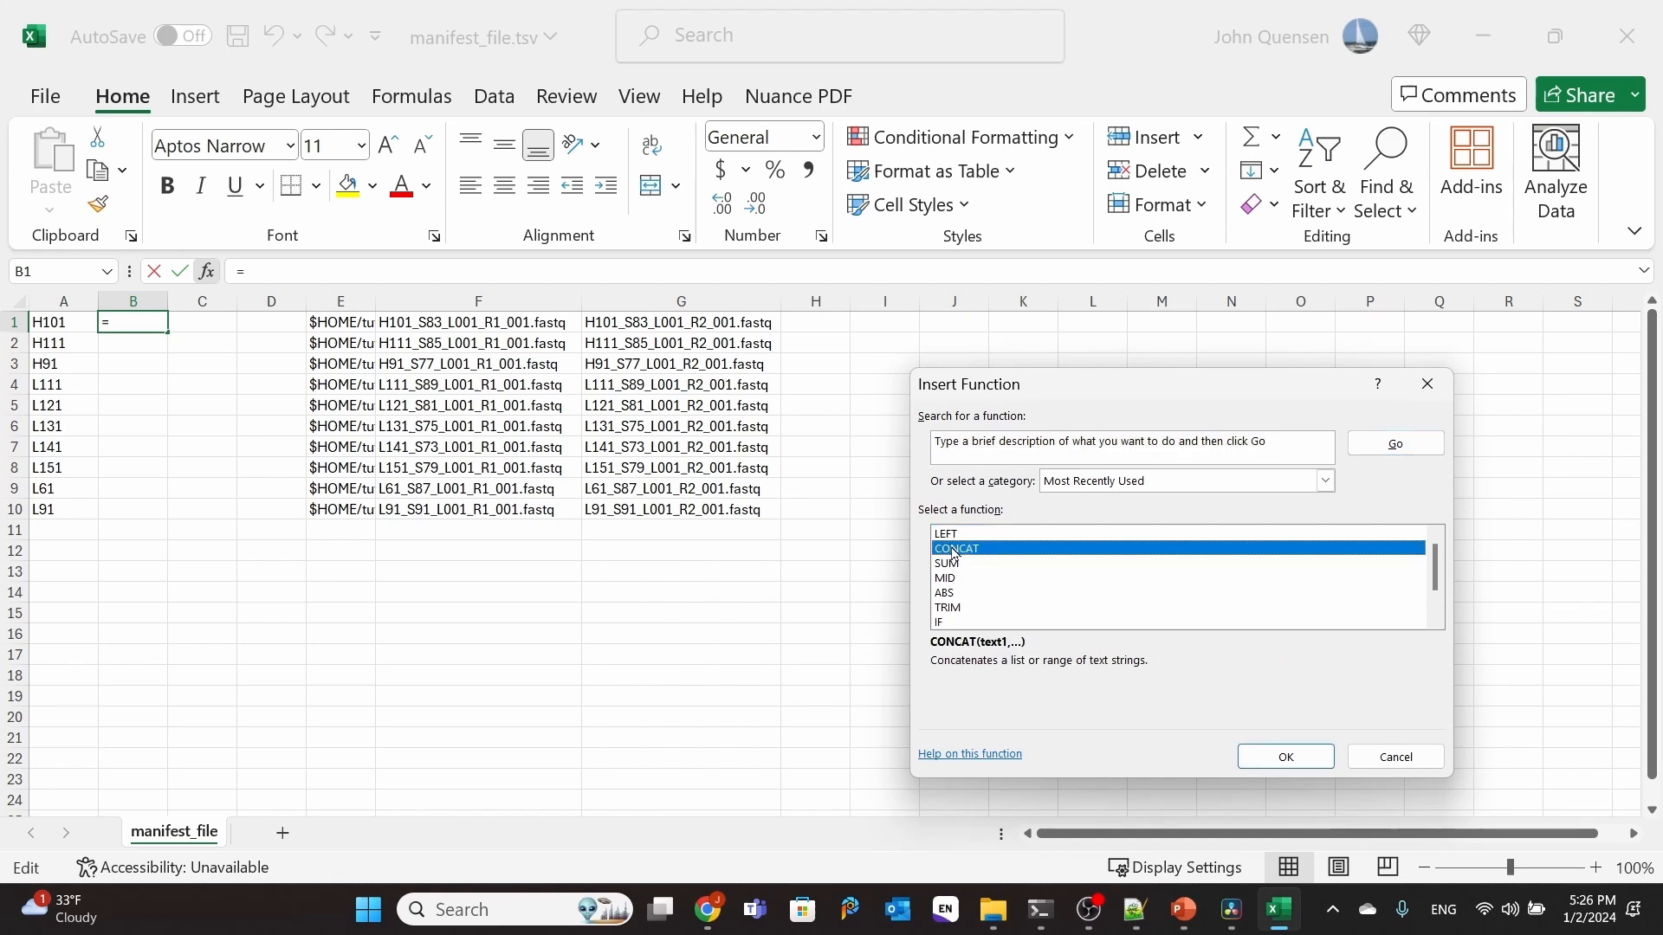
left_click(1287, 758)
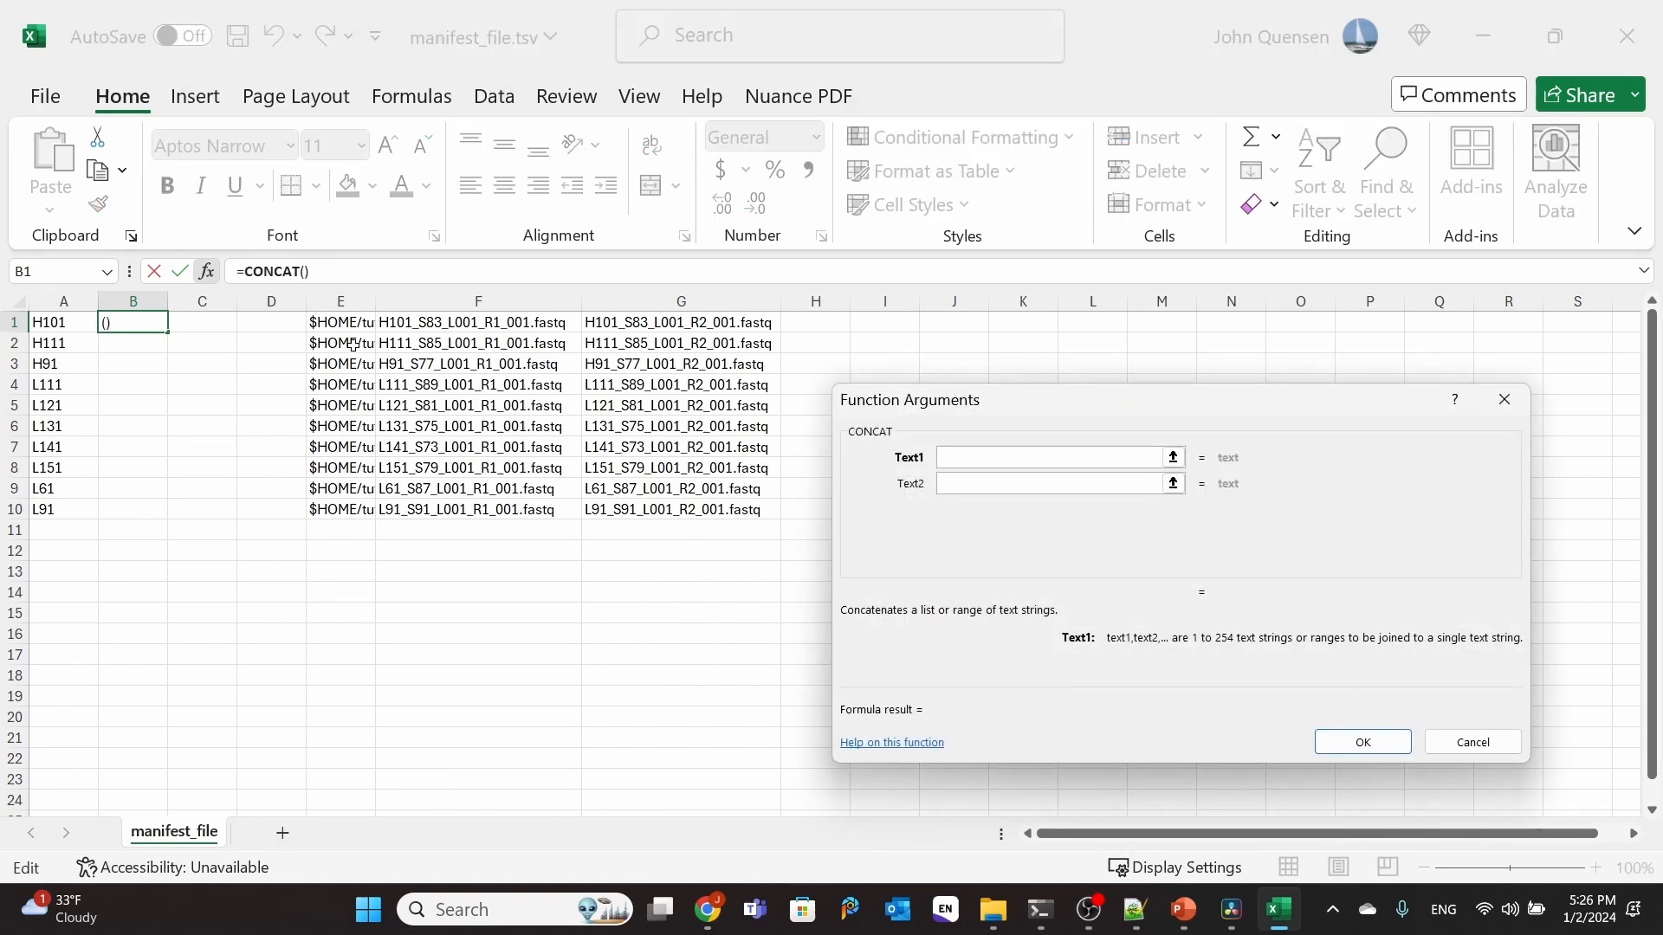
left_click(337, 324)
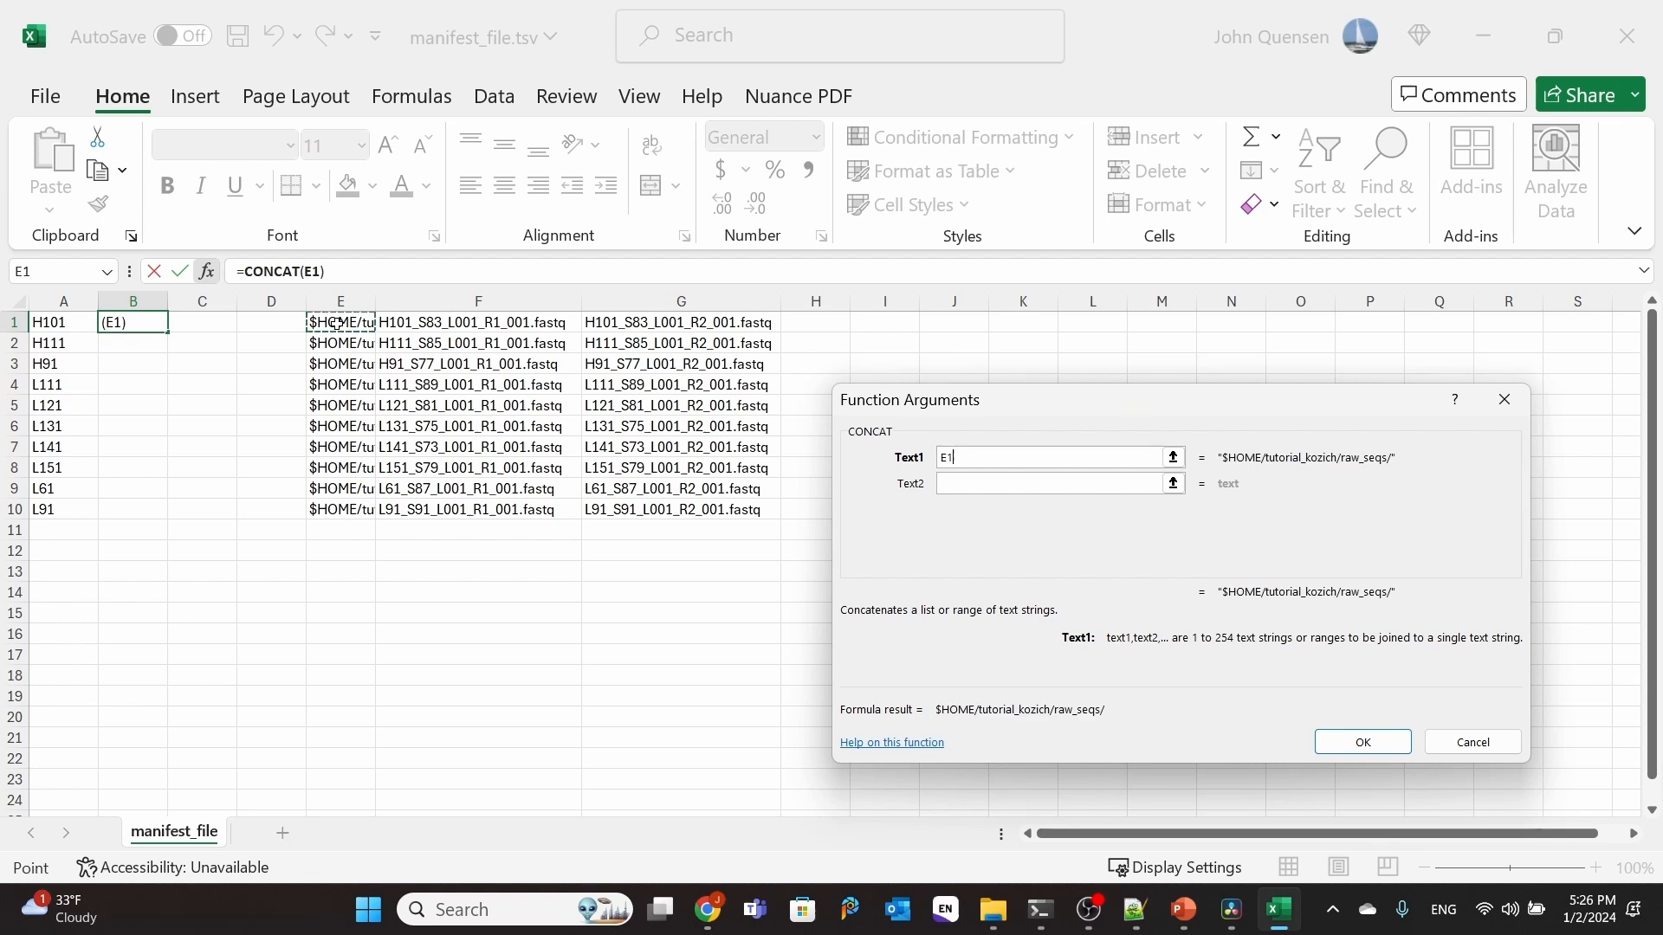
left_click(954, 482)
left_click(456, 327)
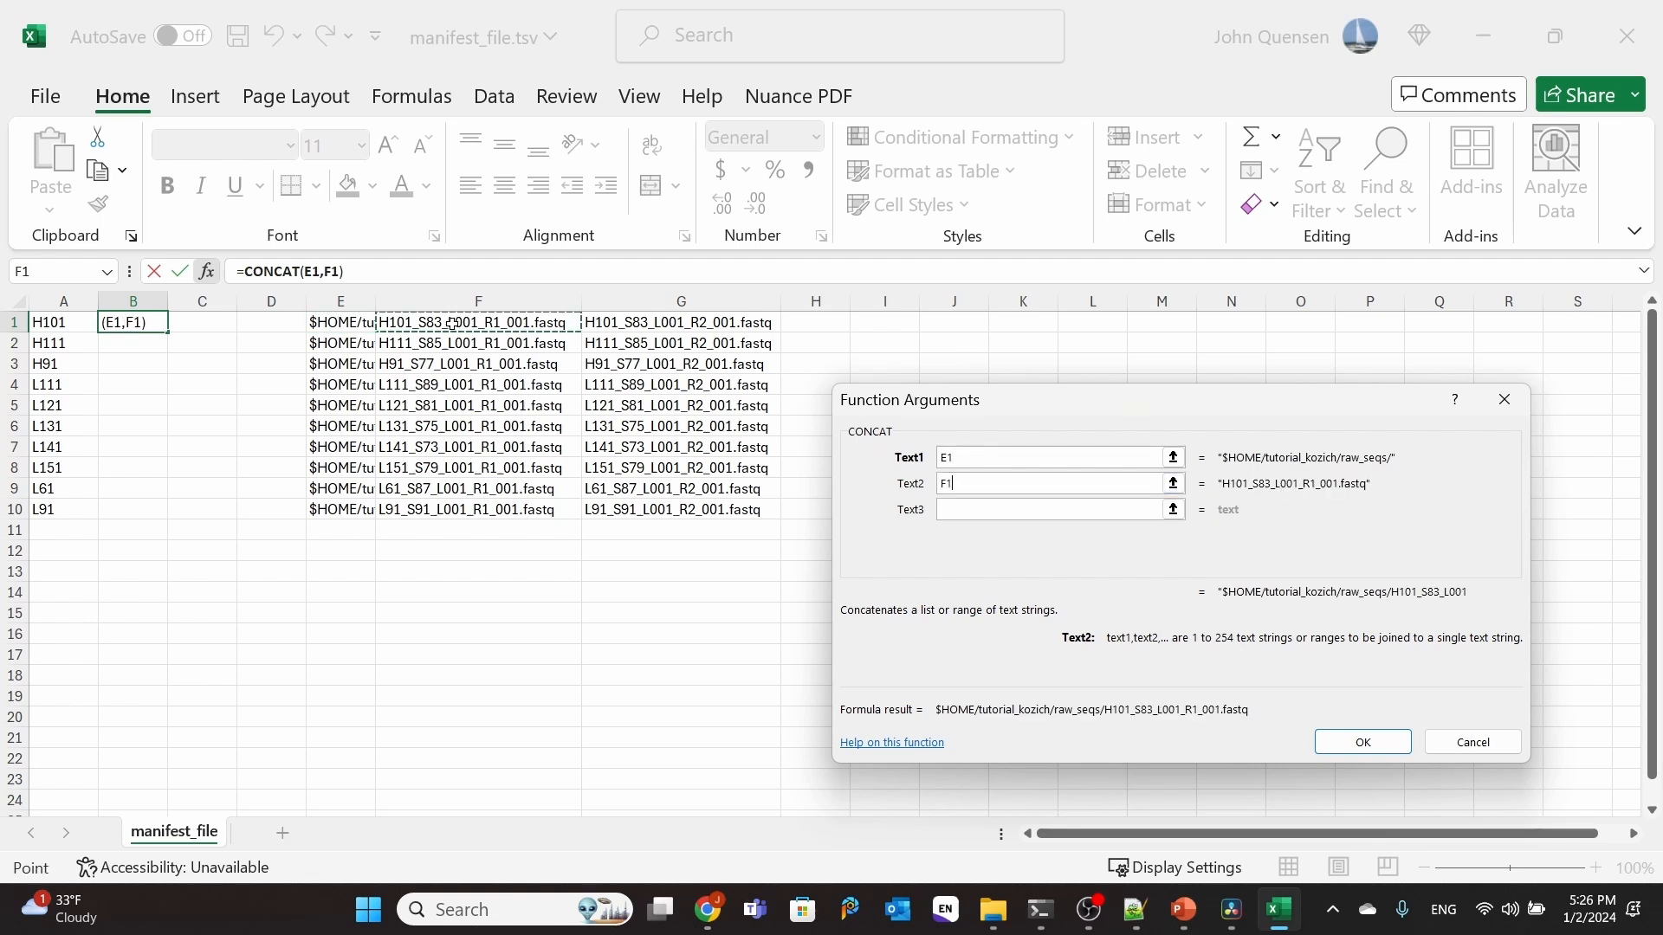
left_click(1362, 741)
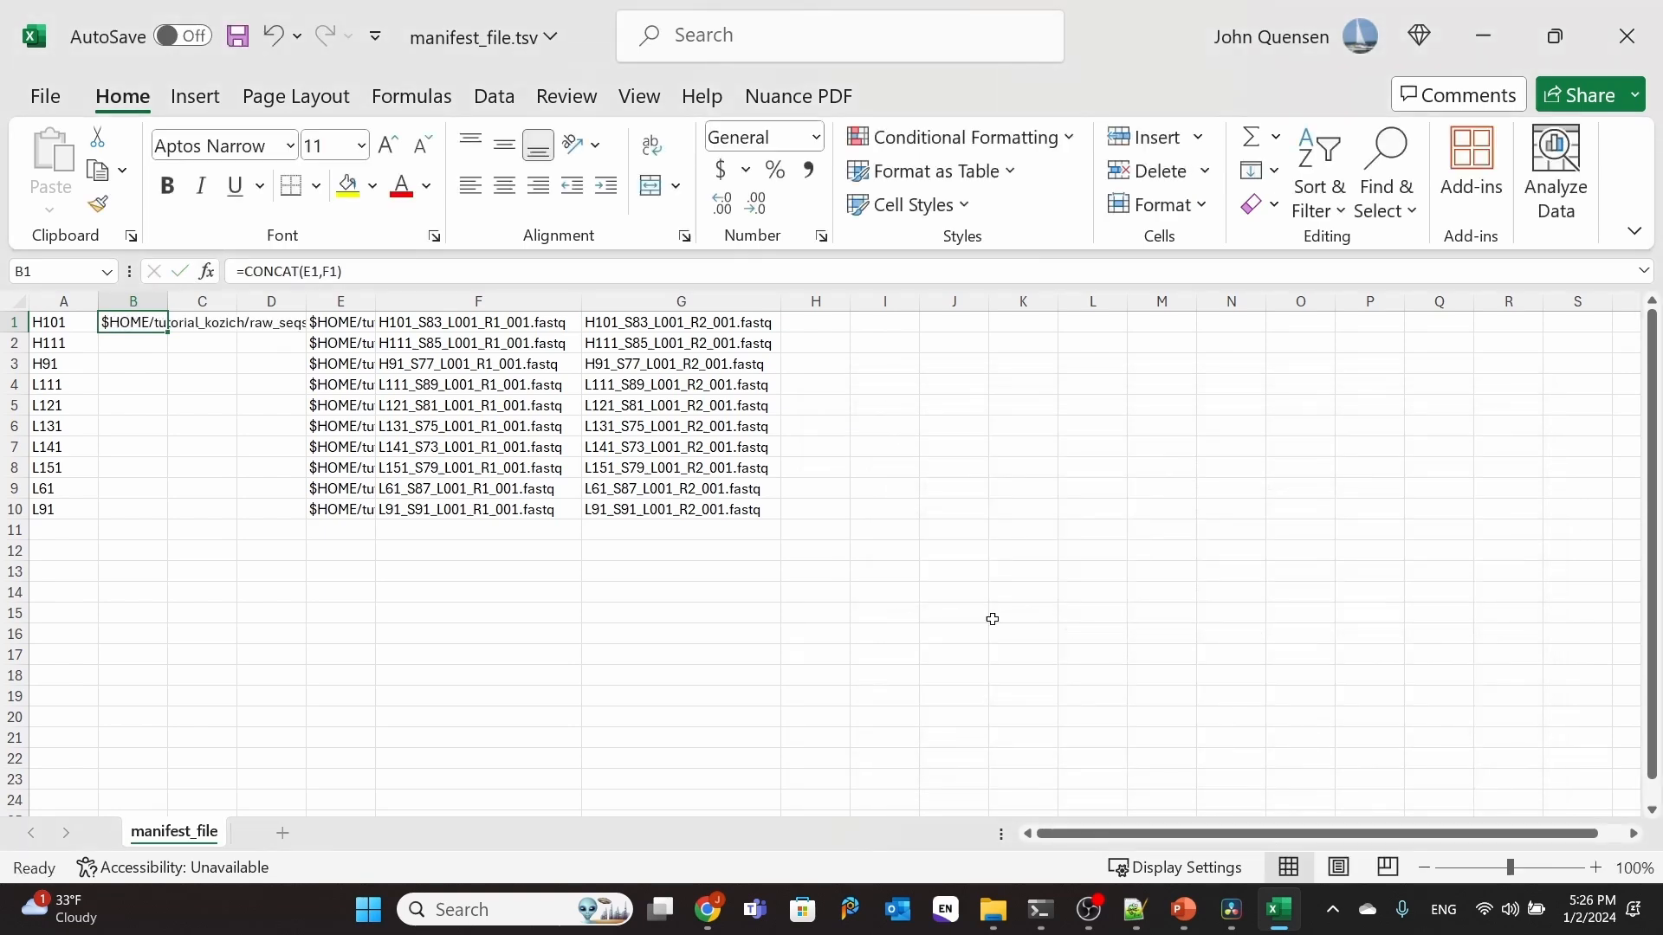
Step: Insert a CONCAT function in C1 that joins the path in E1 with the reverse file name in G1
left_click(204, 324)
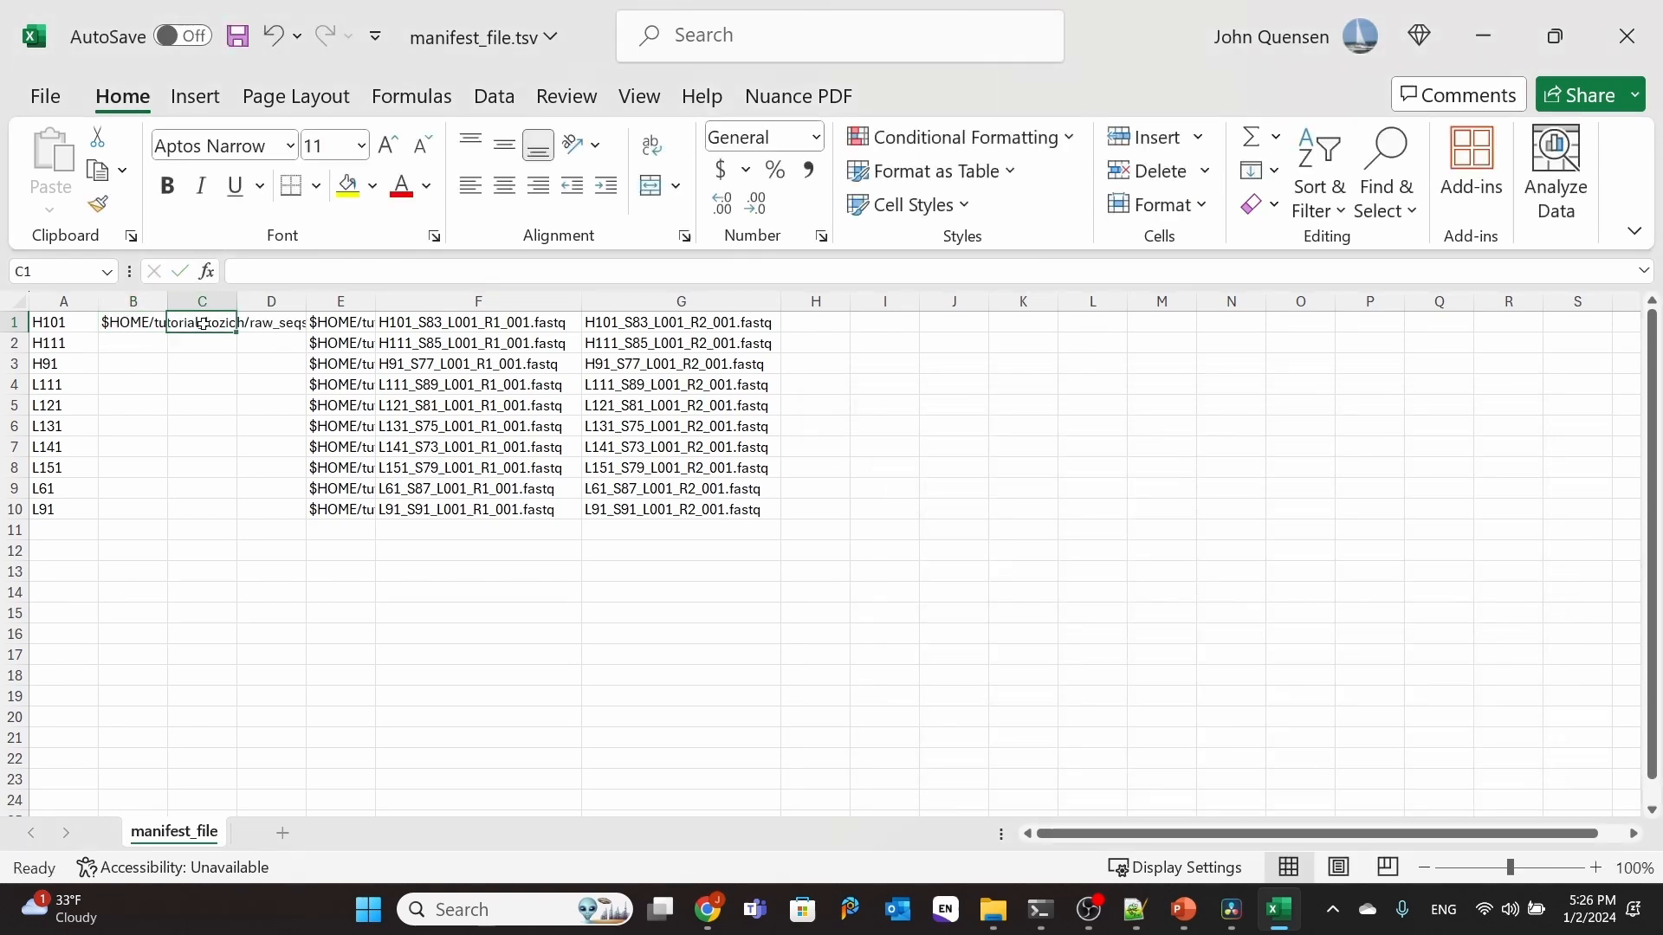
left_click(209, 273)
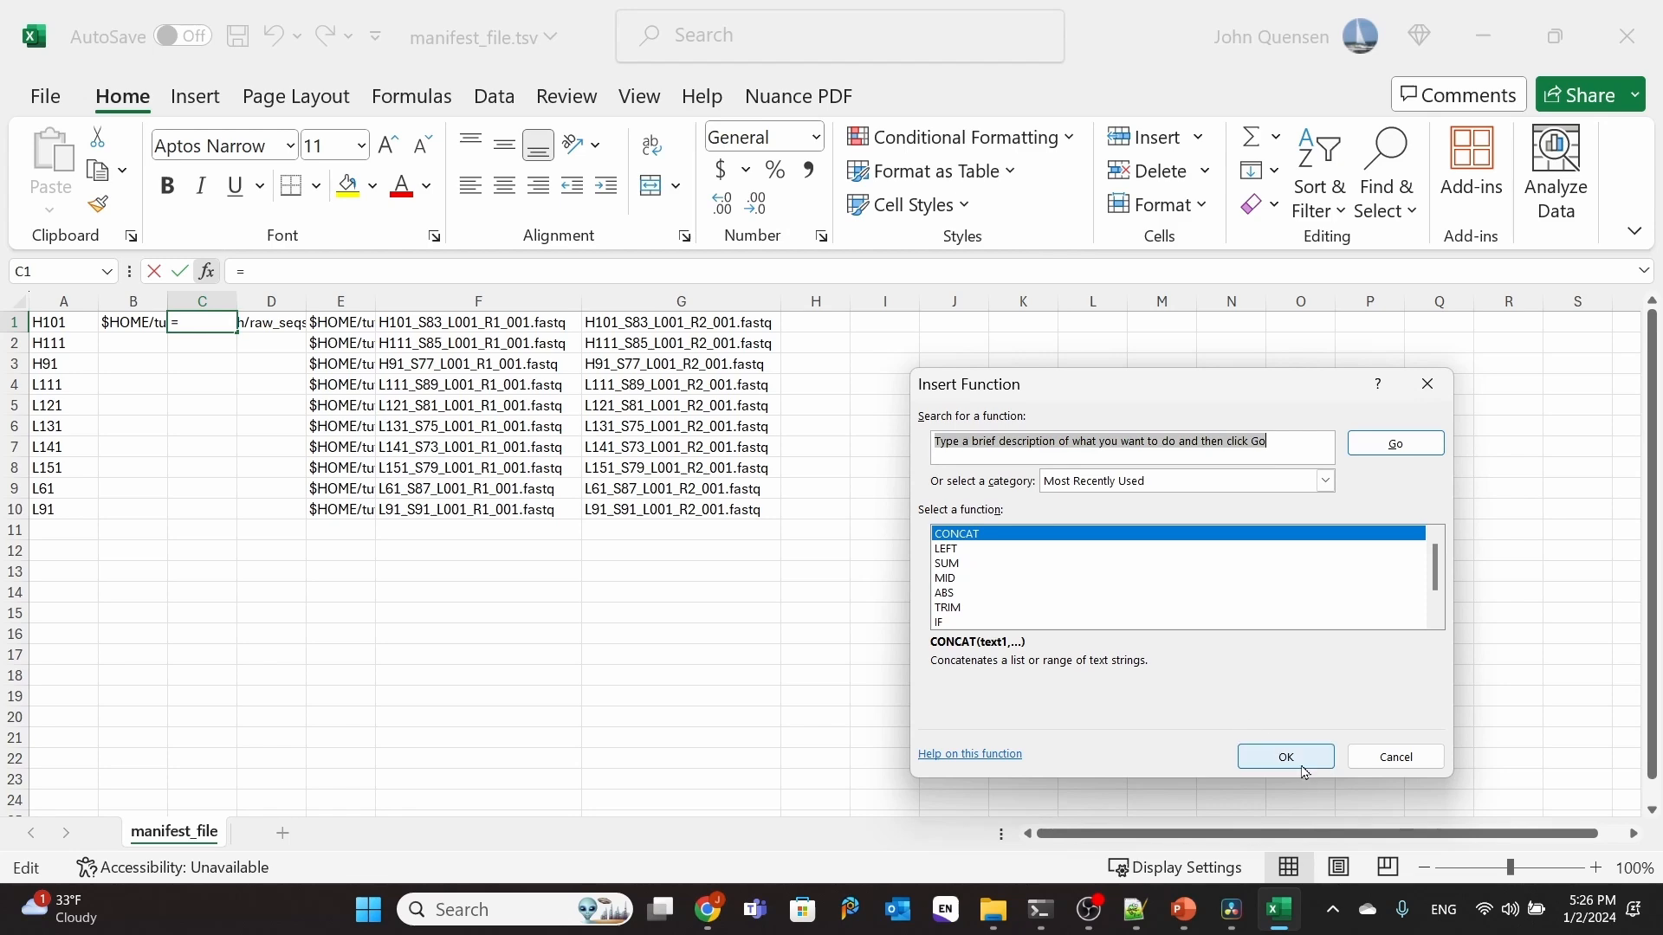
left_click(1302, 762)
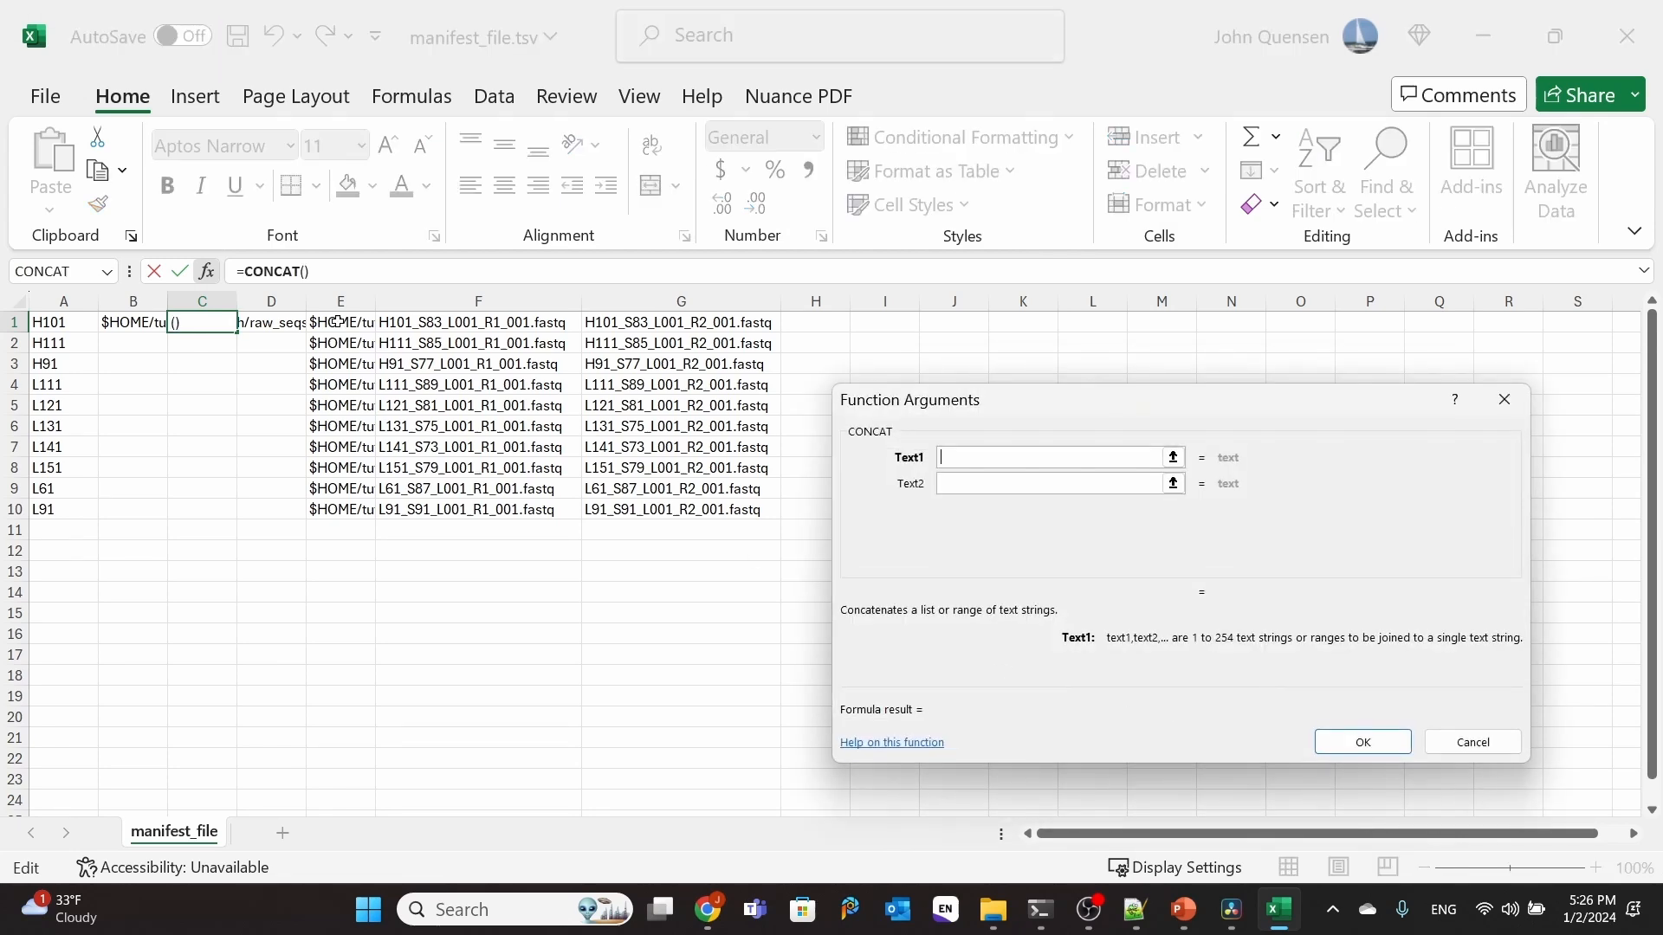
left_click(338, 322)
left_click(992, 483)
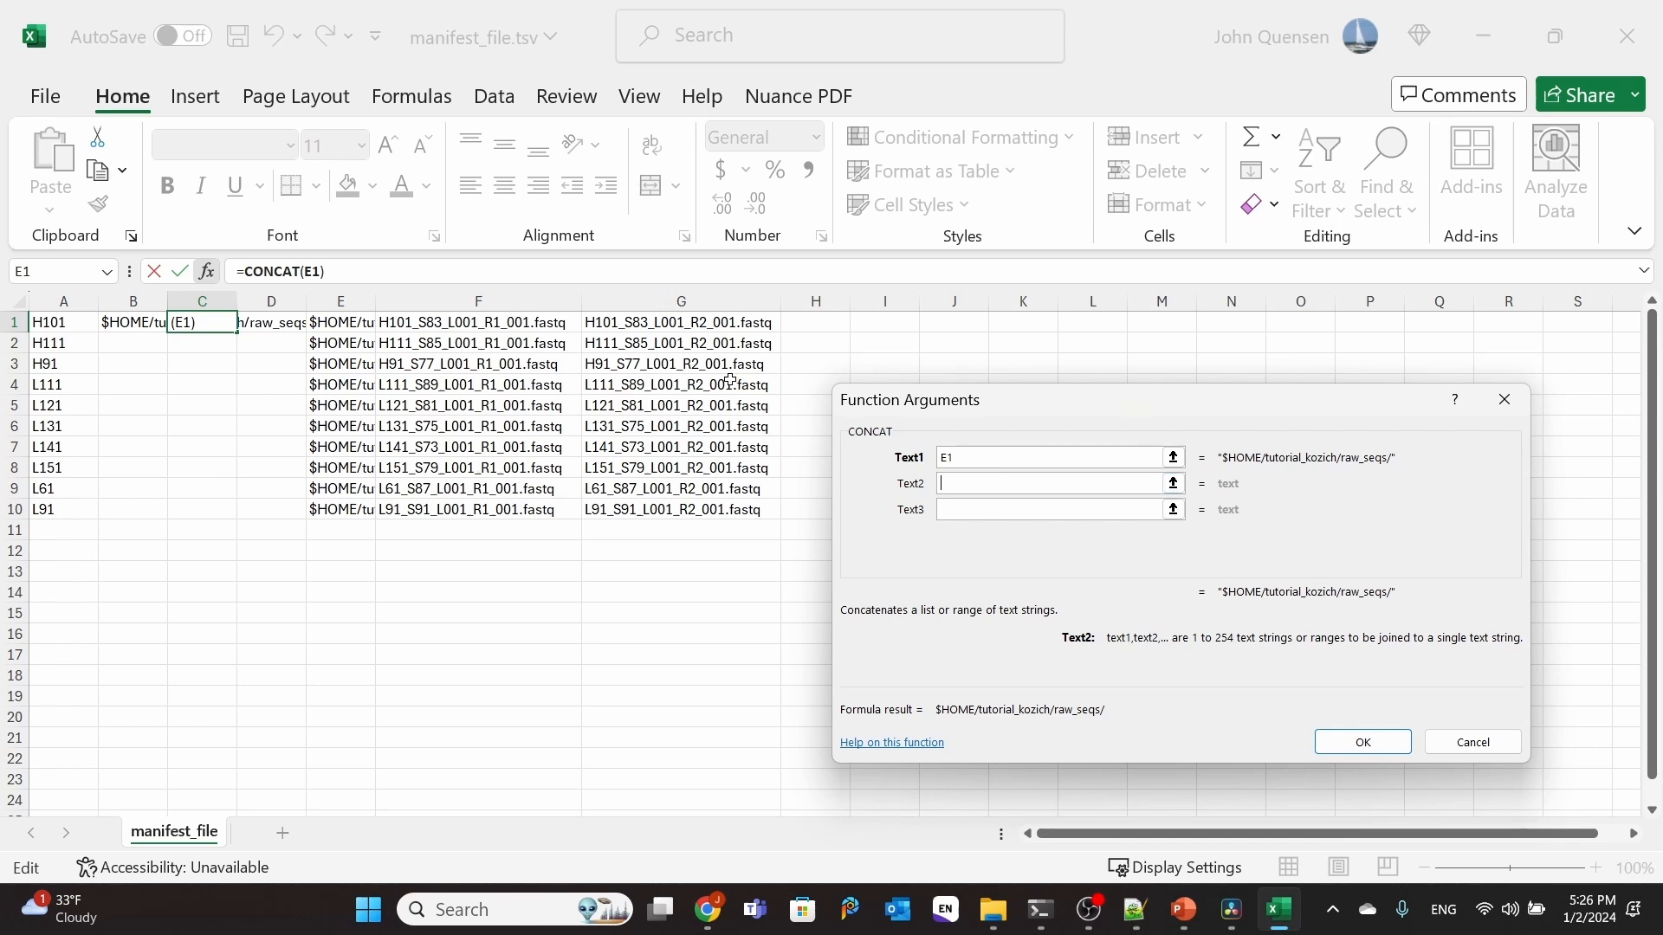
left_click(672, 326)
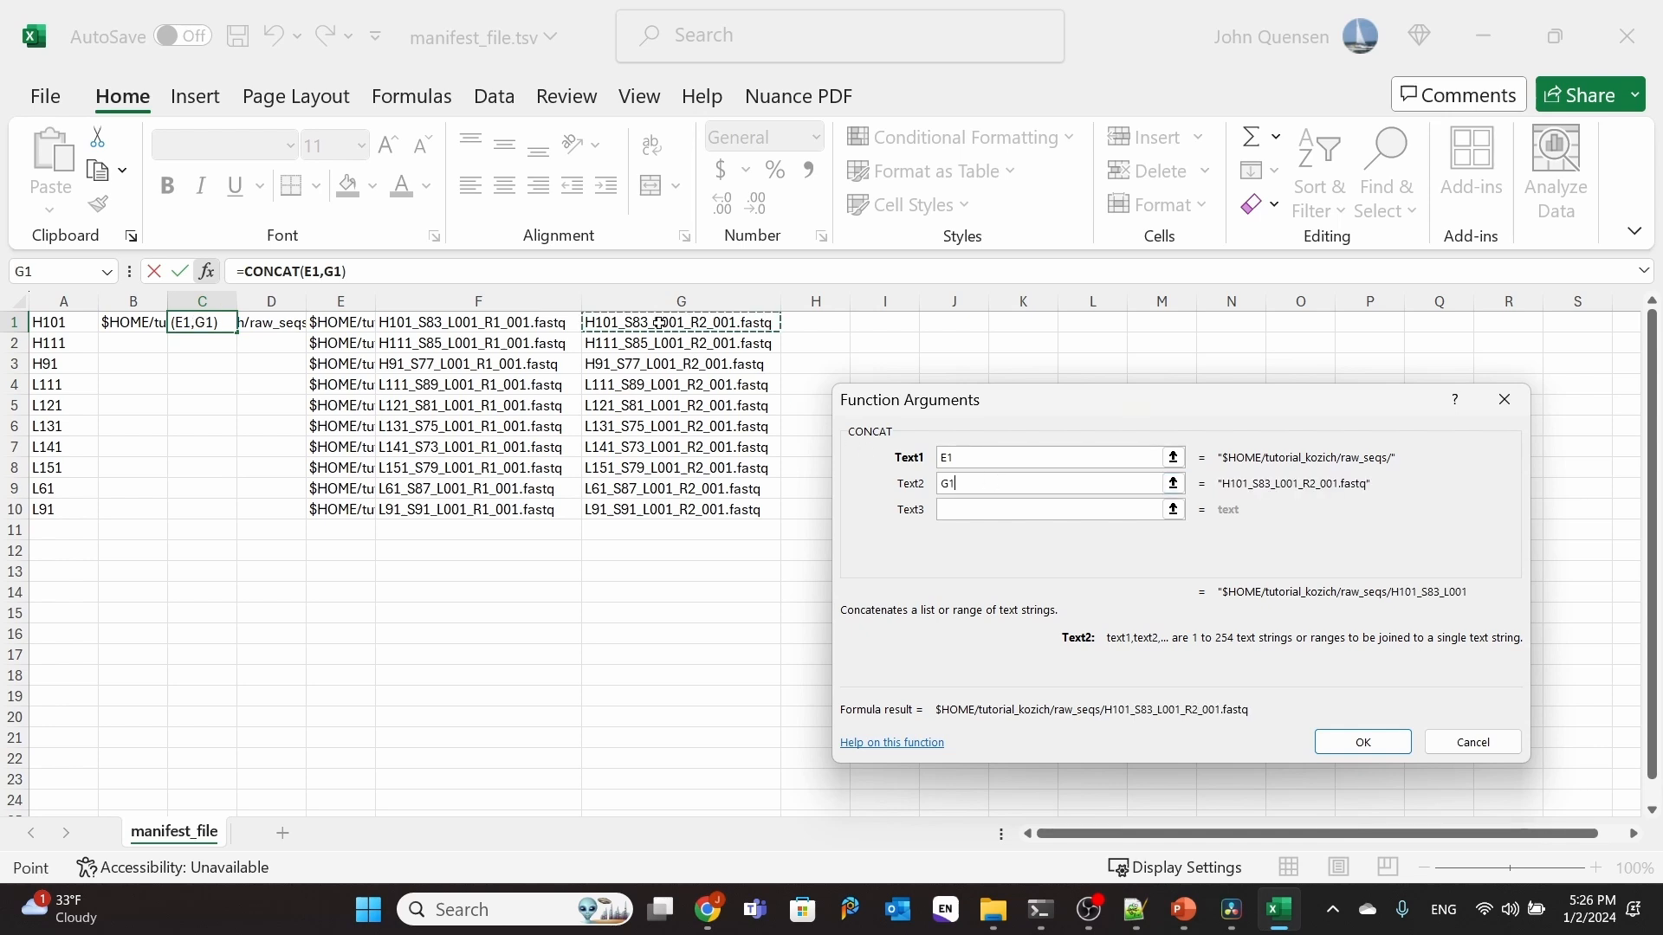
left_click(1362, 742)
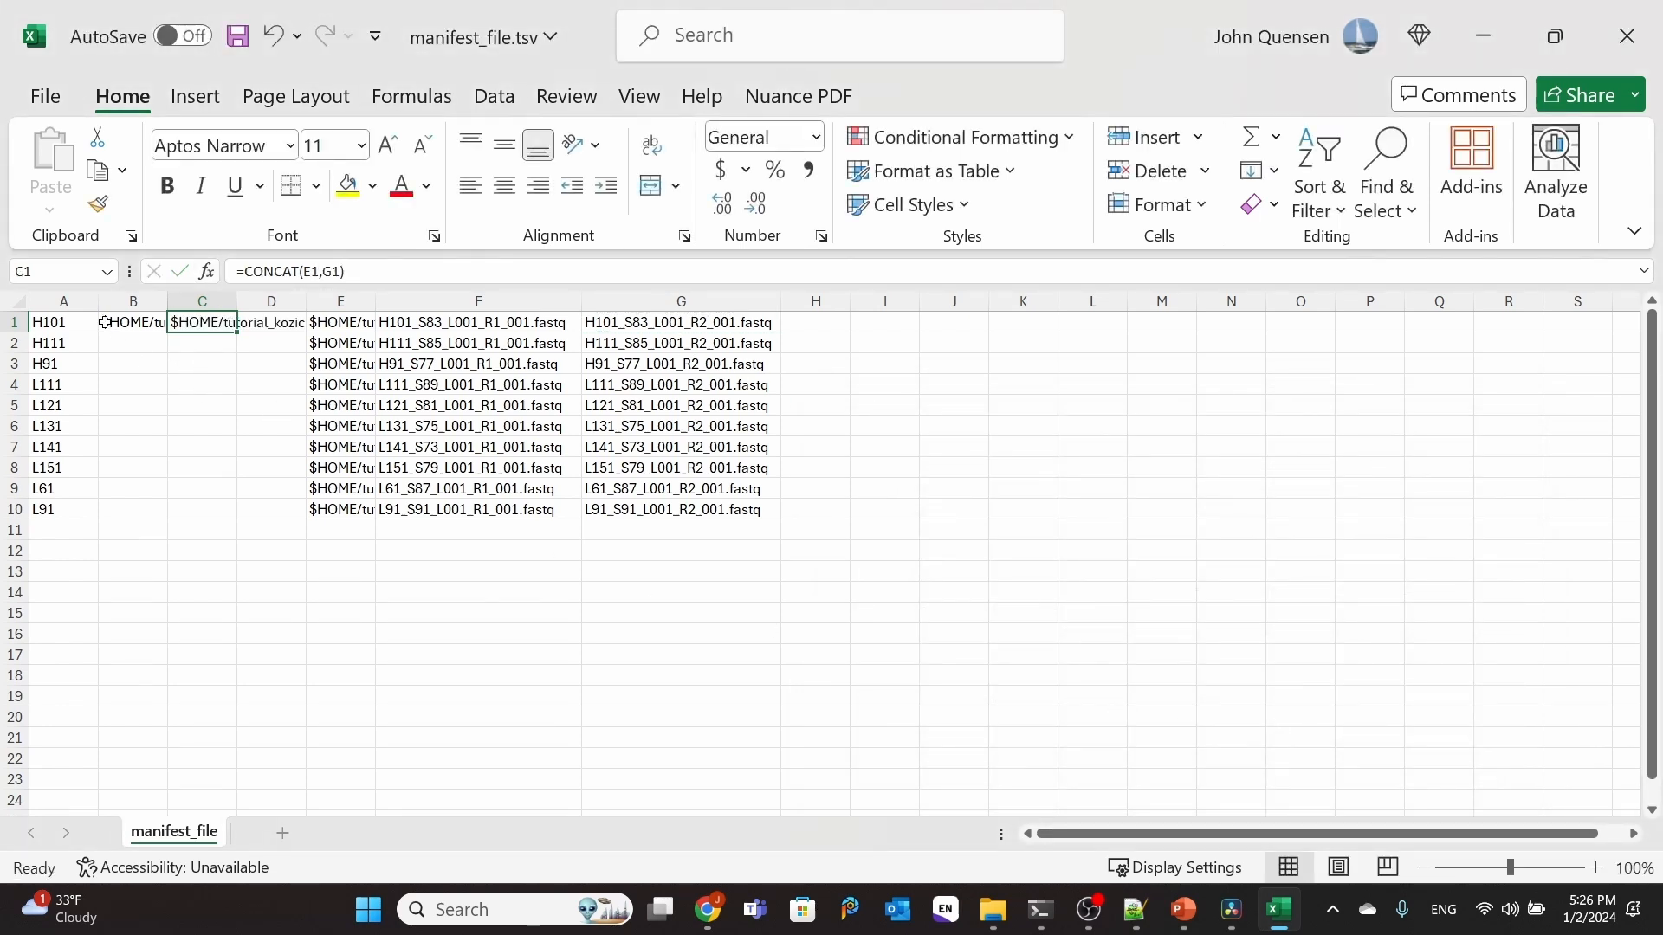
Step: Fill the B1:C1 formulas down to row 10 and convert B1:C10 to plain values in place
left_click_drag(104, 322, 262, 517)
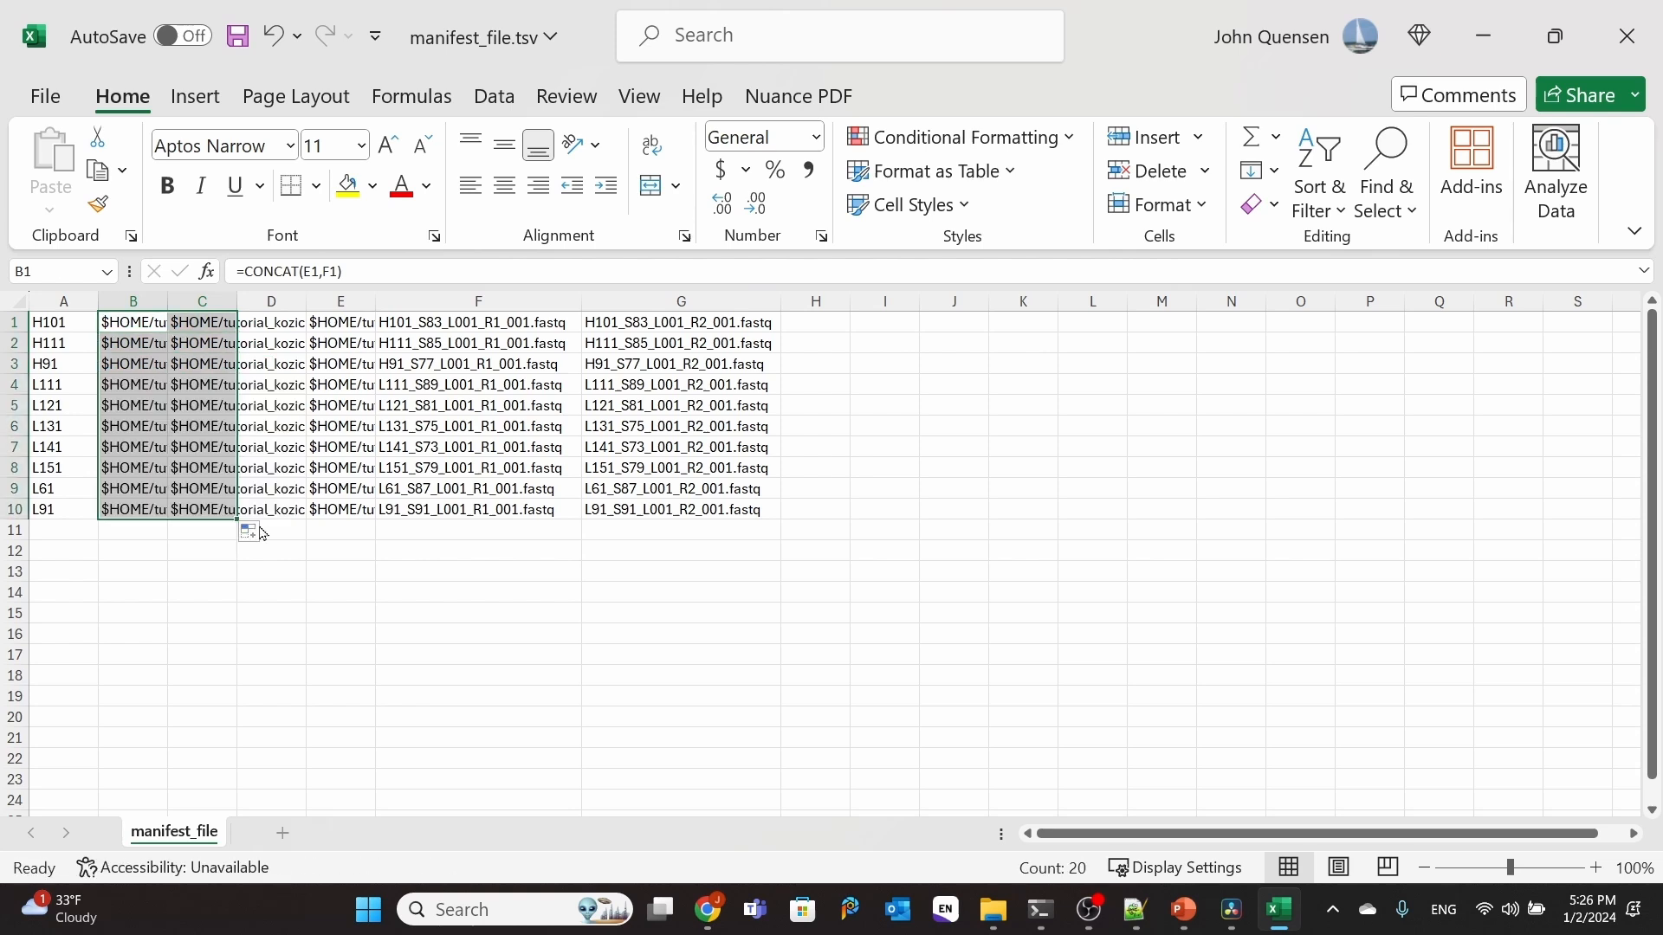
right_click(163, 402)
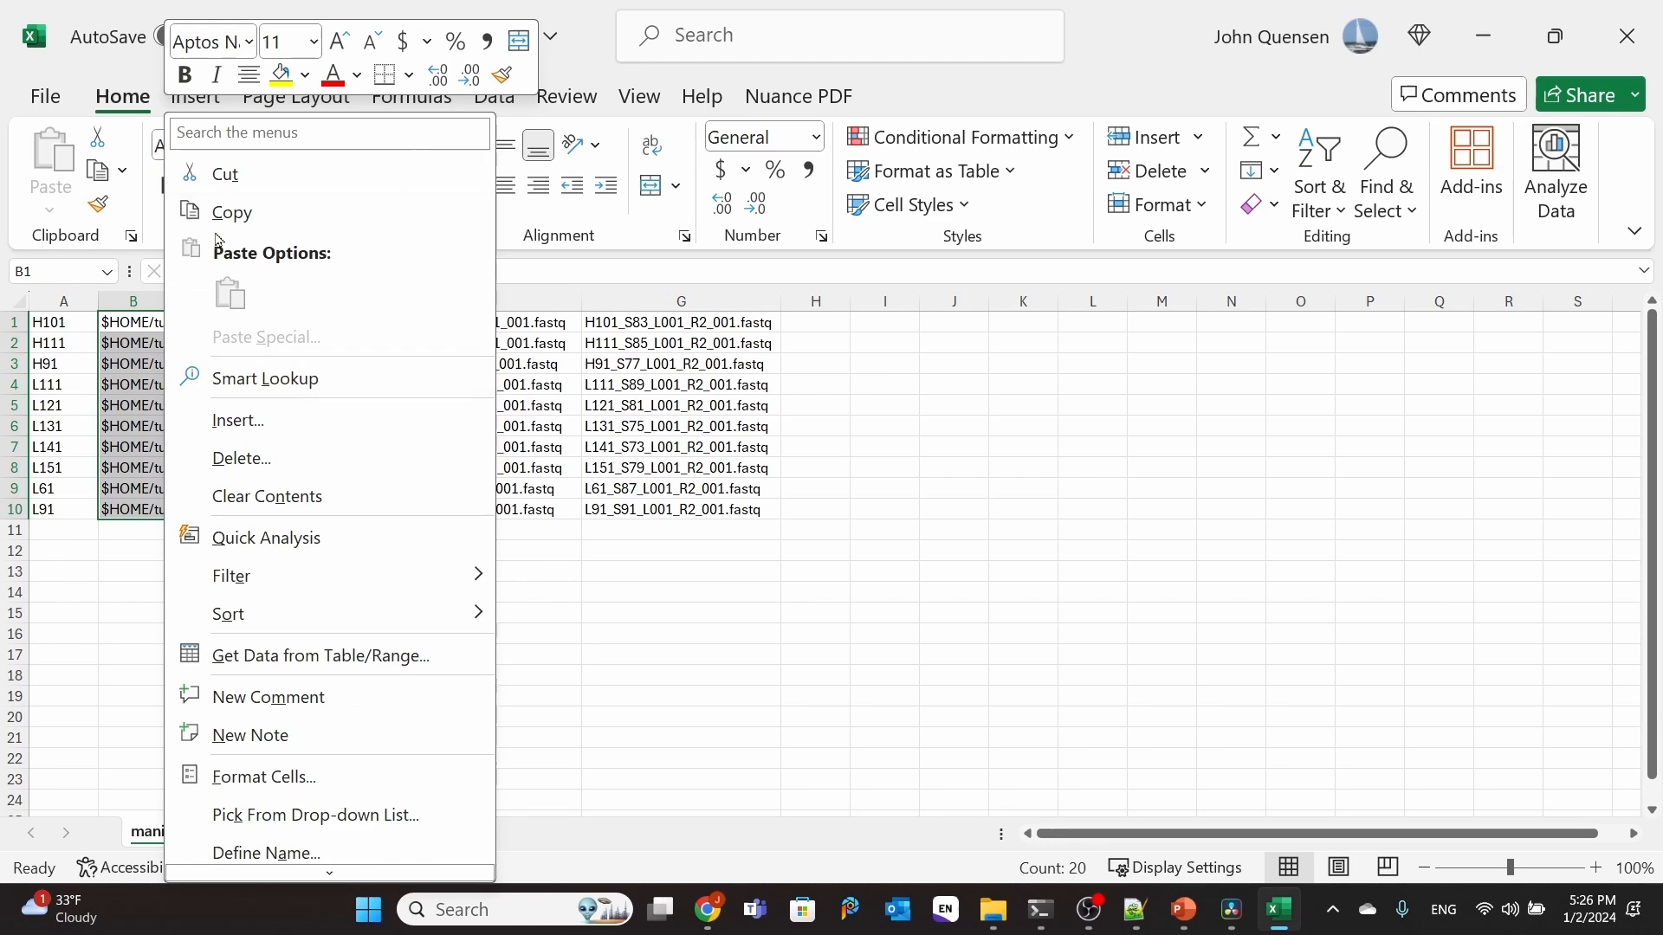
left_click(233, 212)
right_click(169, 368)
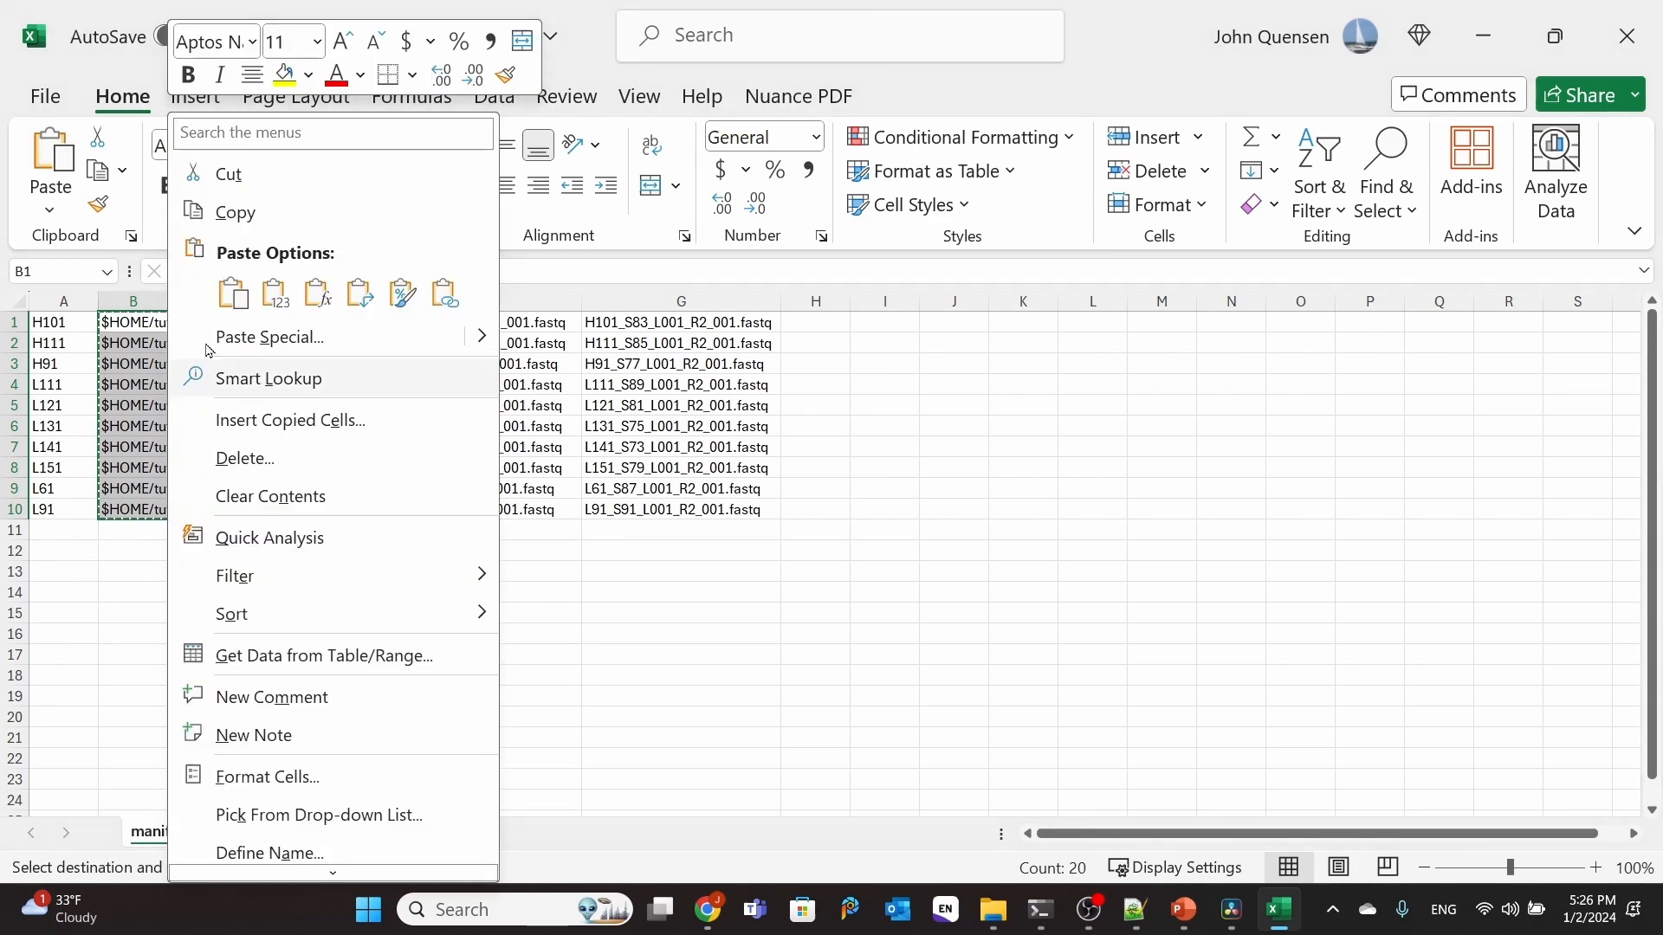
left_click(251, 292)
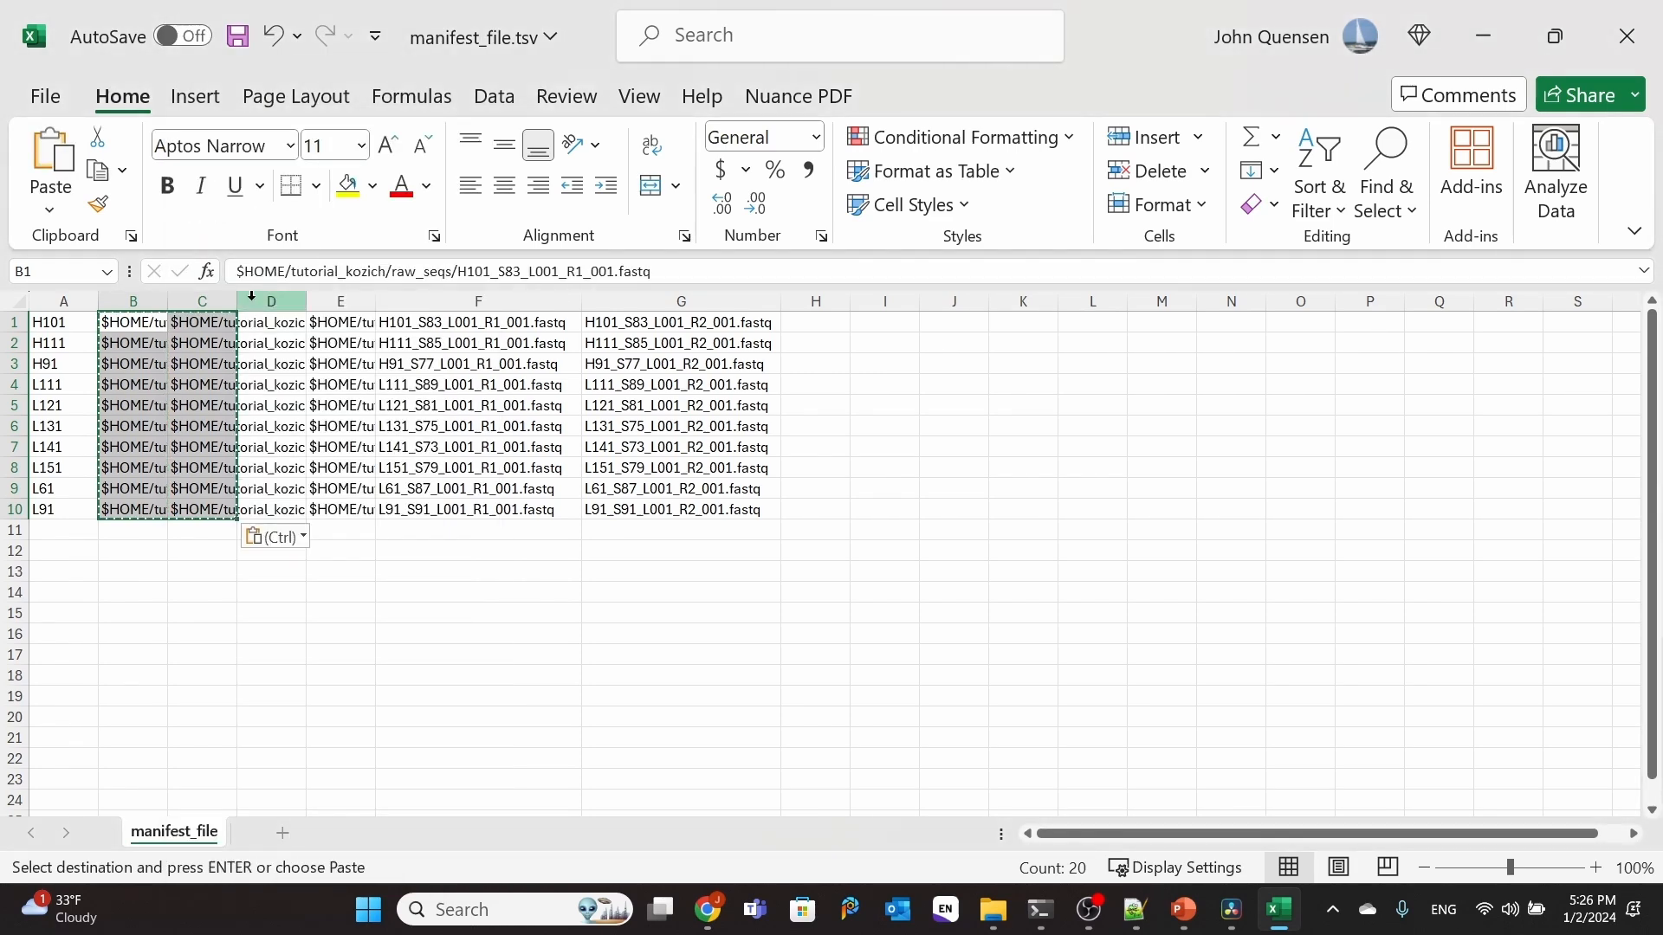
Step: AutoFit the width of all columns in the sheet to their contents
left_click(15, 301)
left_click(1159, 204)
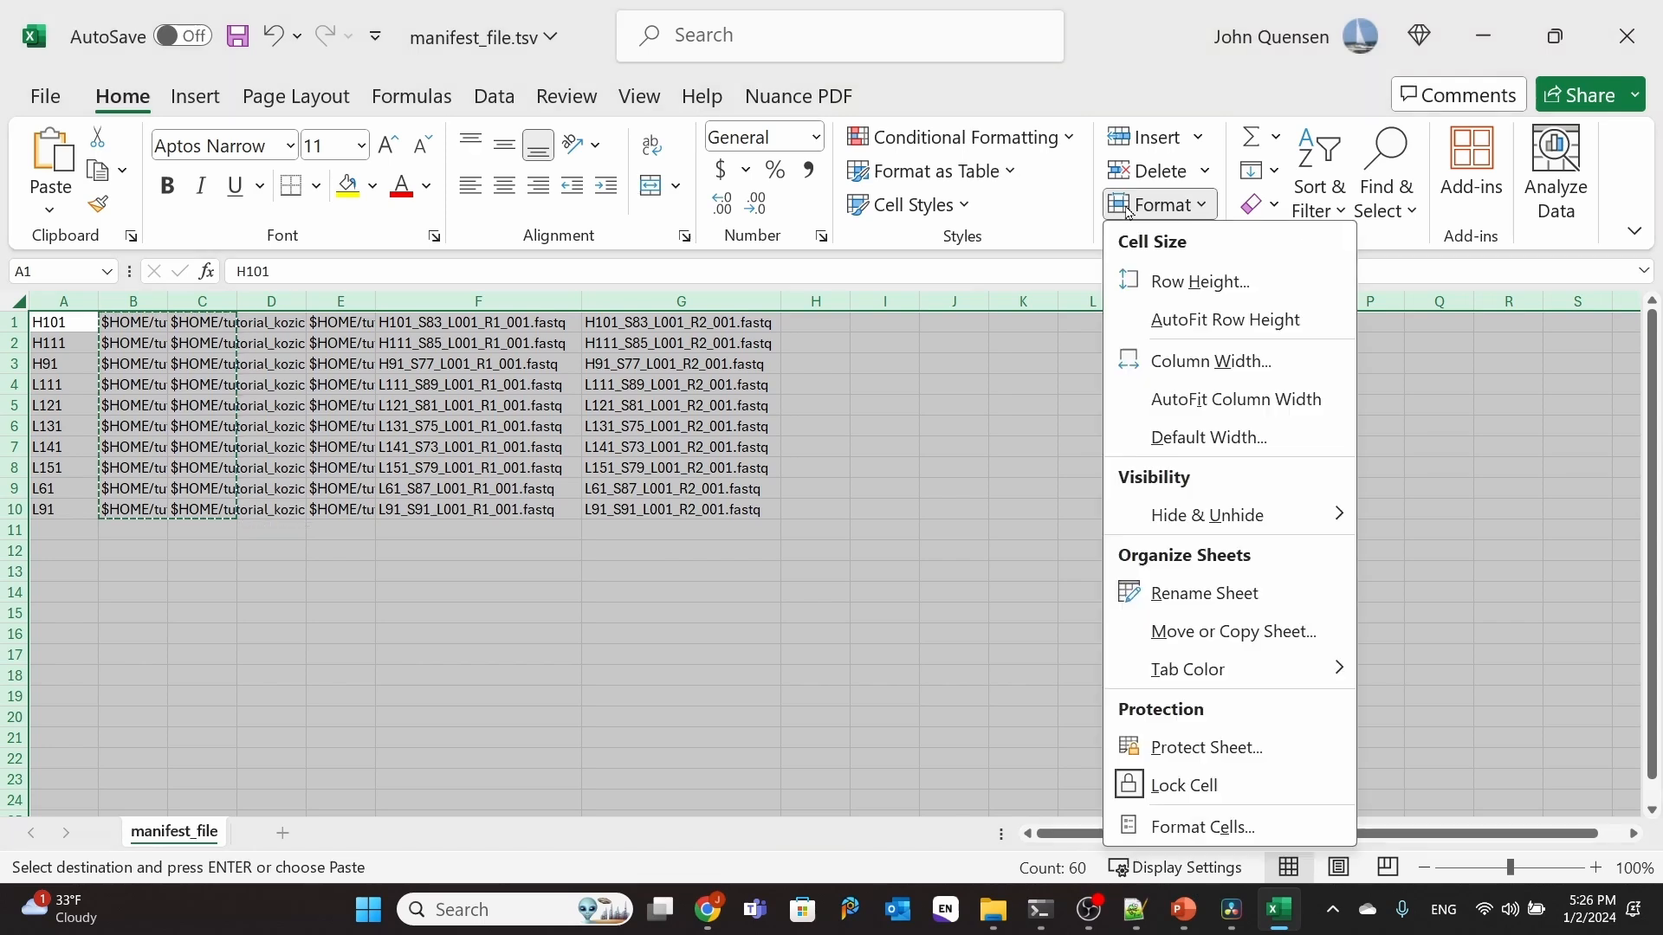
left_click(1202, 401)
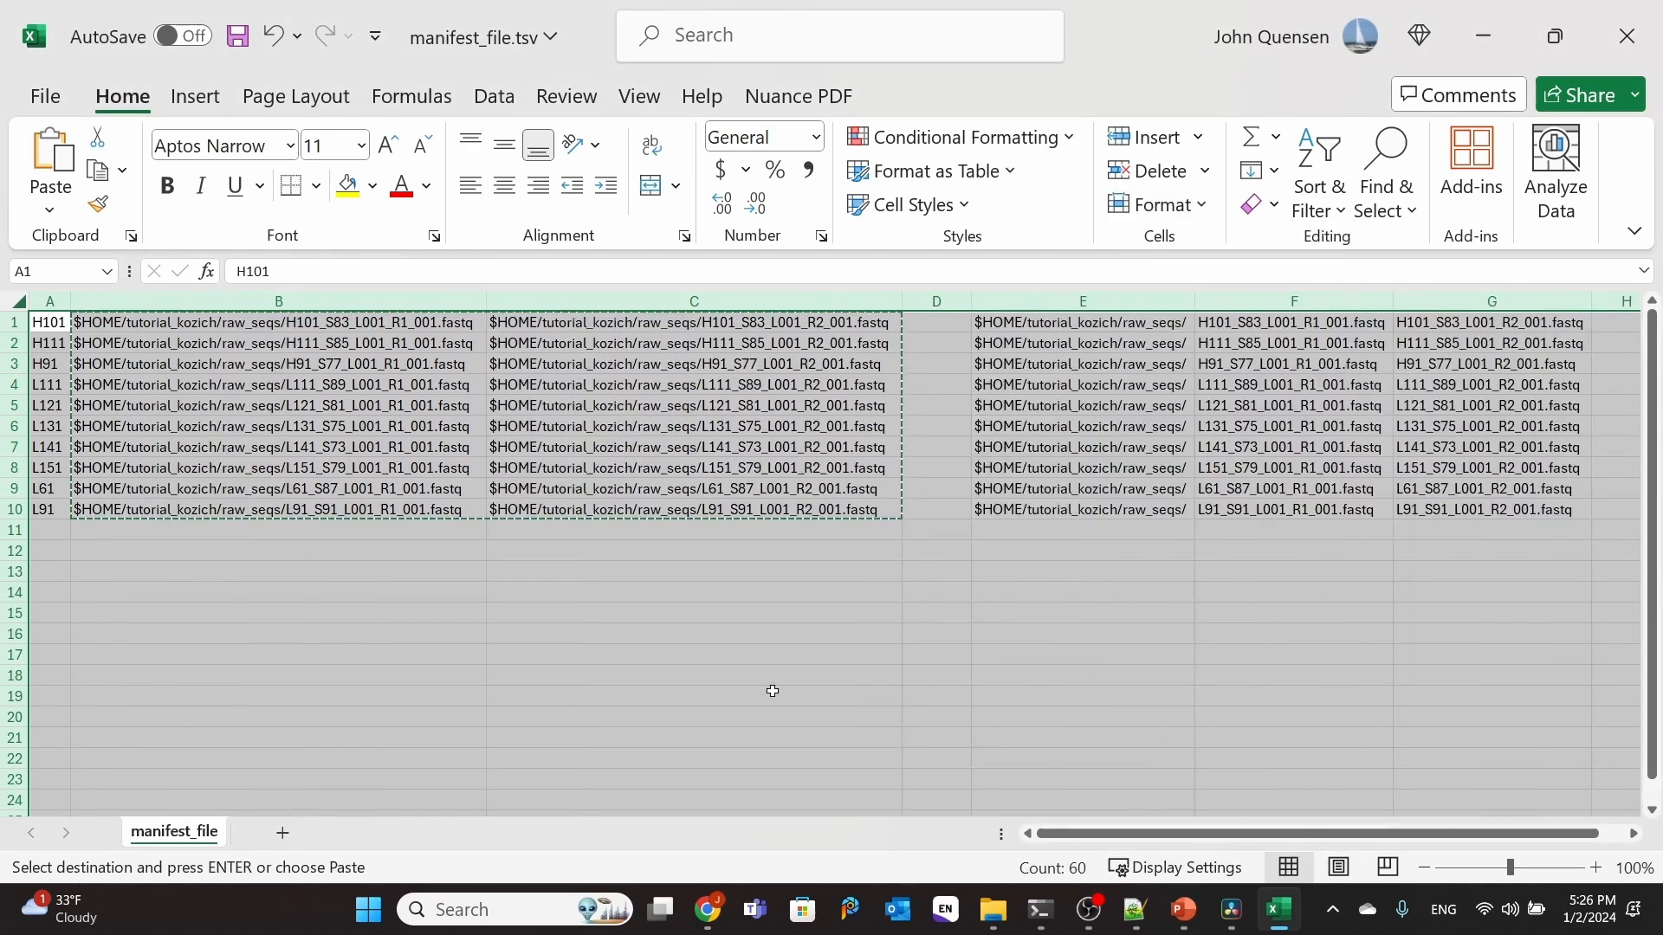
left_click(747, 723)
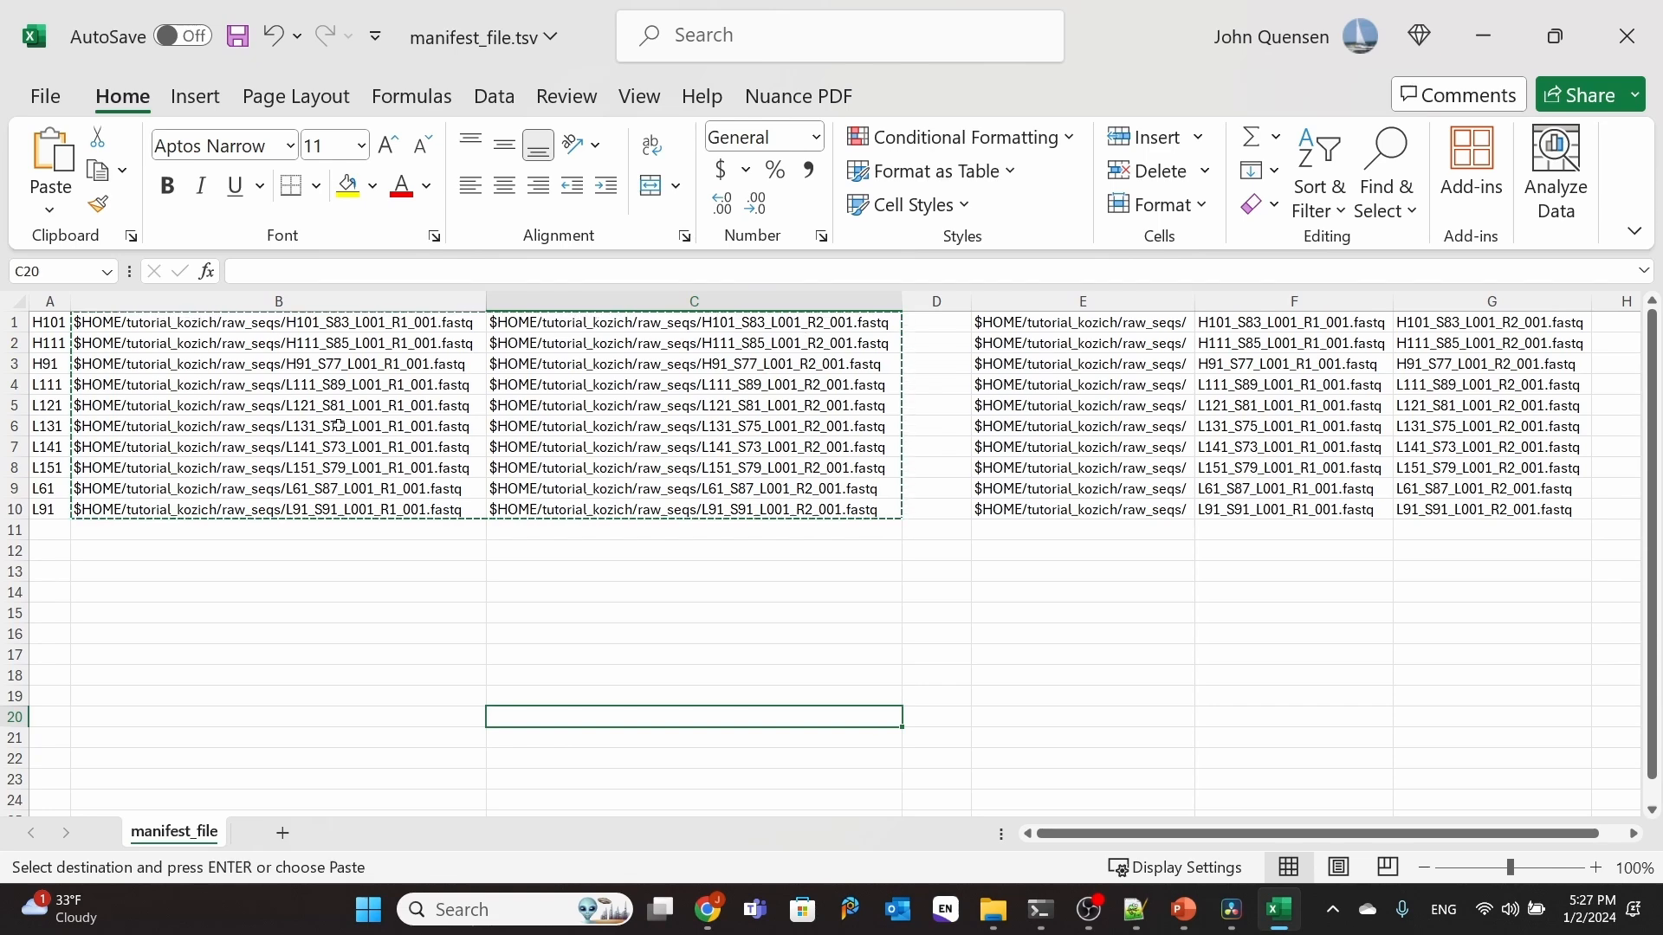
Step: Clear the contents of the helper columns E through G
left_click(247, 385)
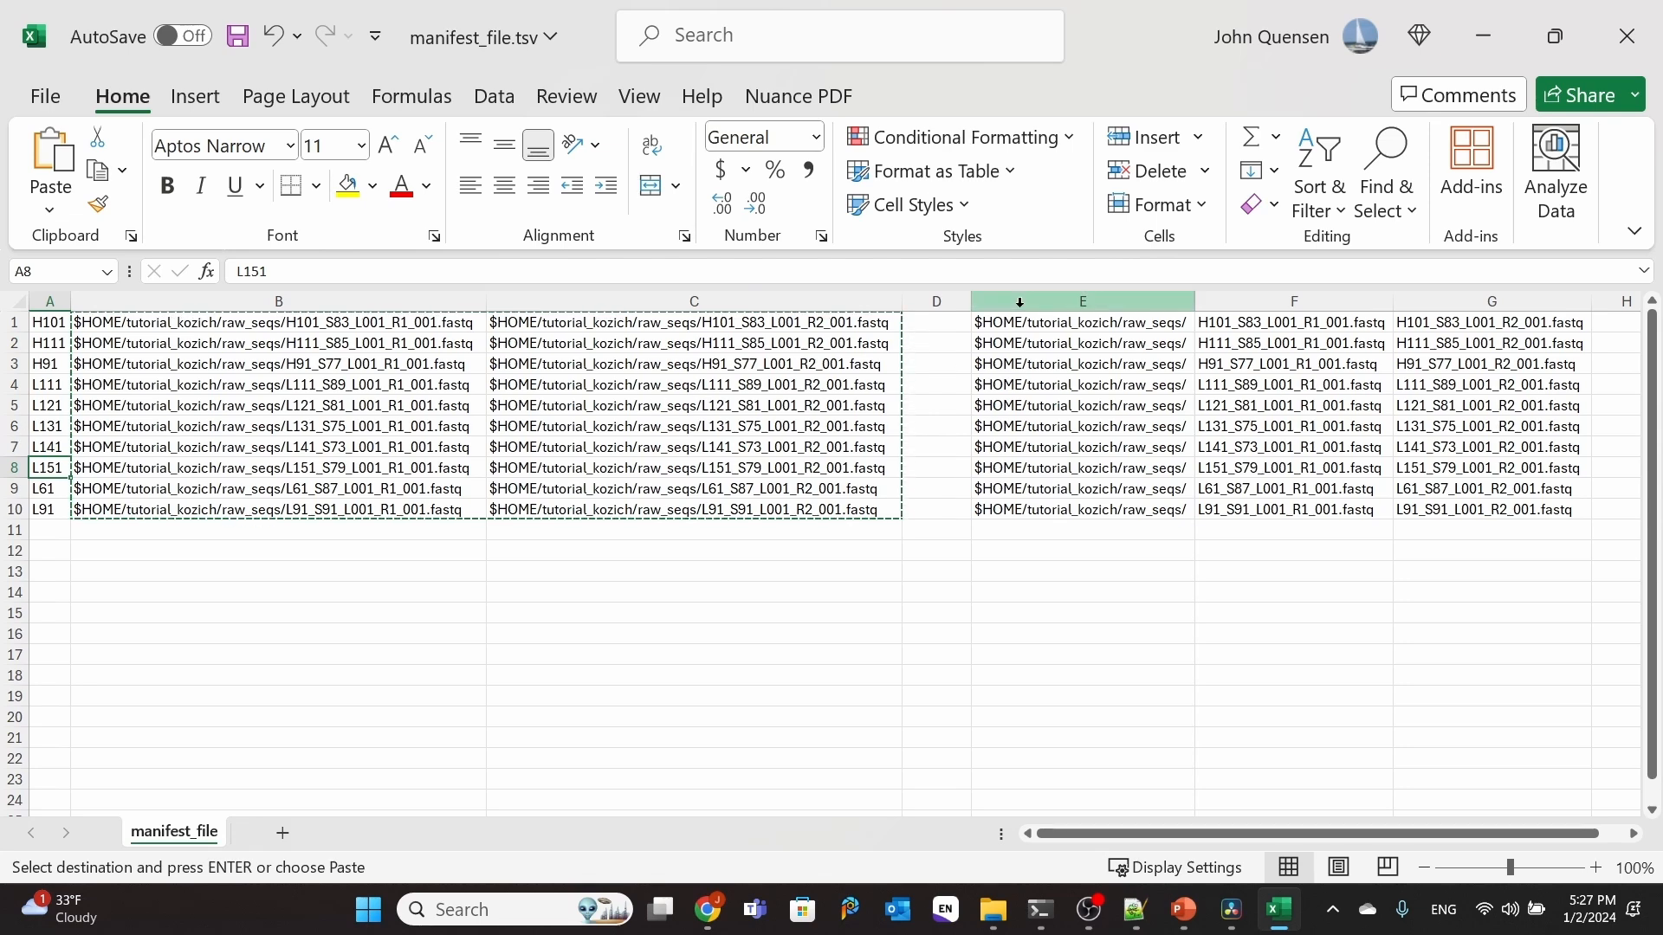
left_click_drag(1083, 301, 1492, 302)
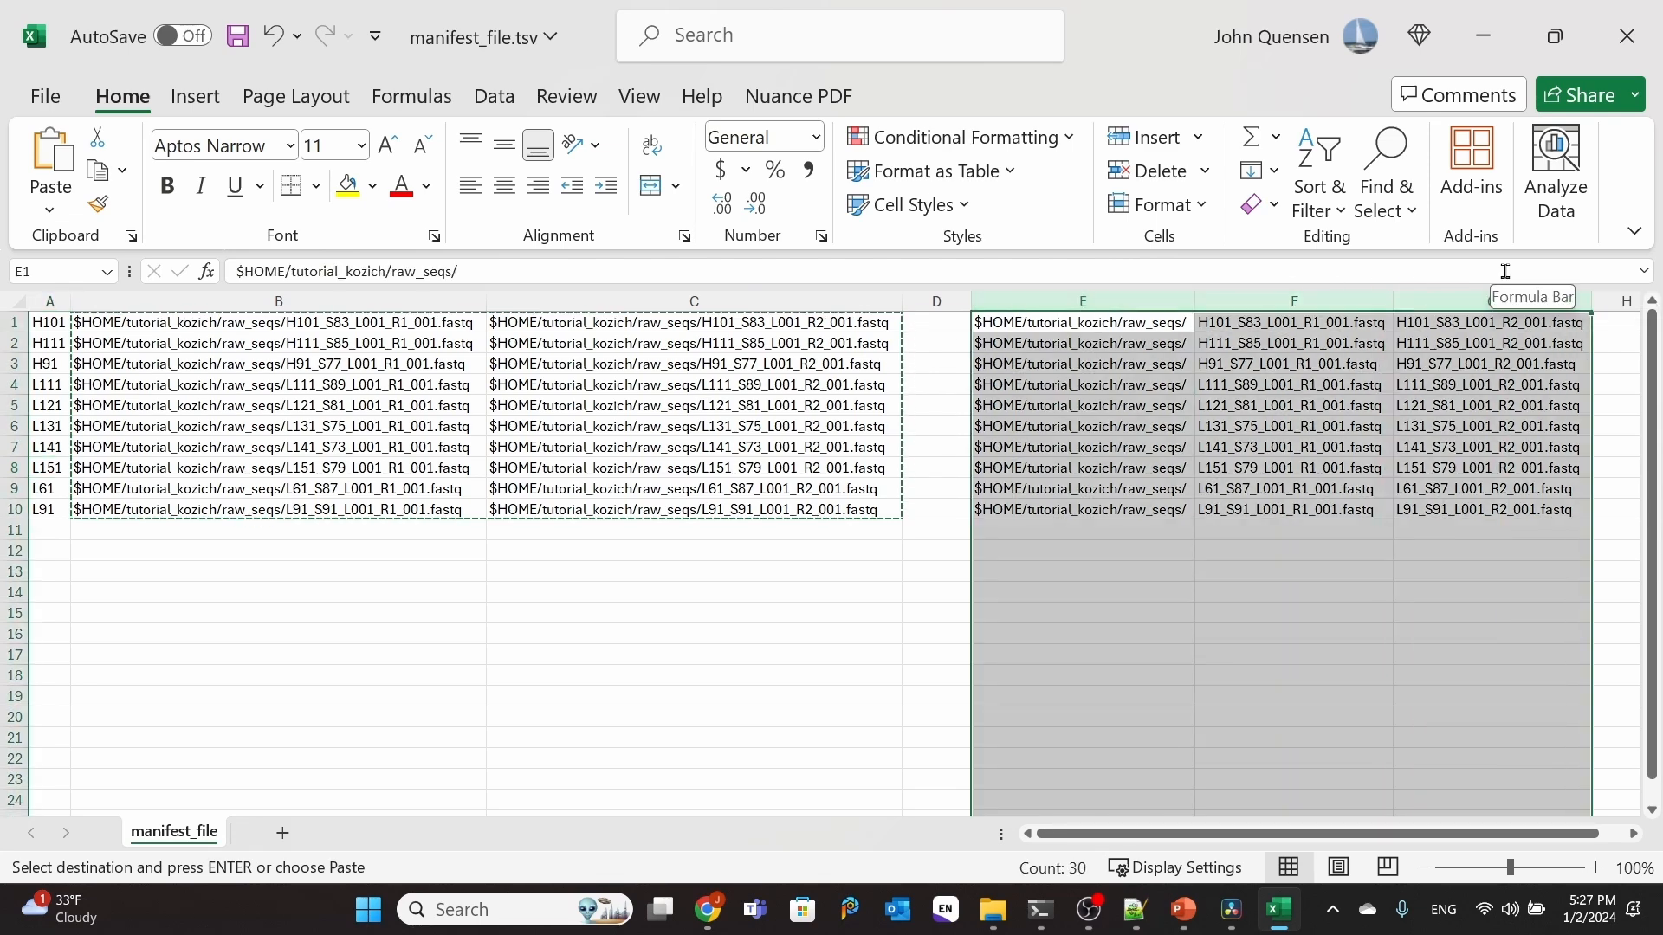
key("Delete")
left_click(624, 650)
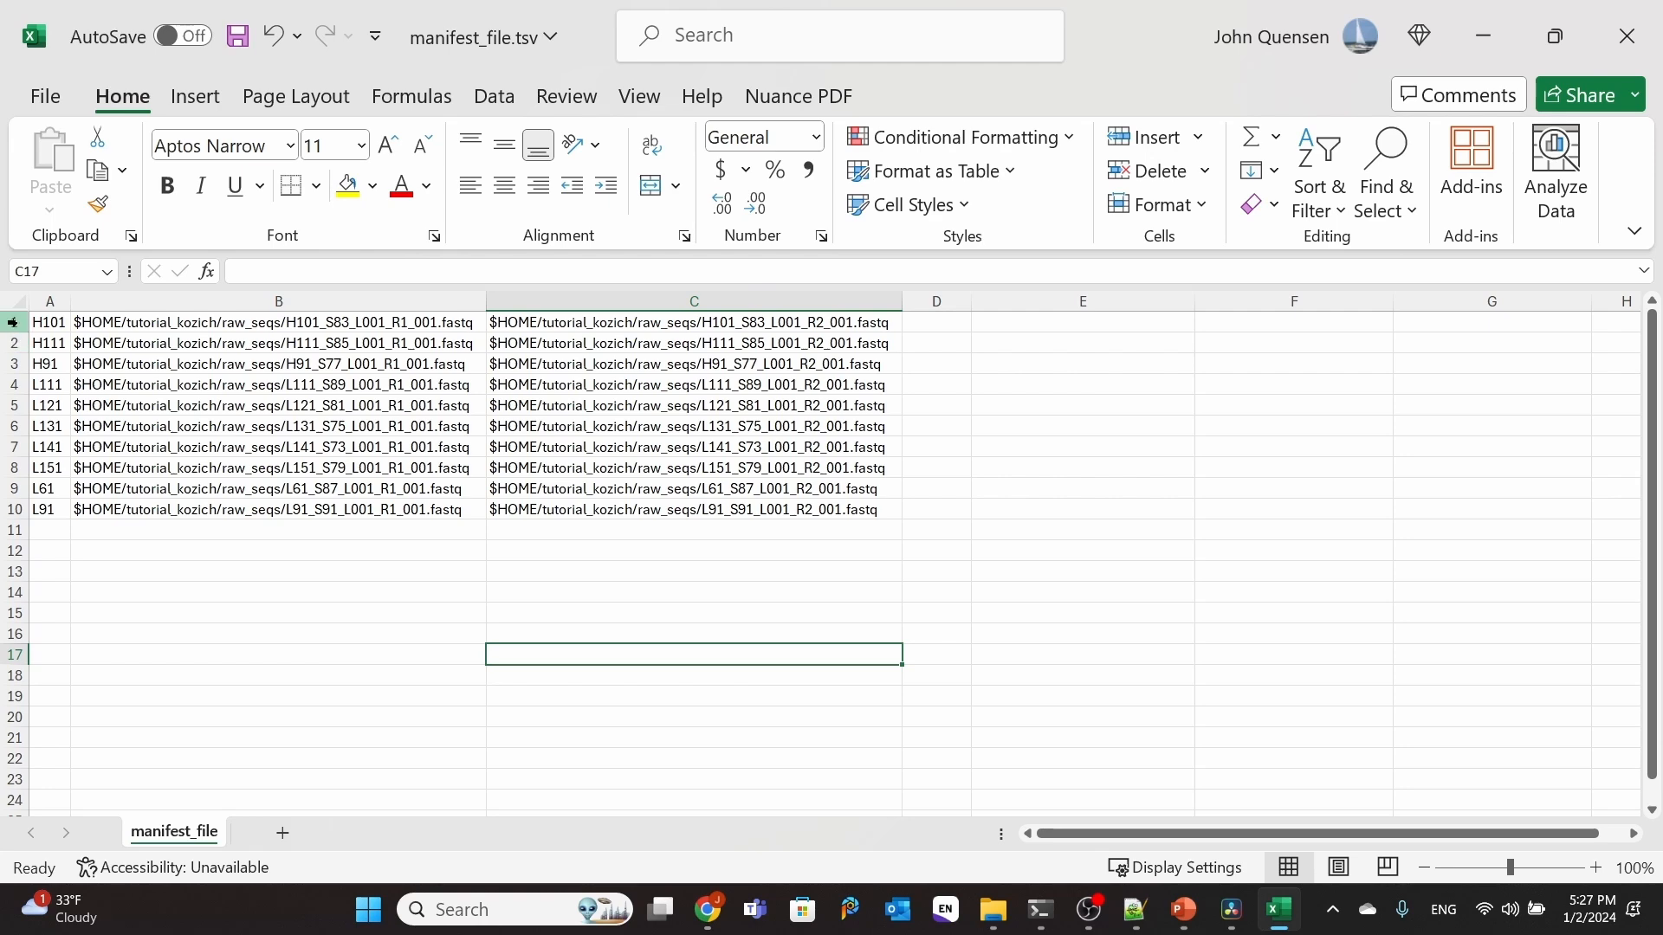
Step: Insert a blank row above row 1 for the column headers
left_click(13, 322)
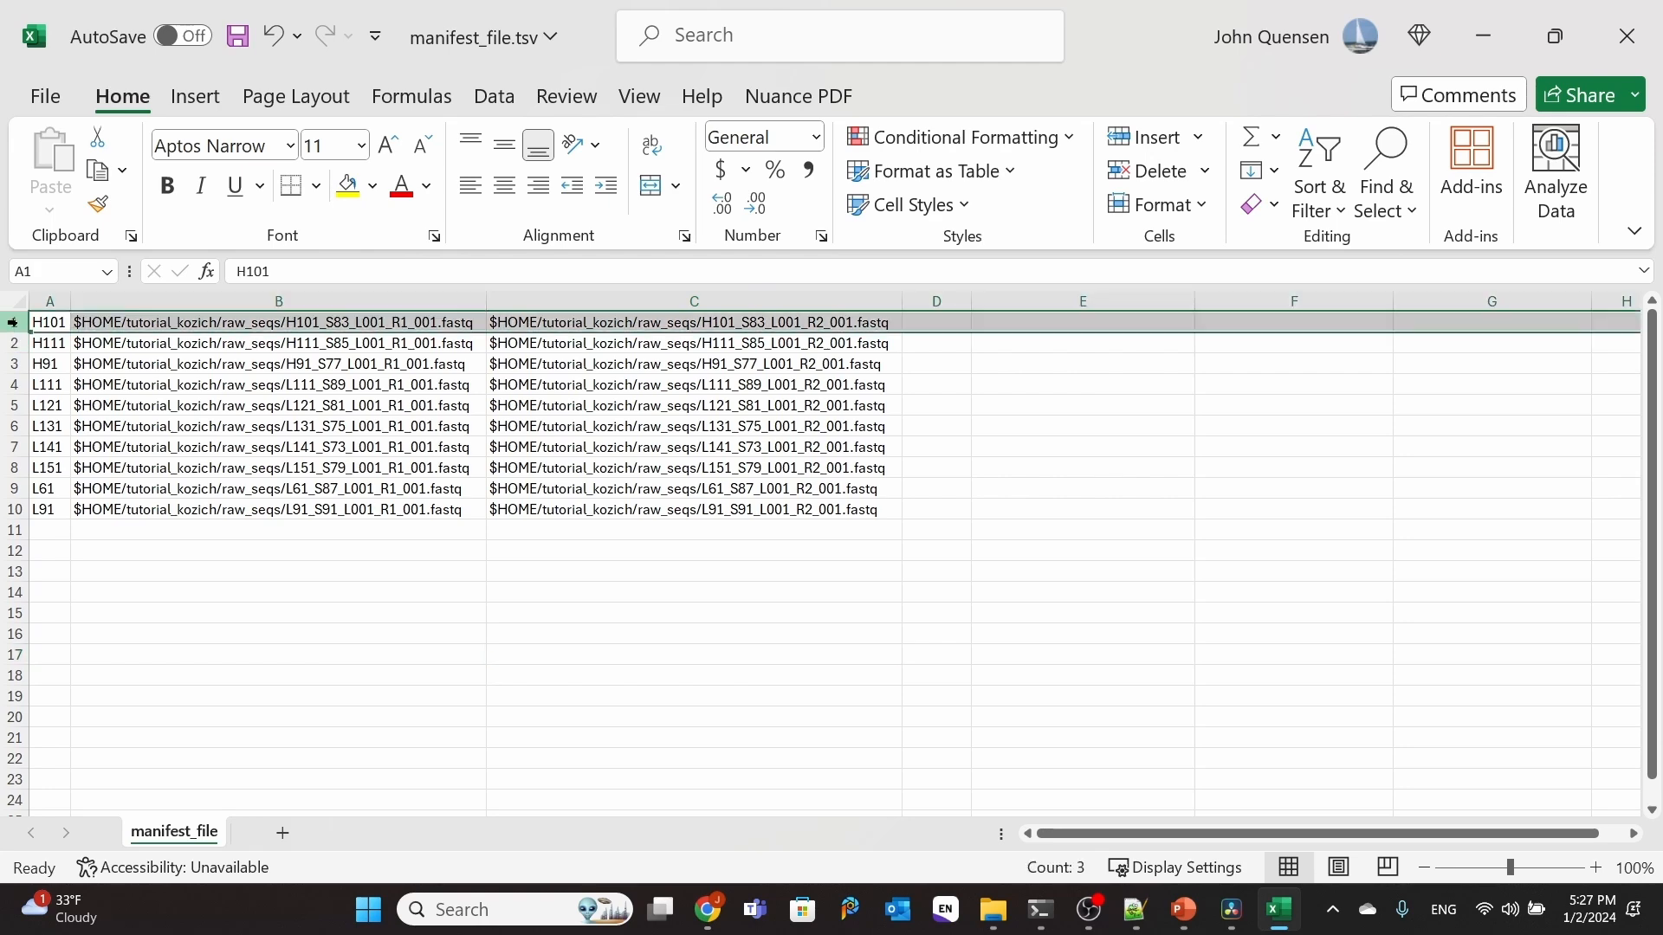
right_click(13, 322)
left_click(97, 588)
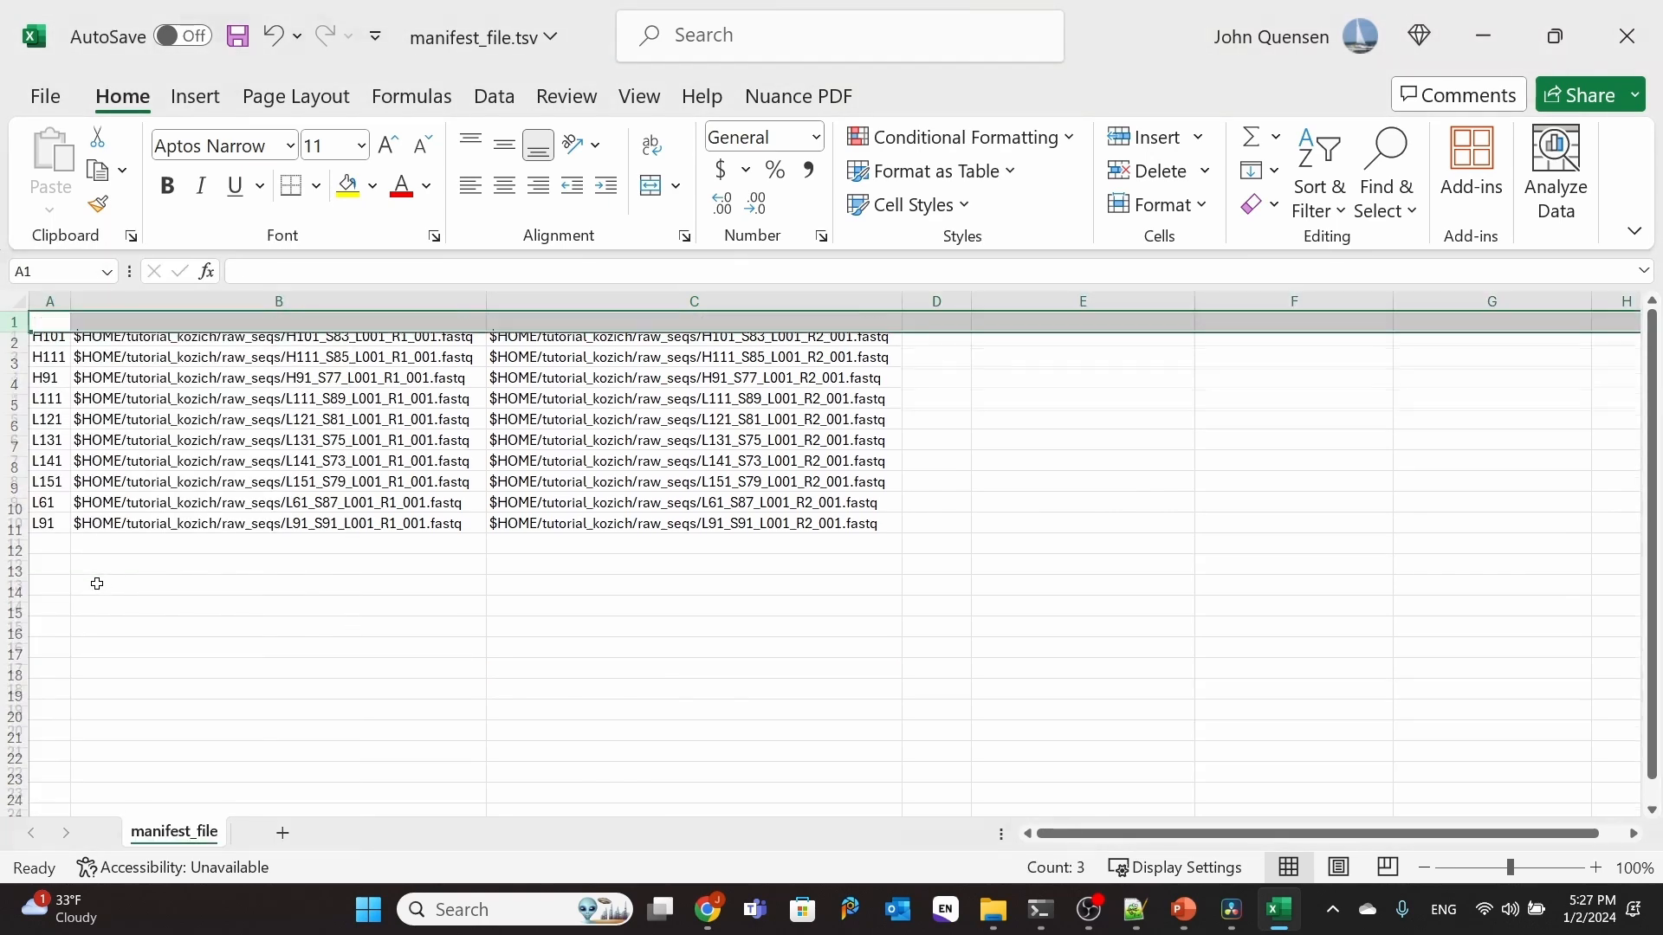
Step: Widen column A and enter the headers sample-id in A1 and forward-absolute-filepath in B1
left_click_drag(72, 301, 113, 301)
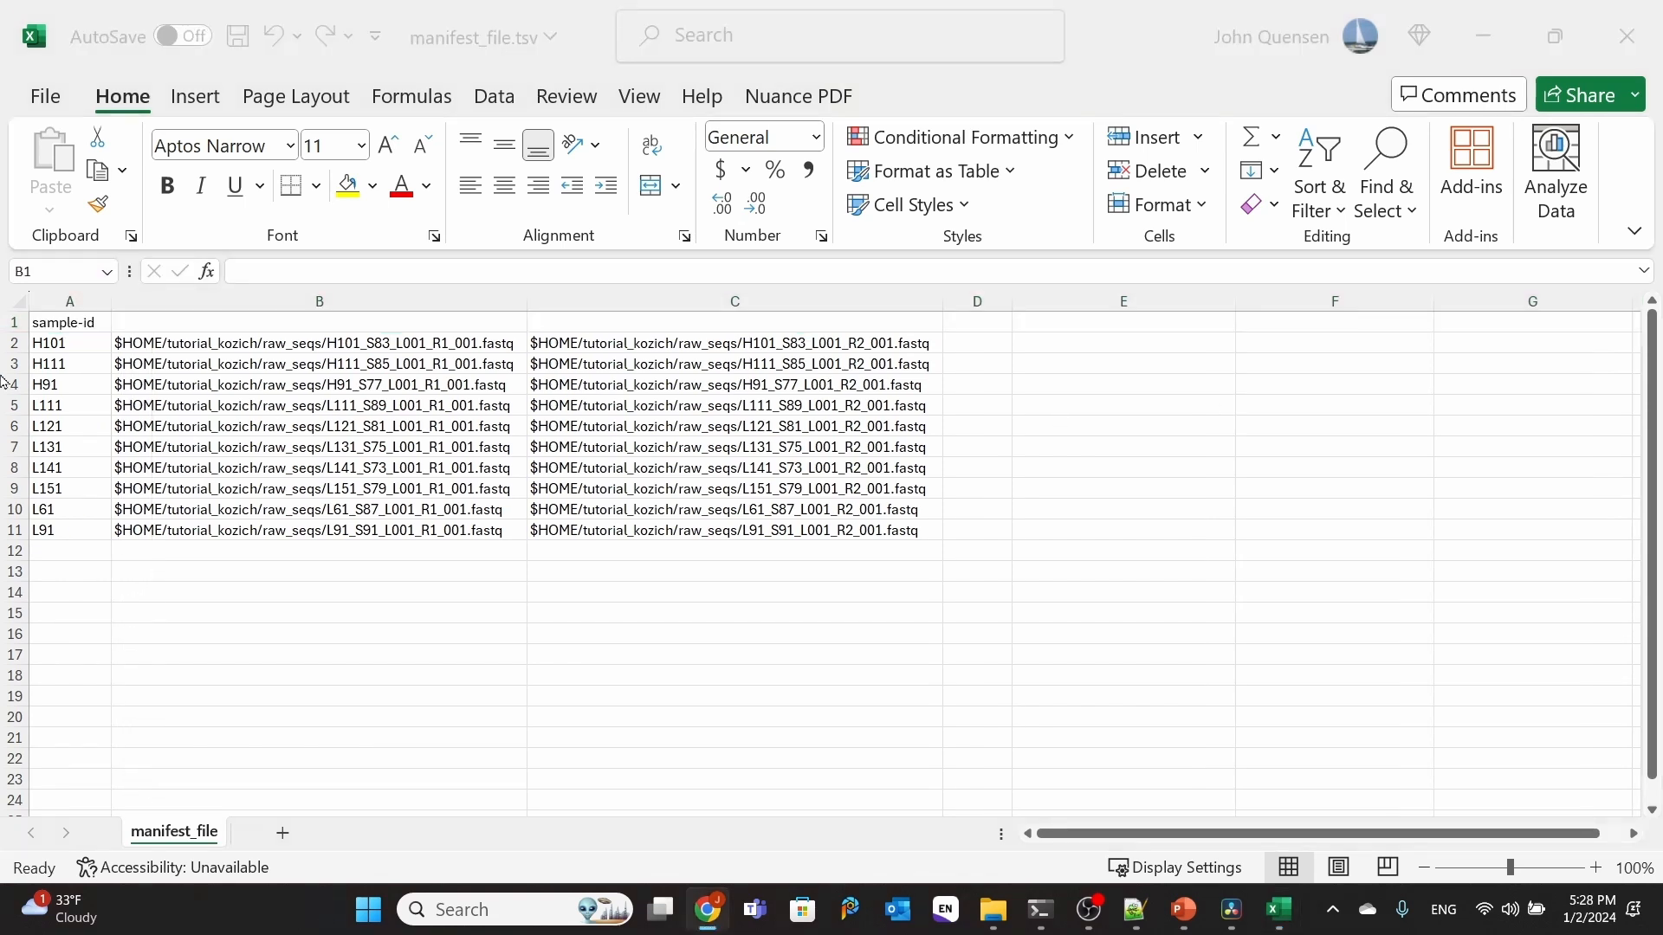
left_click(206, 325)
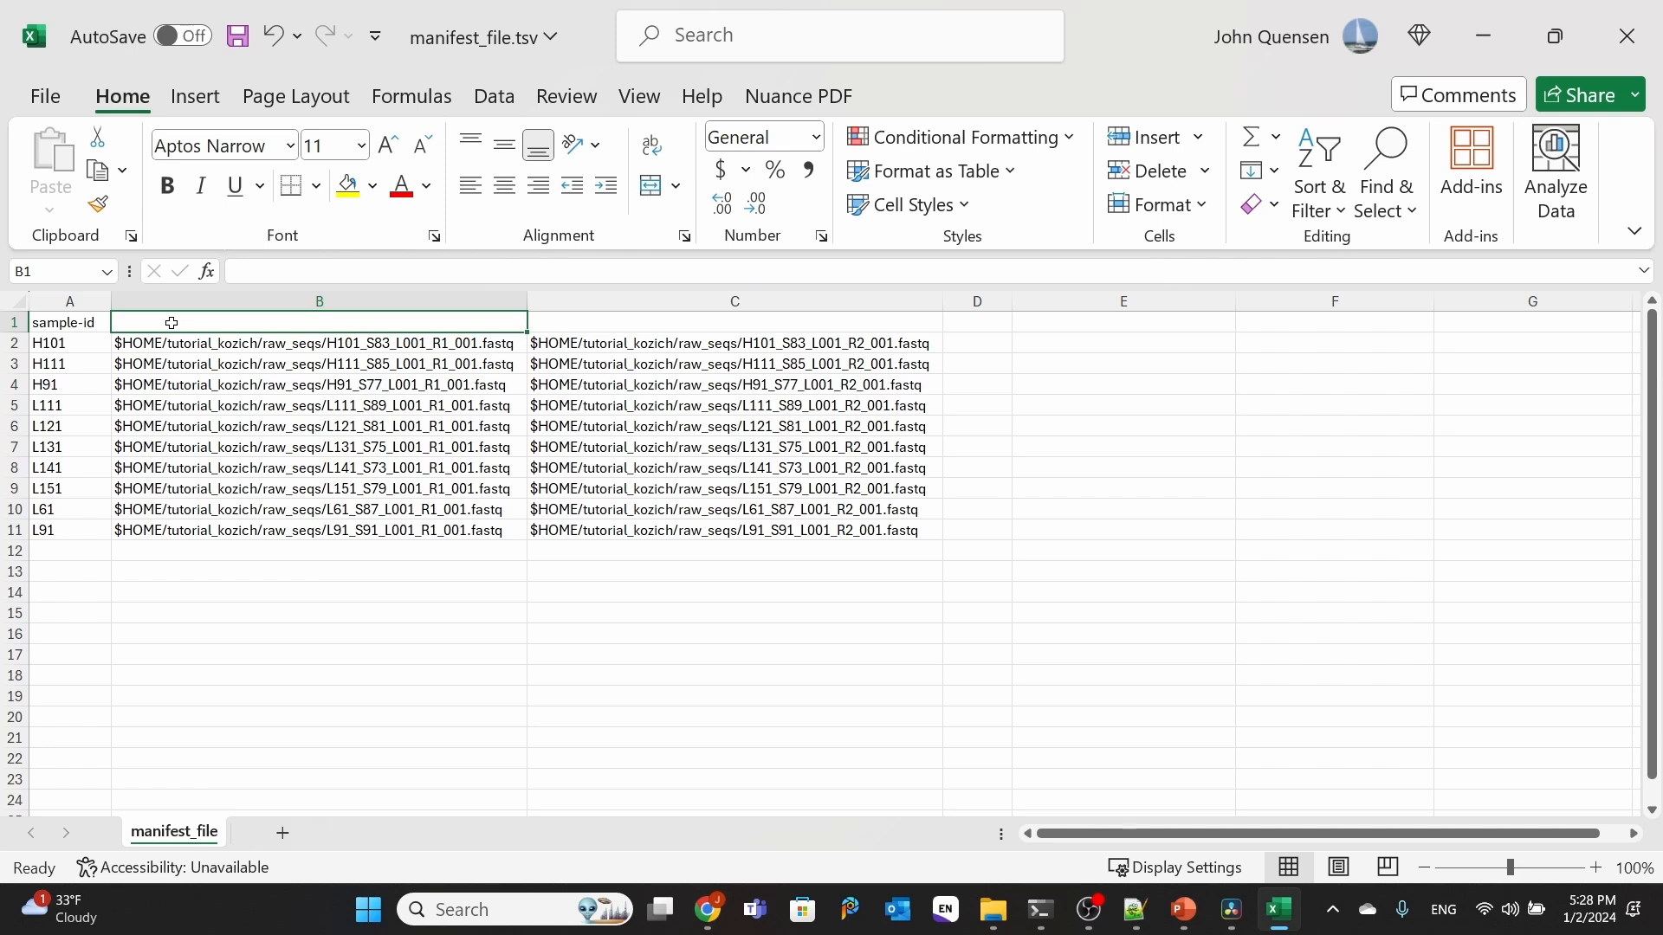
type("forward-absol")
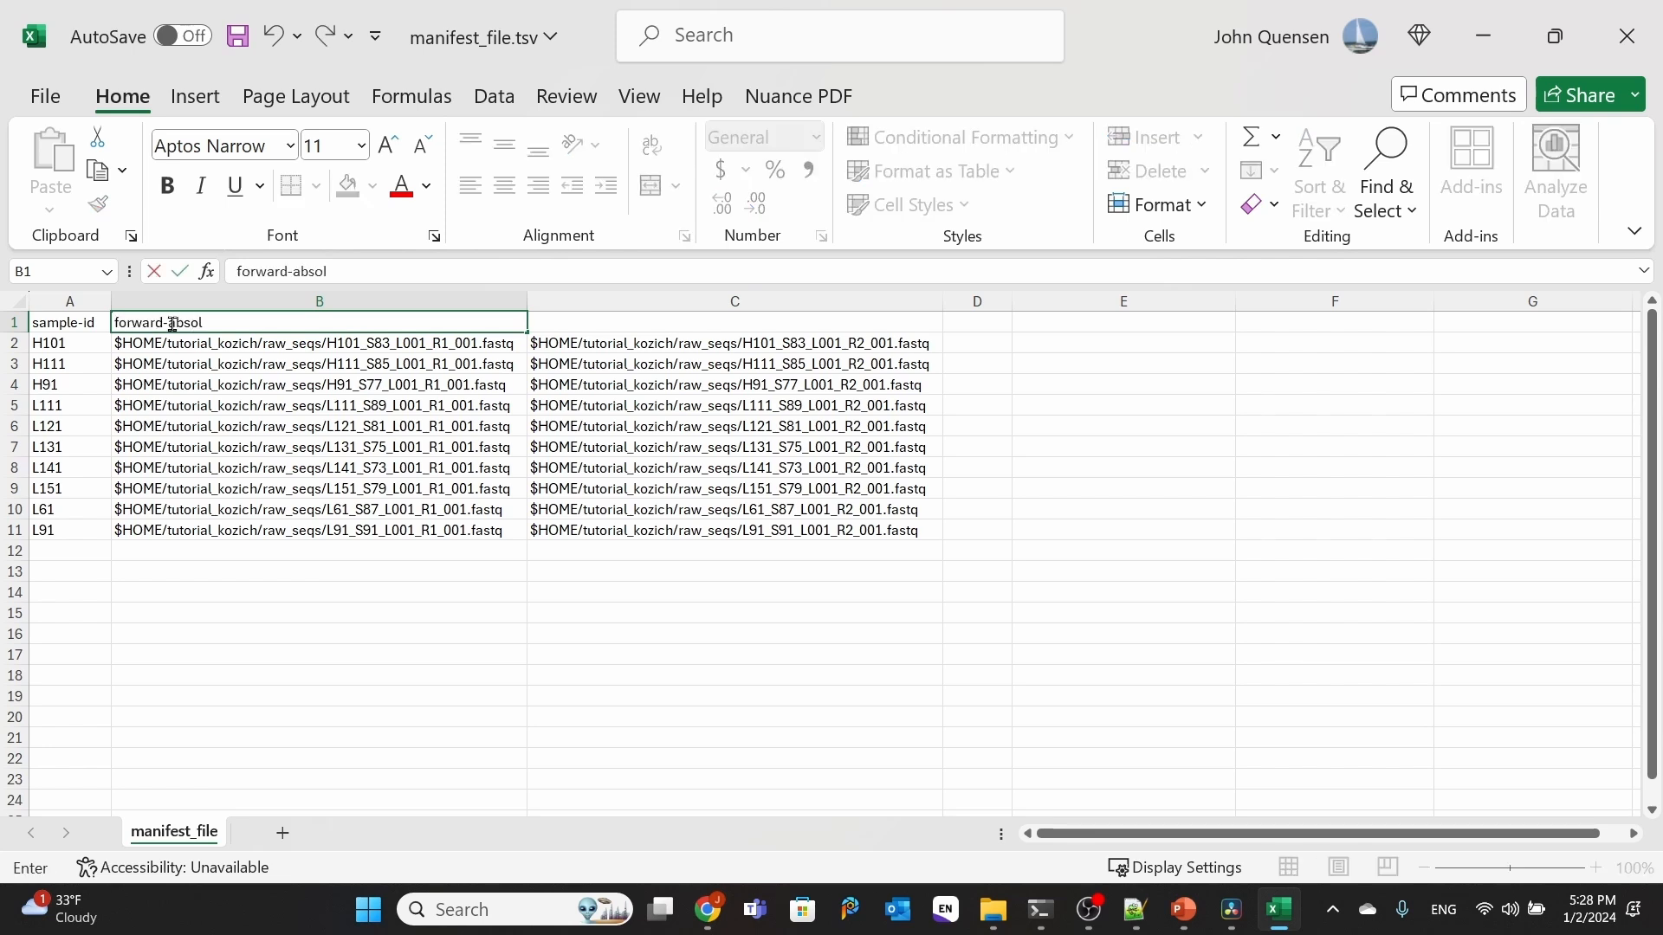
type("ute-fil")
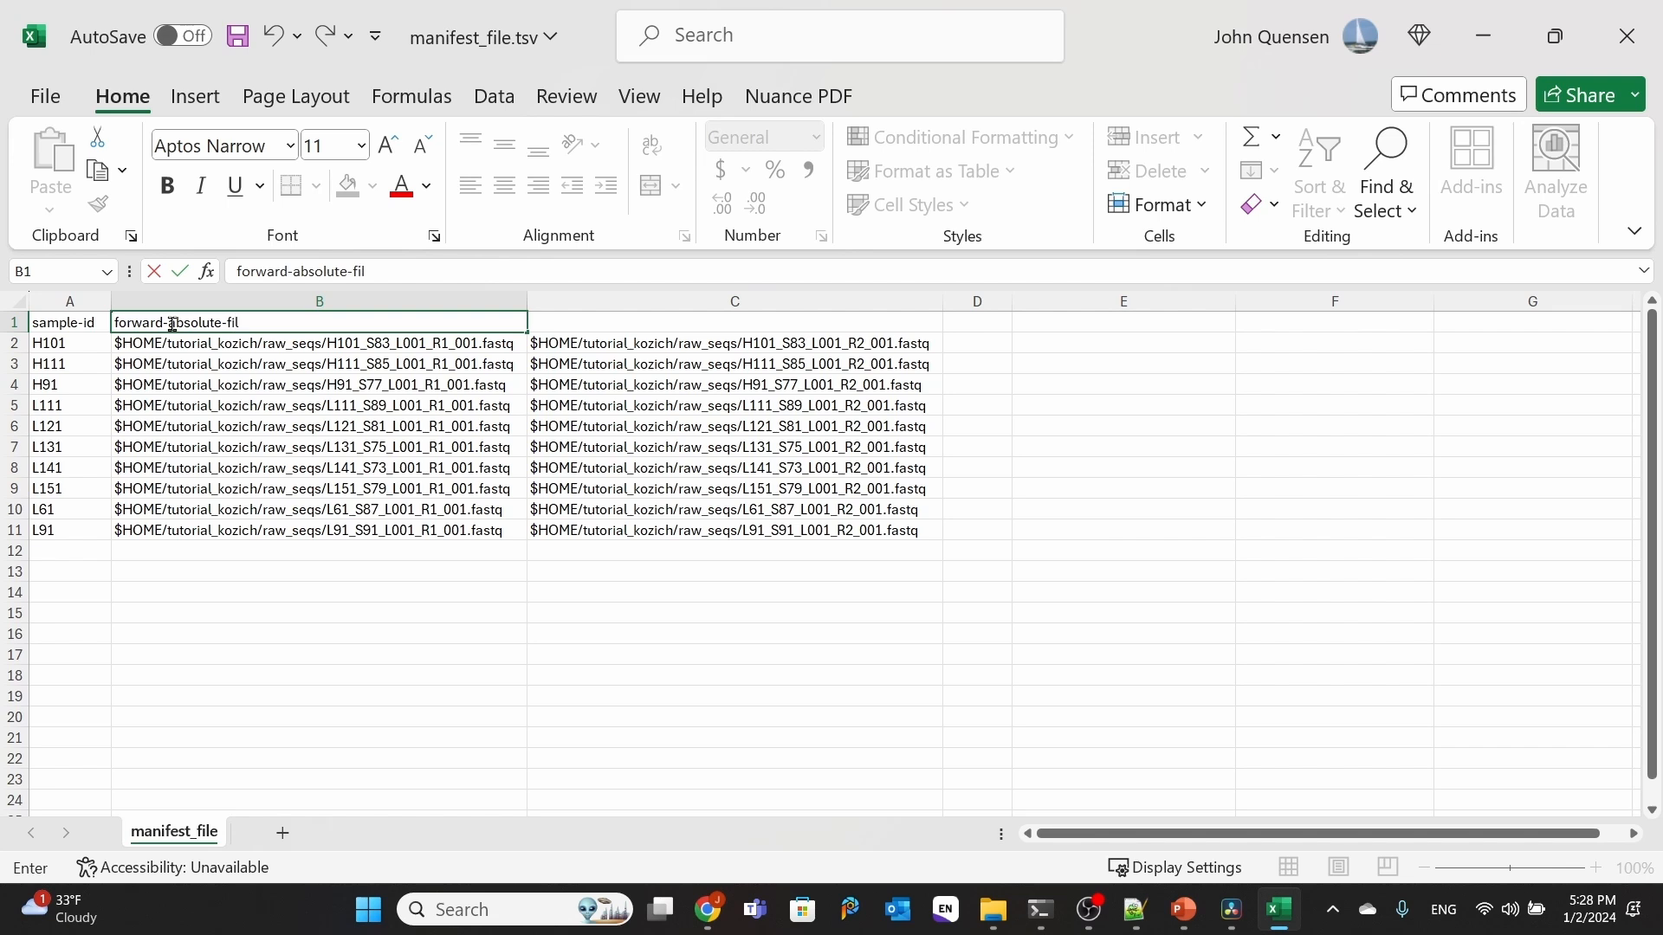
type("epath")
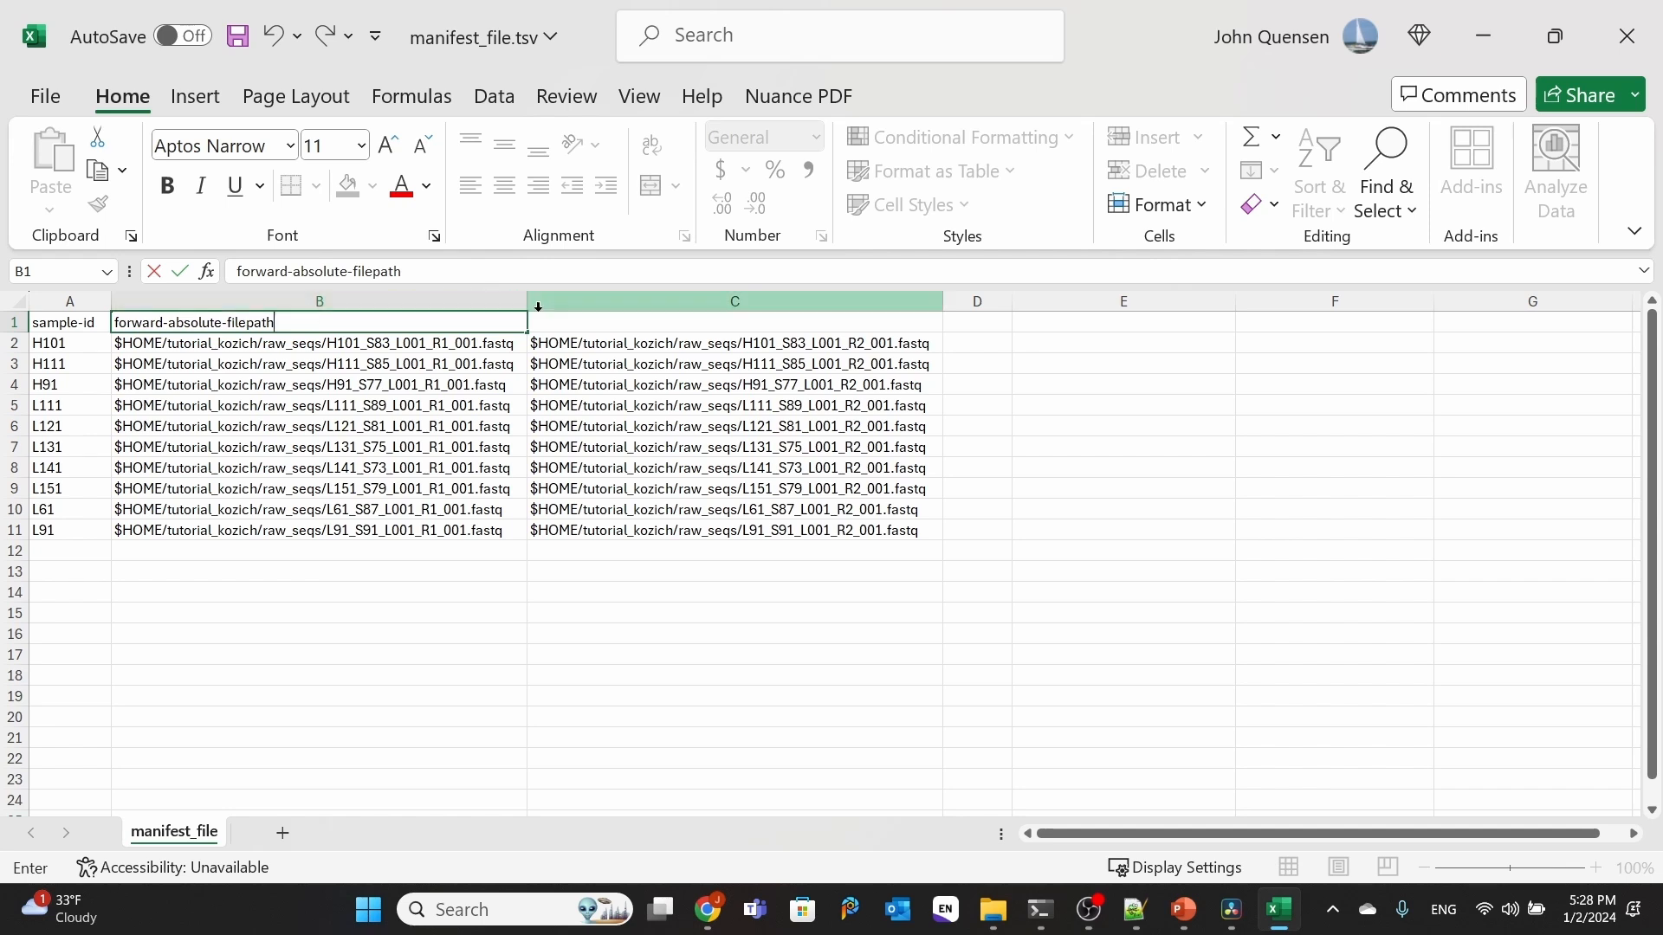
Step: Enter the header reverse-absolute-filepath in C1 and save manifest_file.tsv
left_click(568, 325)
type("reverse-")
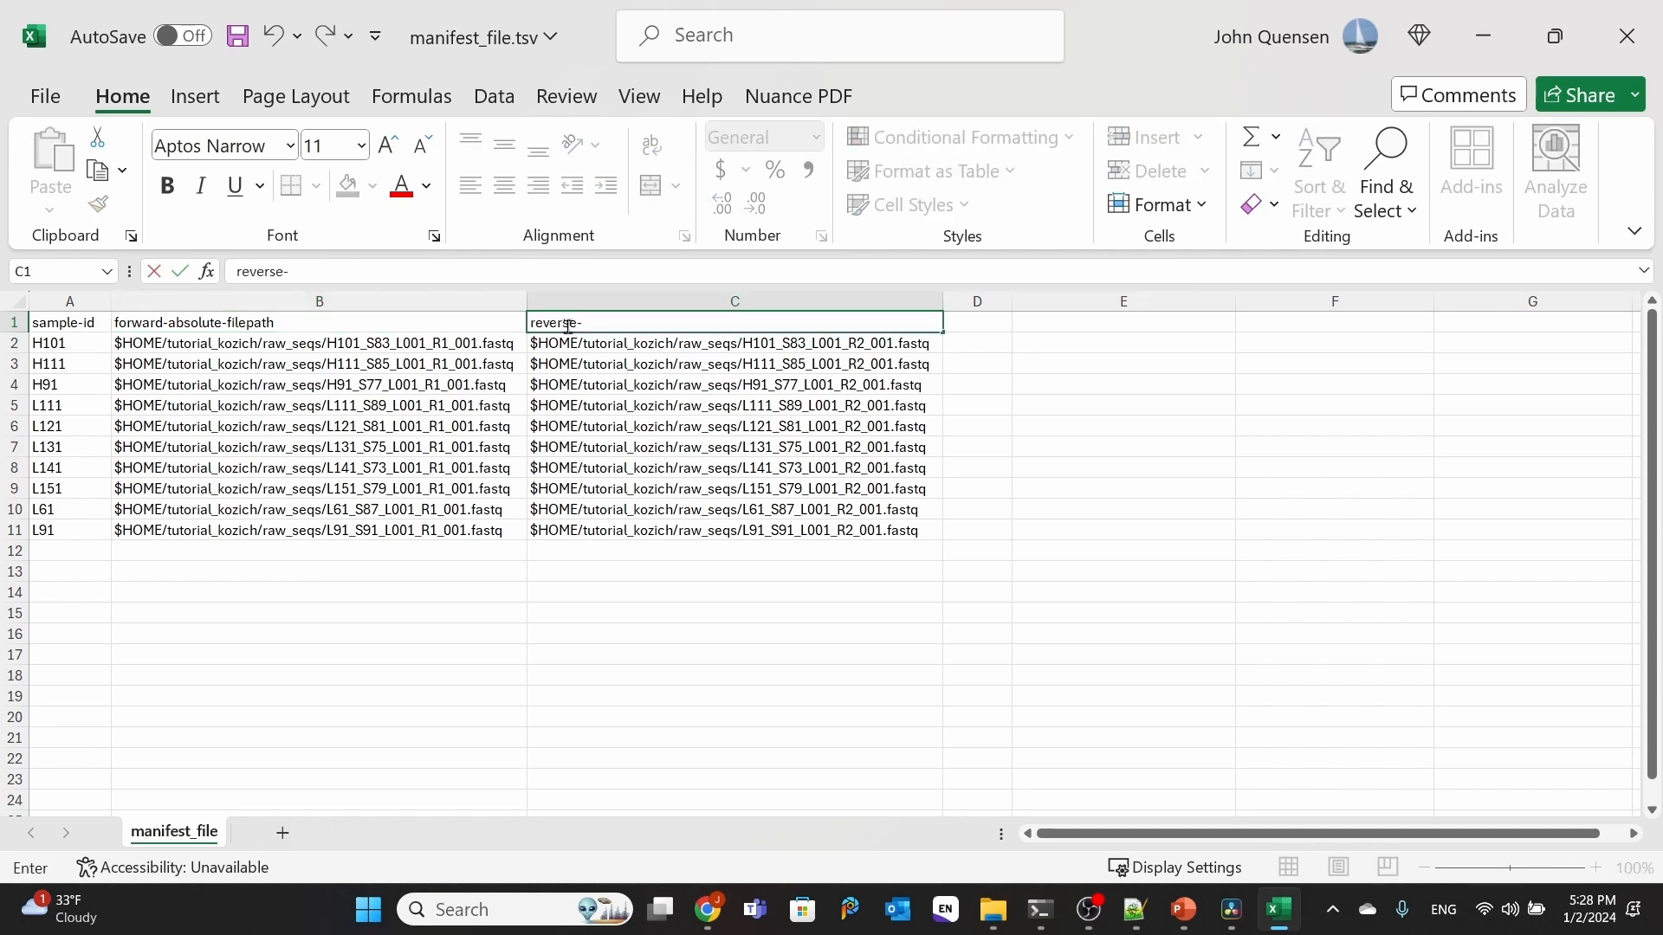
type("abs")
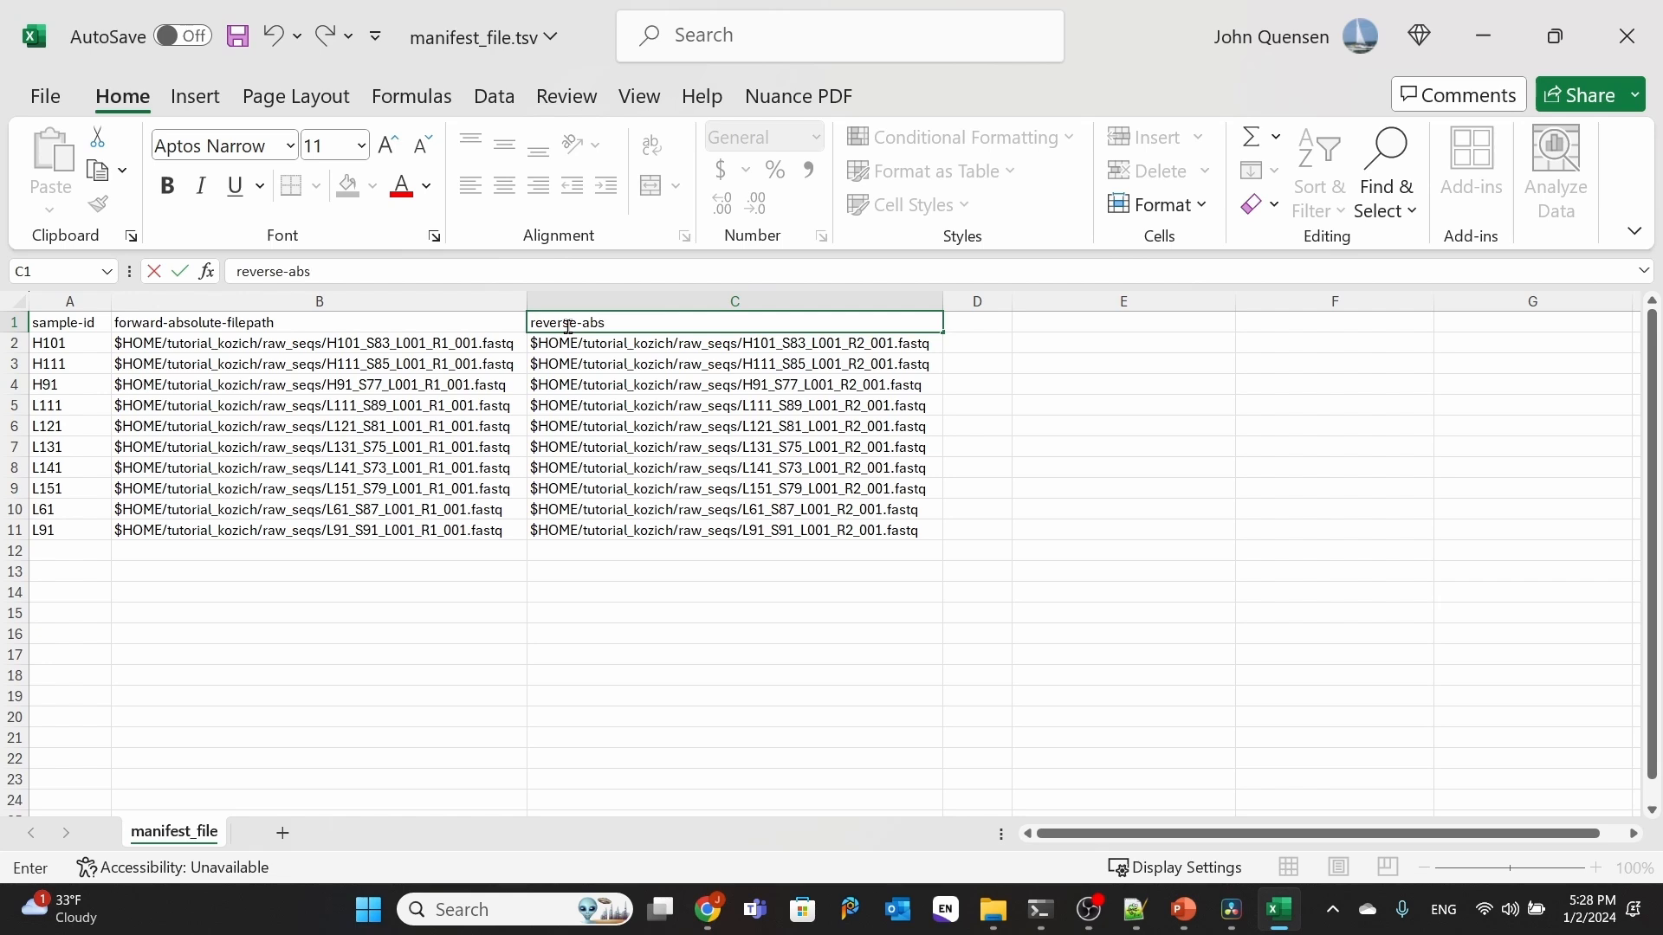
type("olute-filepath")
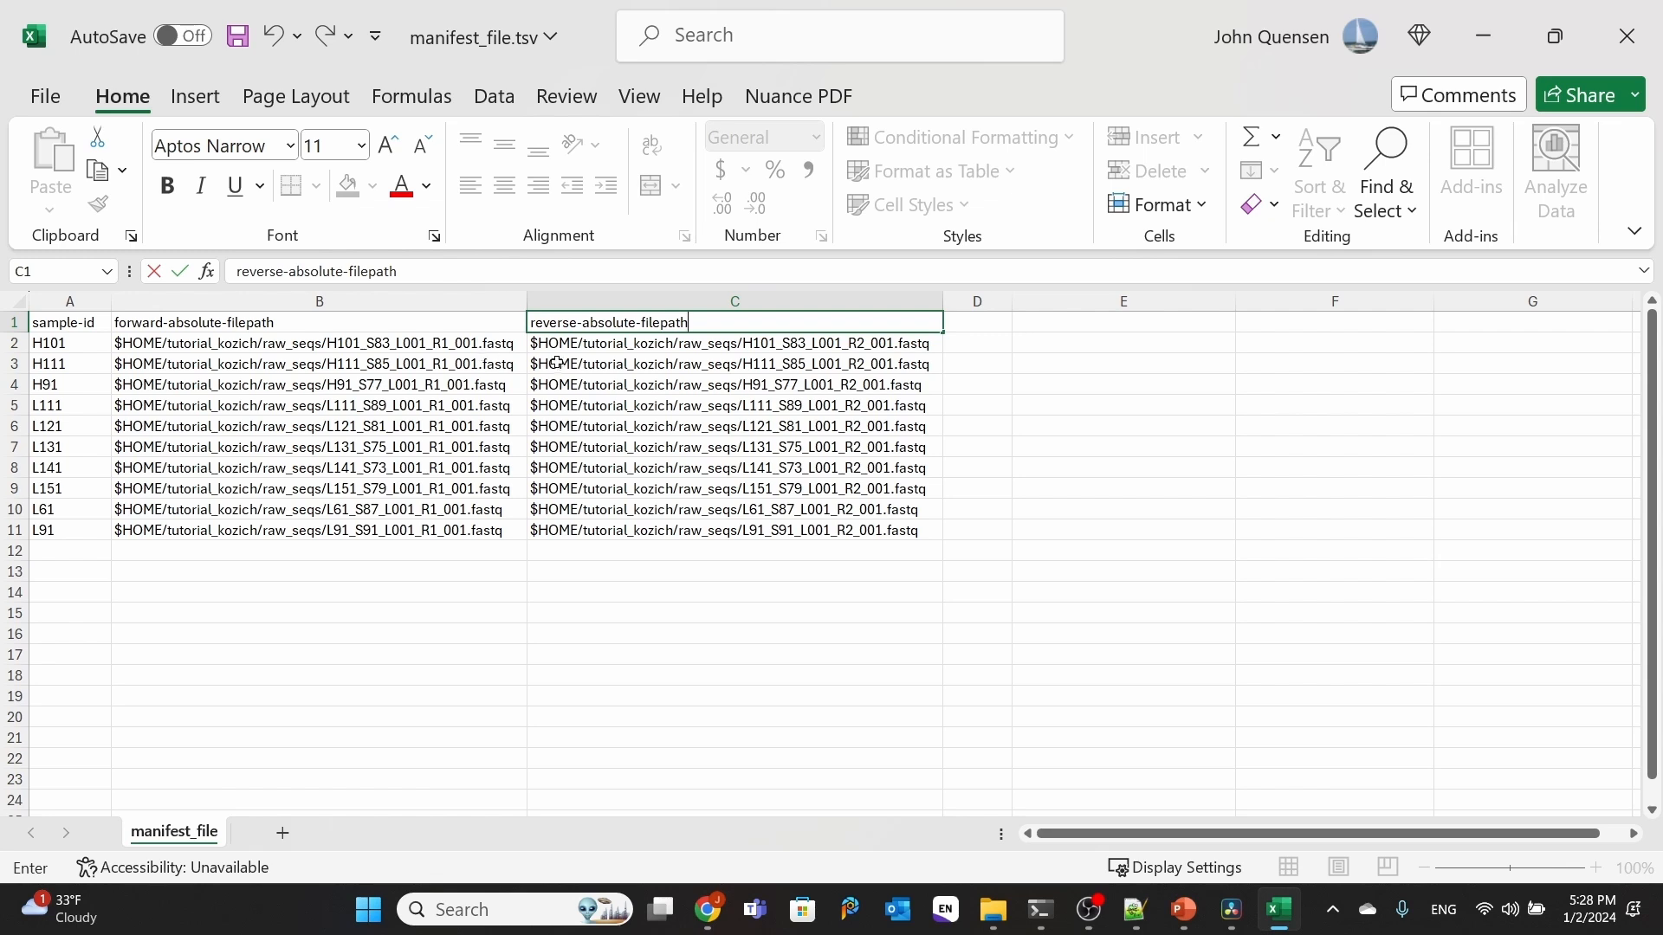
left_click(568, 655)
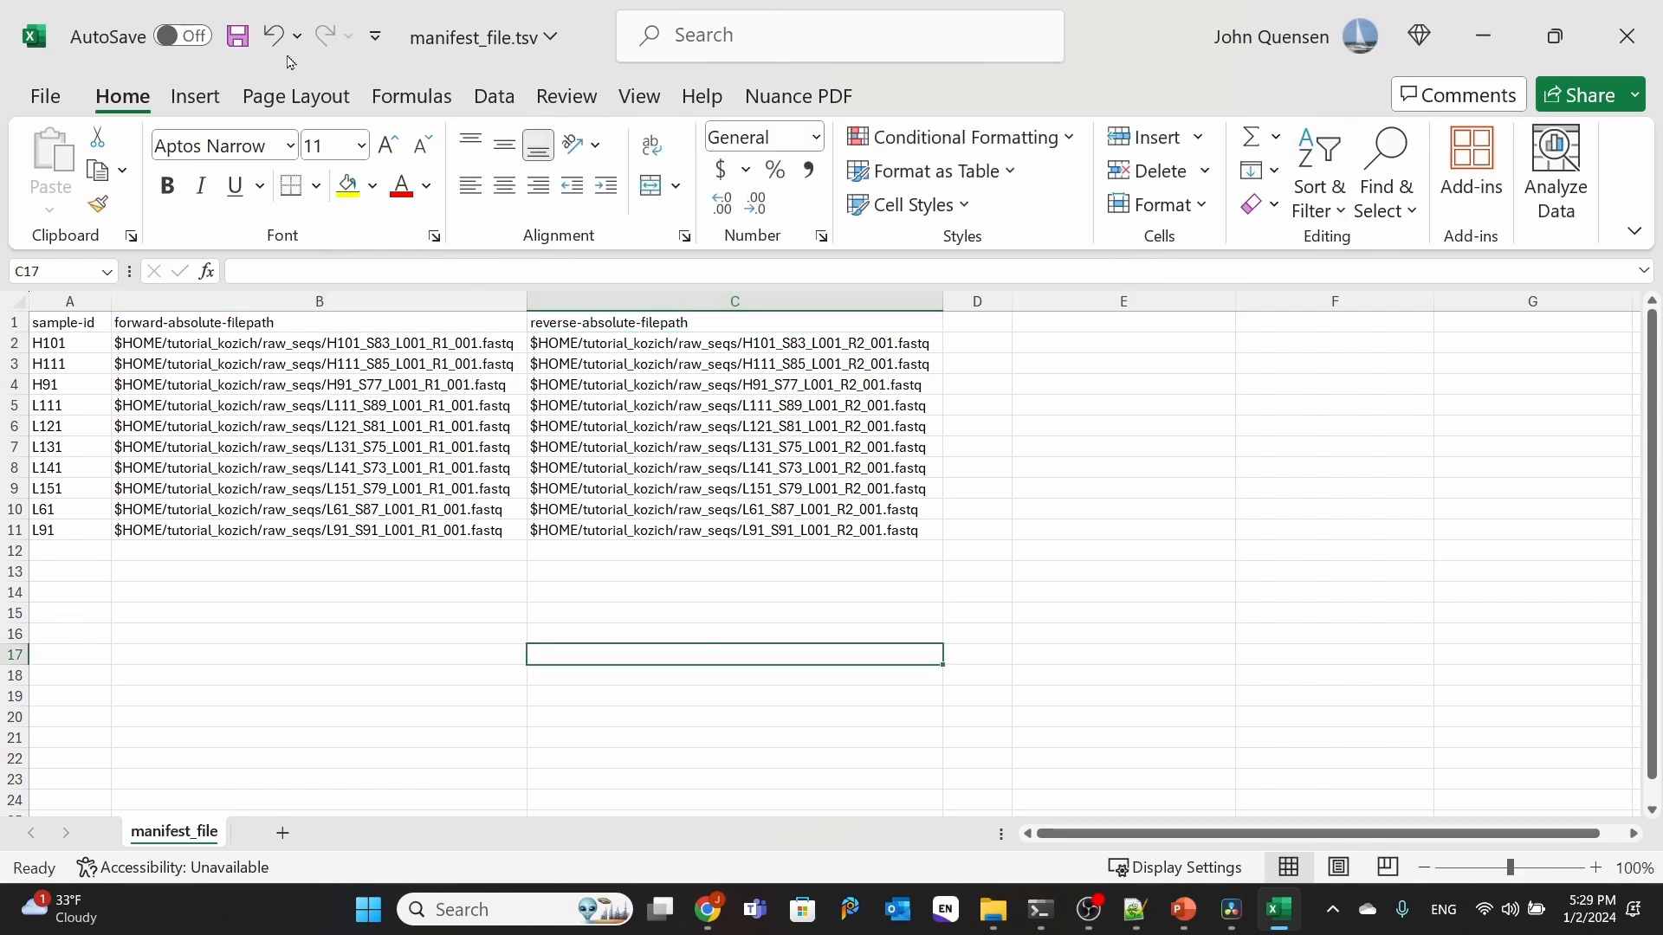
left_click(237, 38)
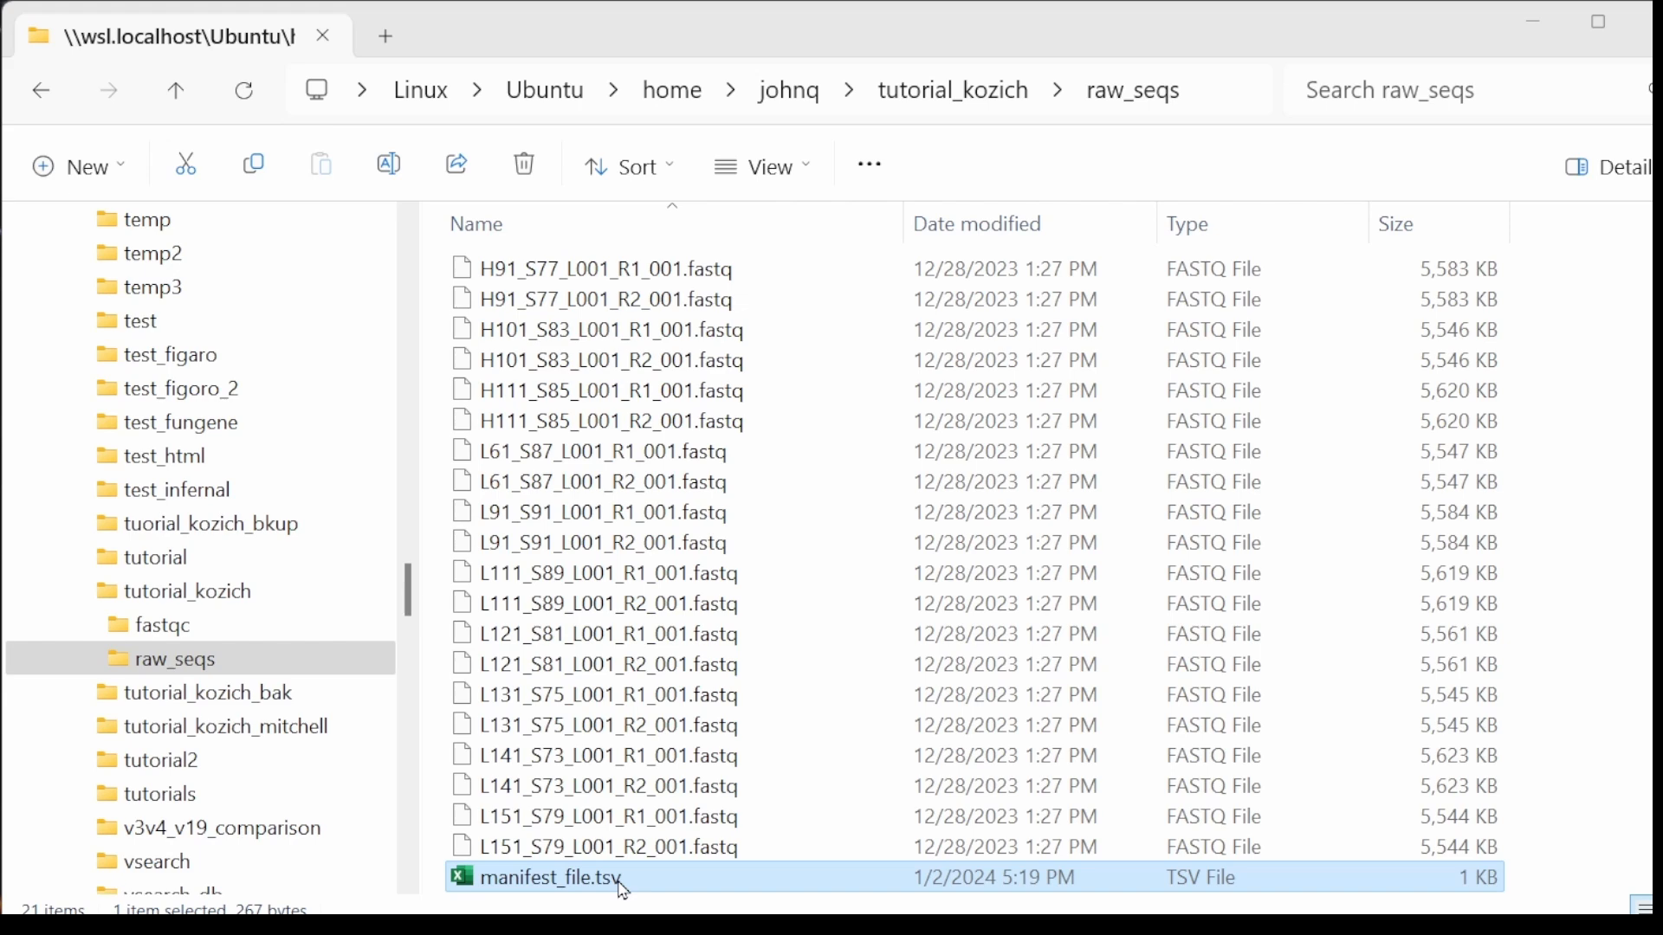
Step: Switch to File Explorer and open manifest_file.tsv from the raw_seqs folder in Notepad++
right_click(624, 889)
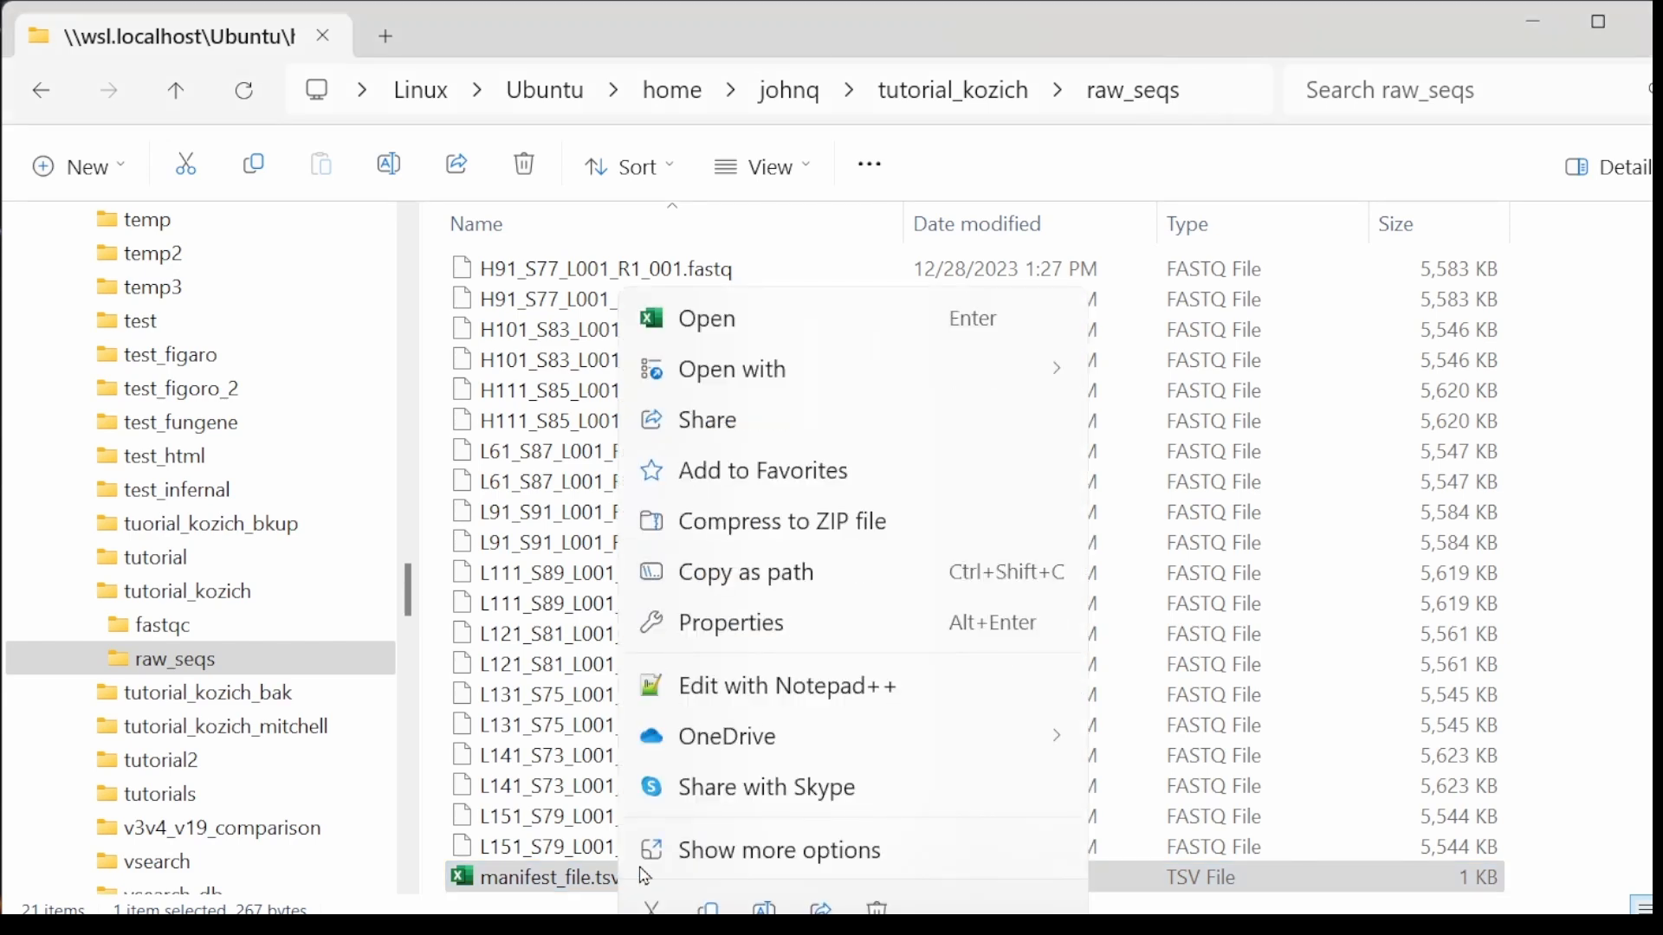
mouse_move(831, 375)
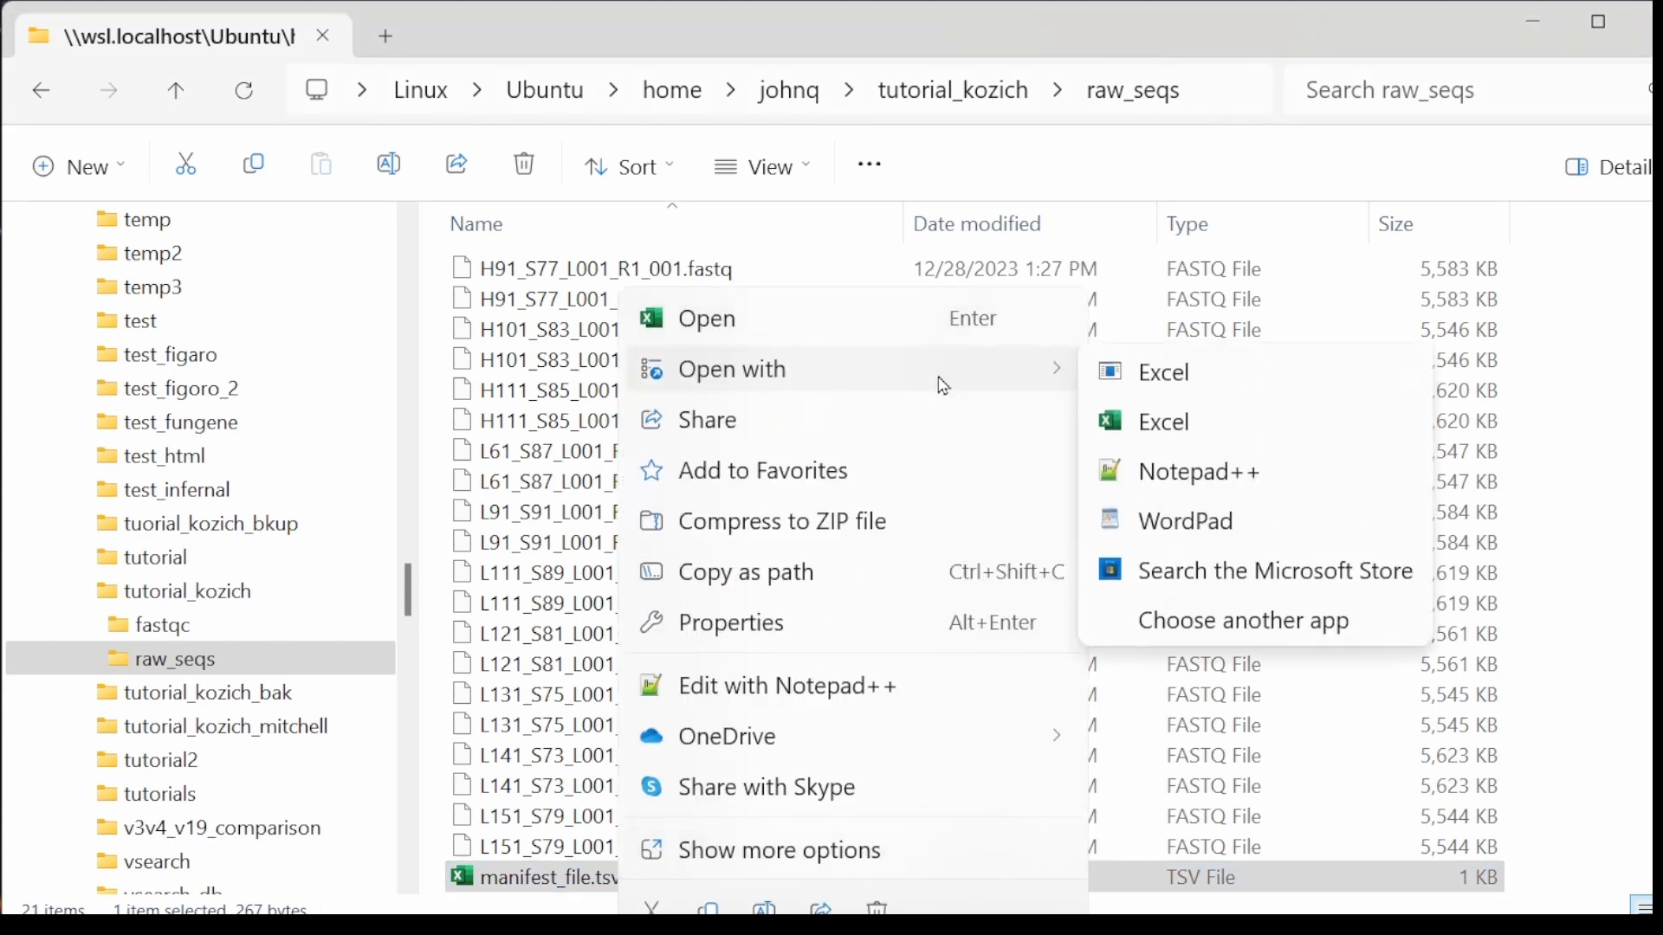
left_click(1152, 475)
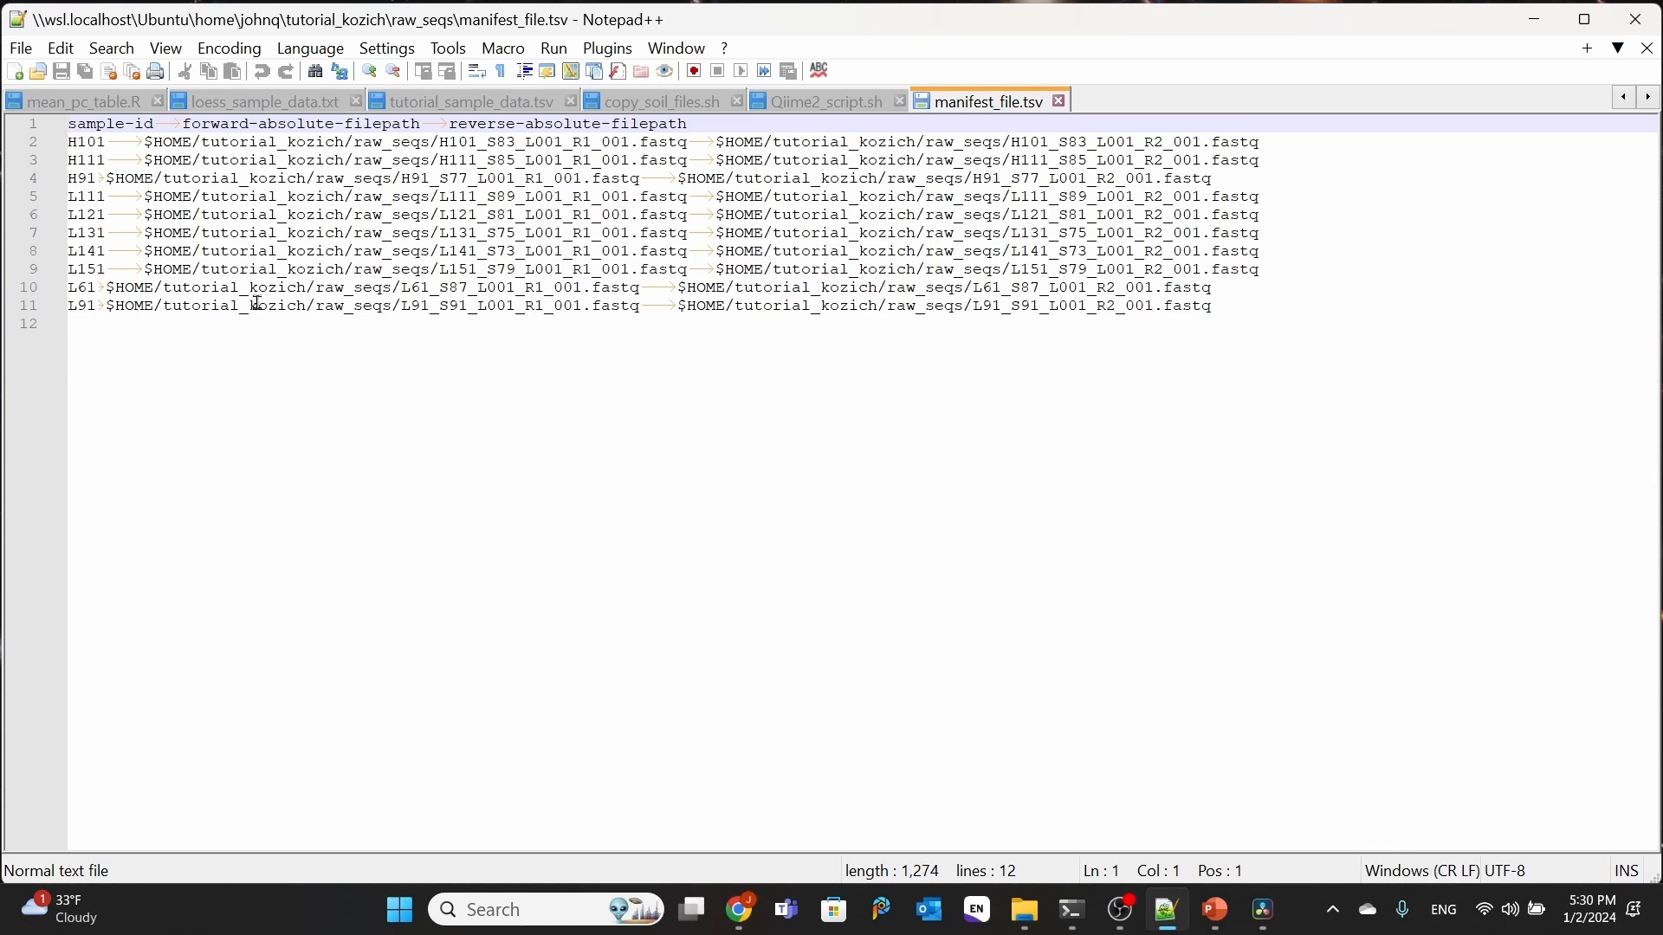
Step: Convert the line endings of manifest_file.tsv to Unix (LF)
left_click(62, 49)
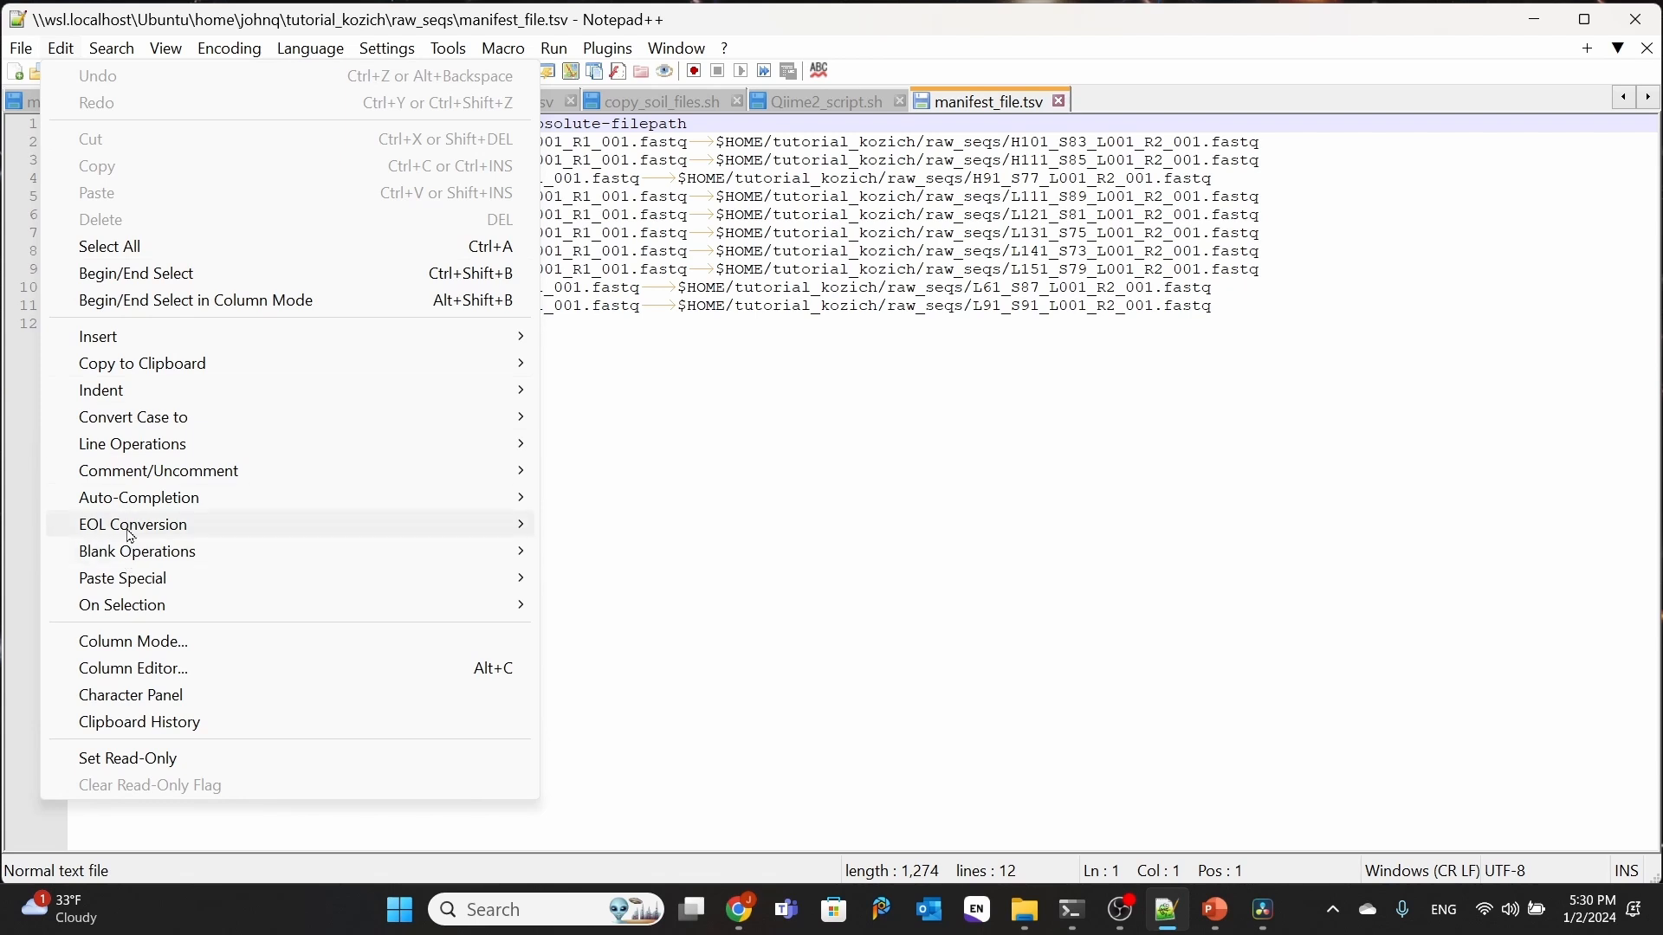
mouse_move(133, 534)
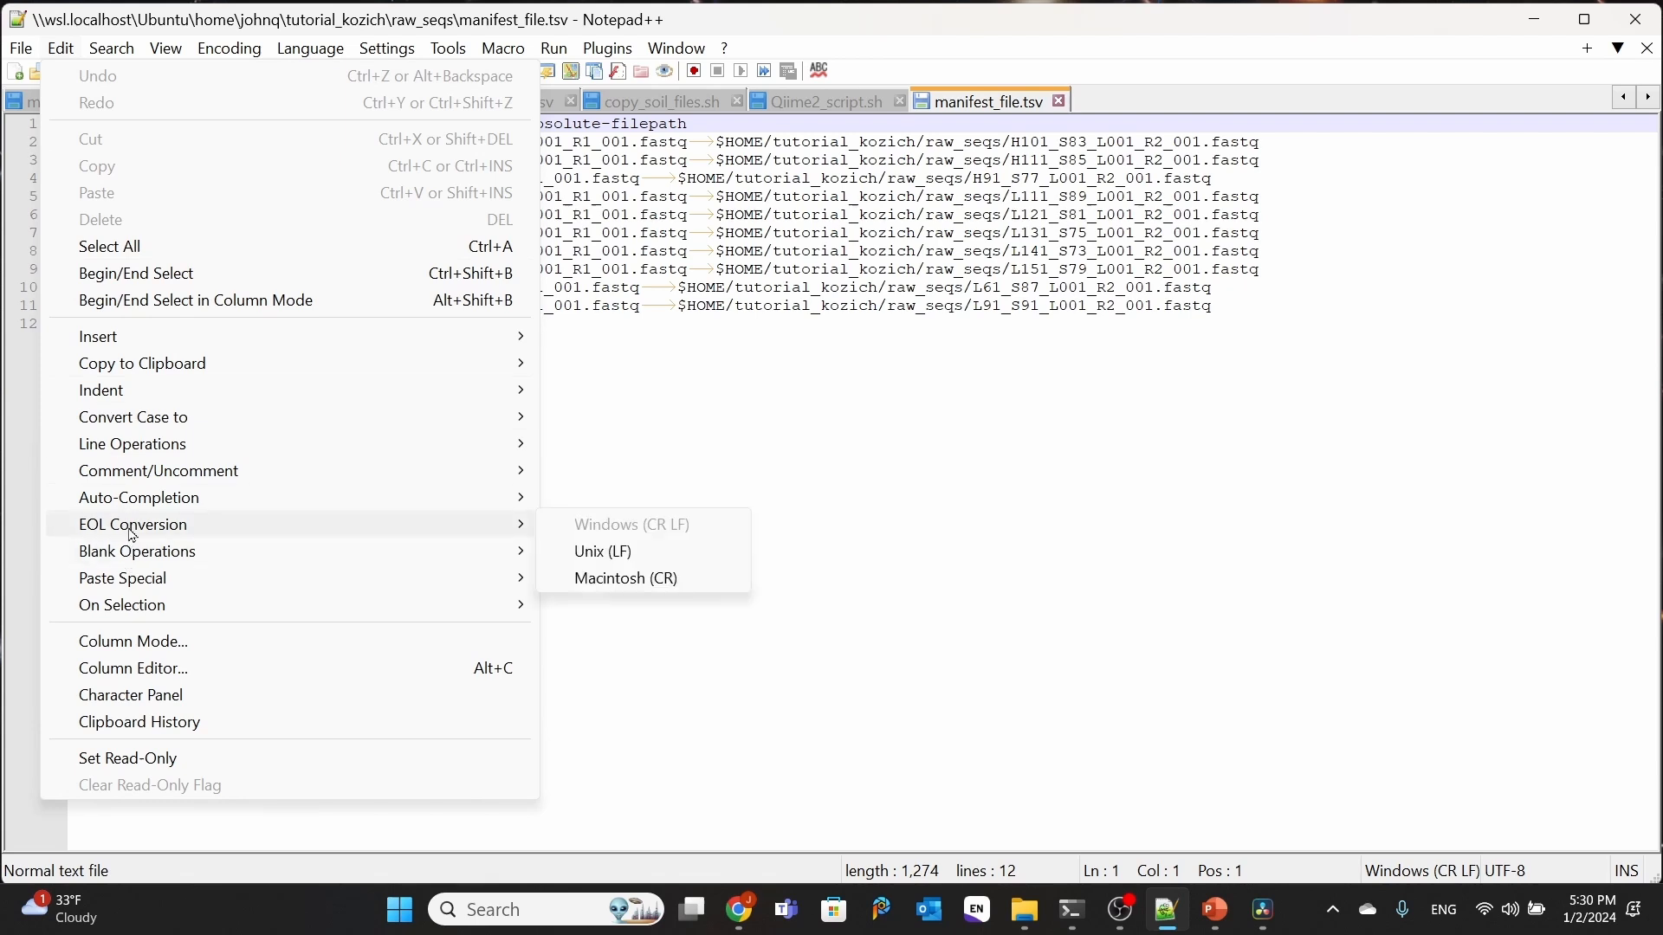
left_click(663, 555)
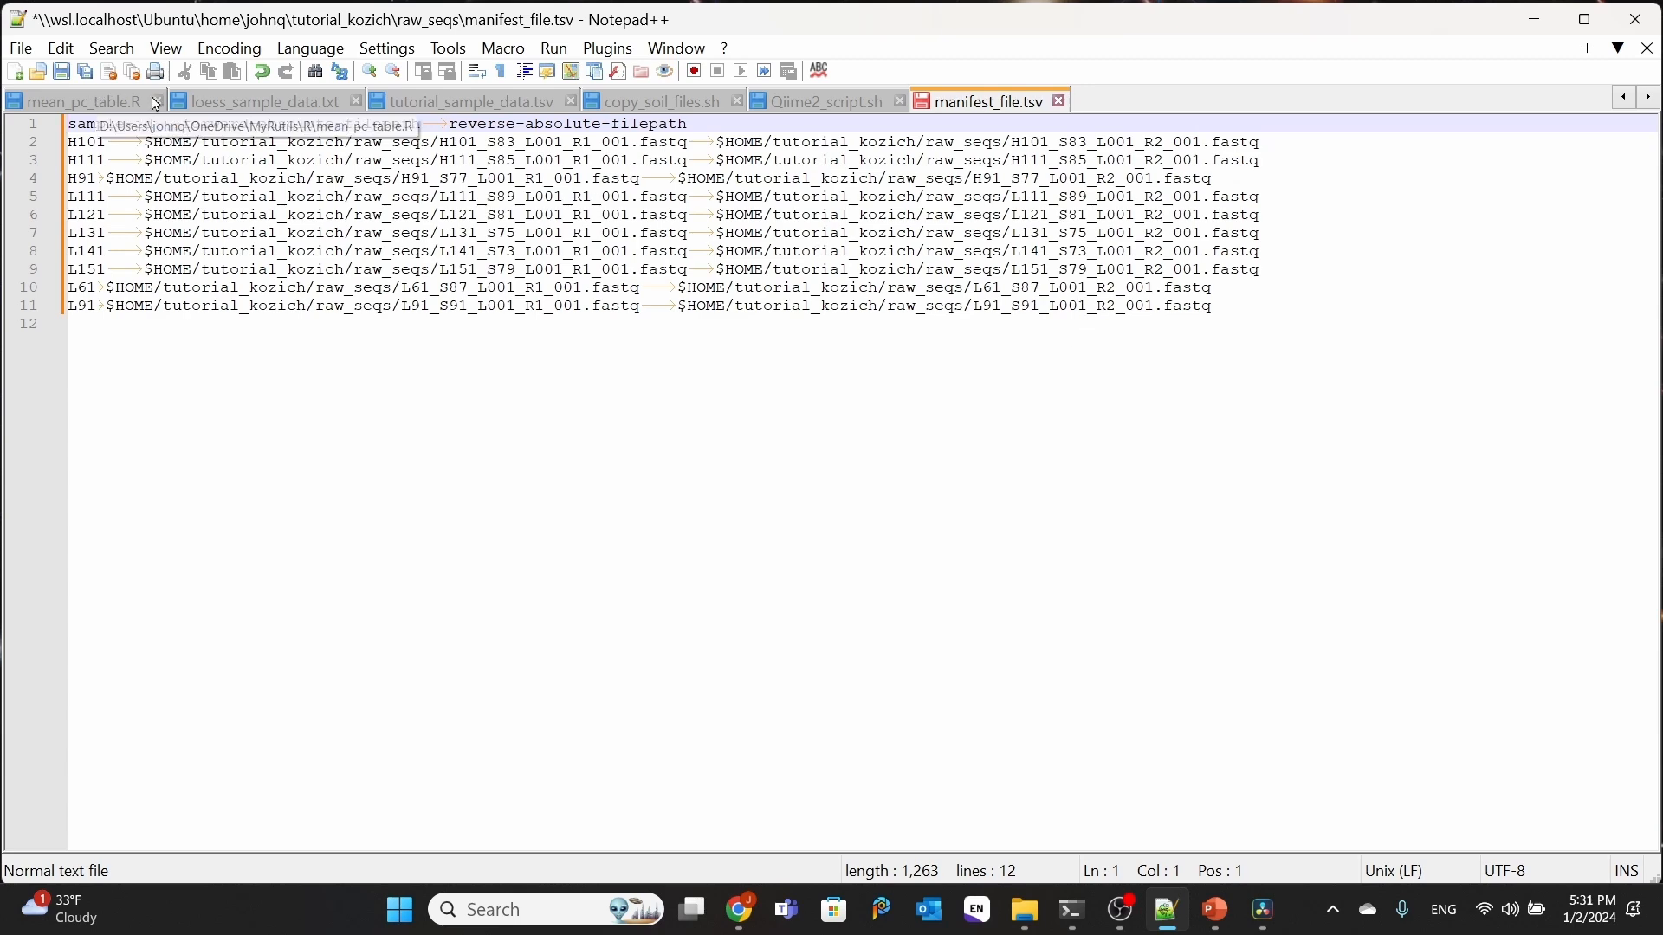
Step: Convert the line endings of manifest_file.tsv back to Windows (CR LF) and close the file without saving
left_click(61, 48)
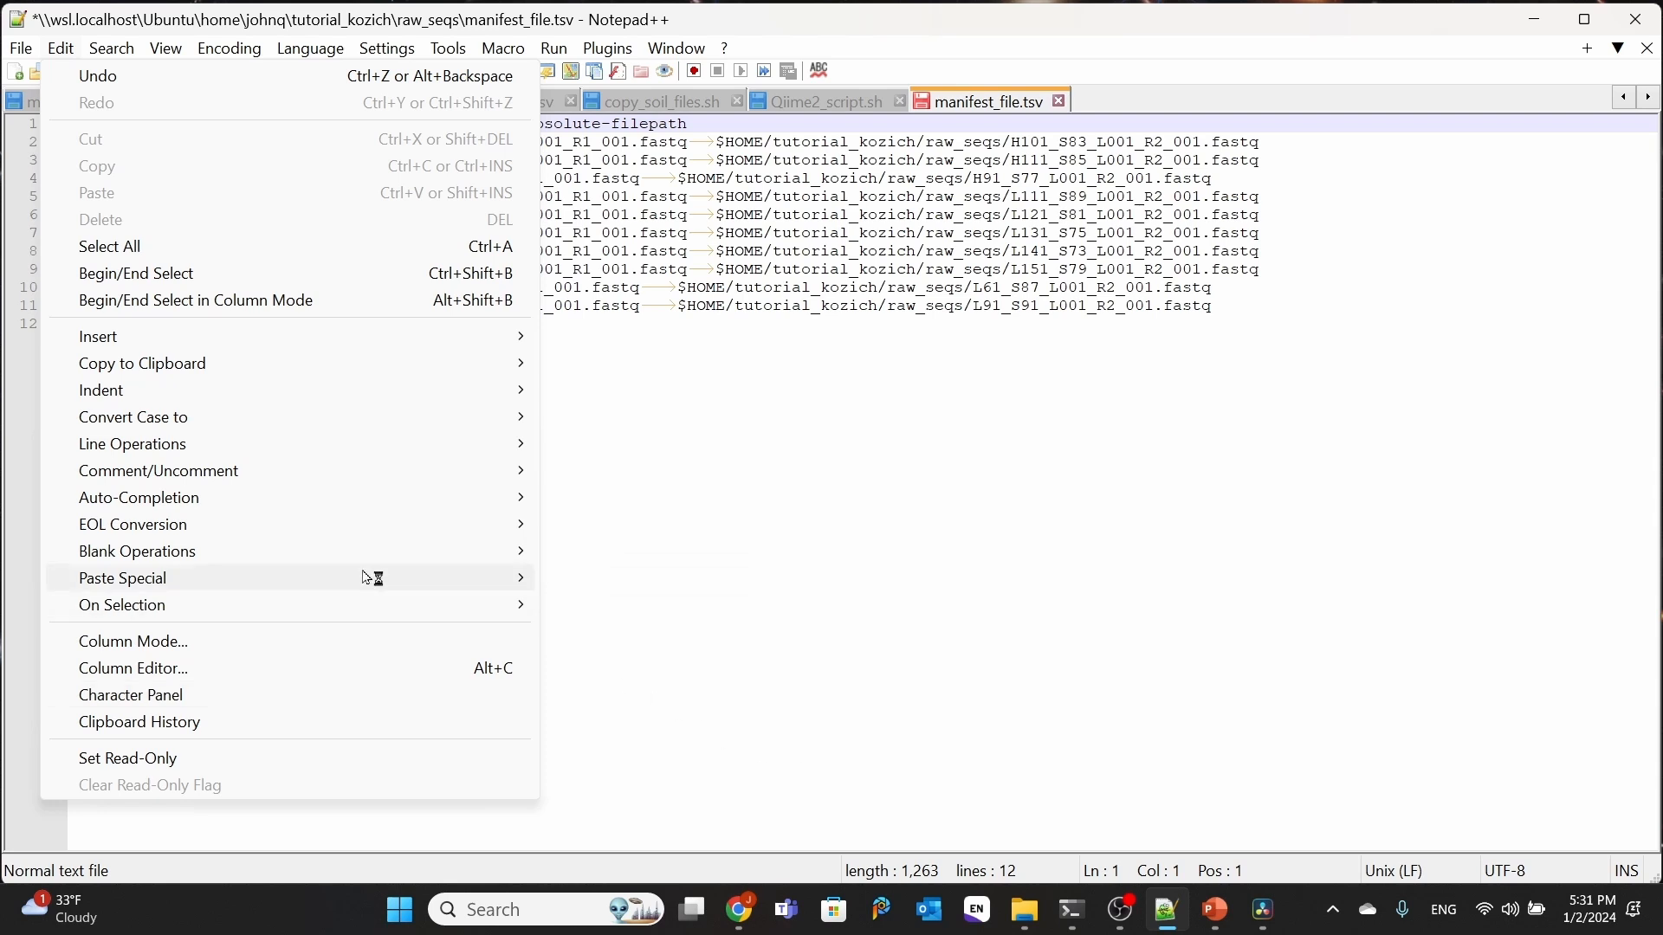
mouse_move(208, 528)
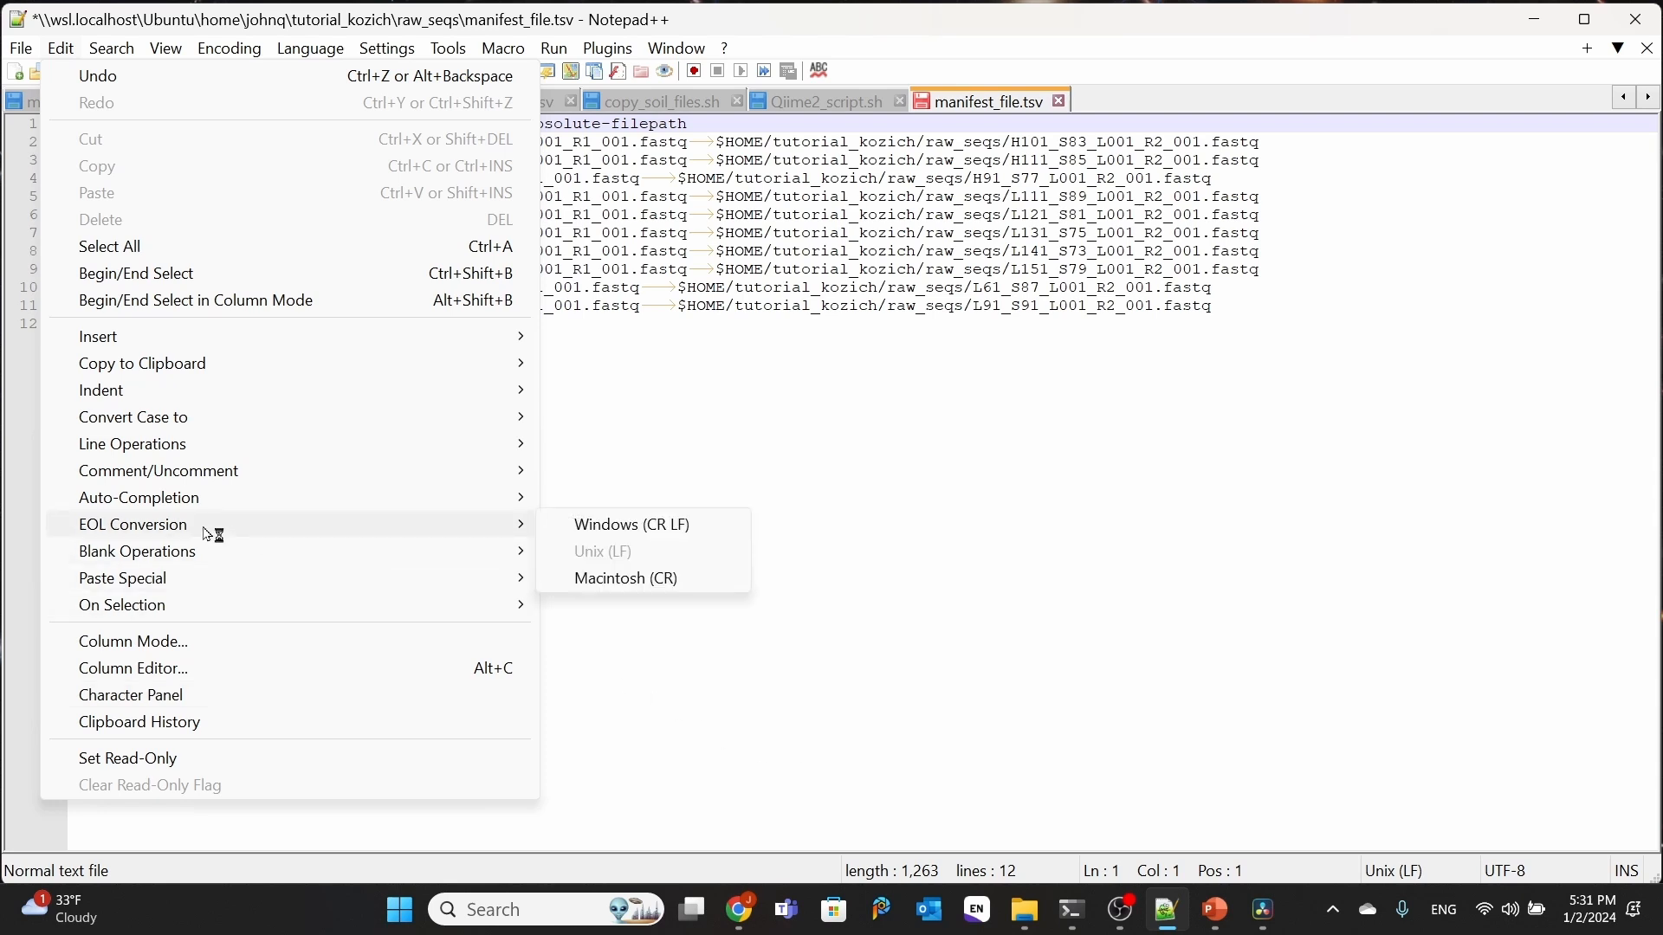
left_click(620, 526)
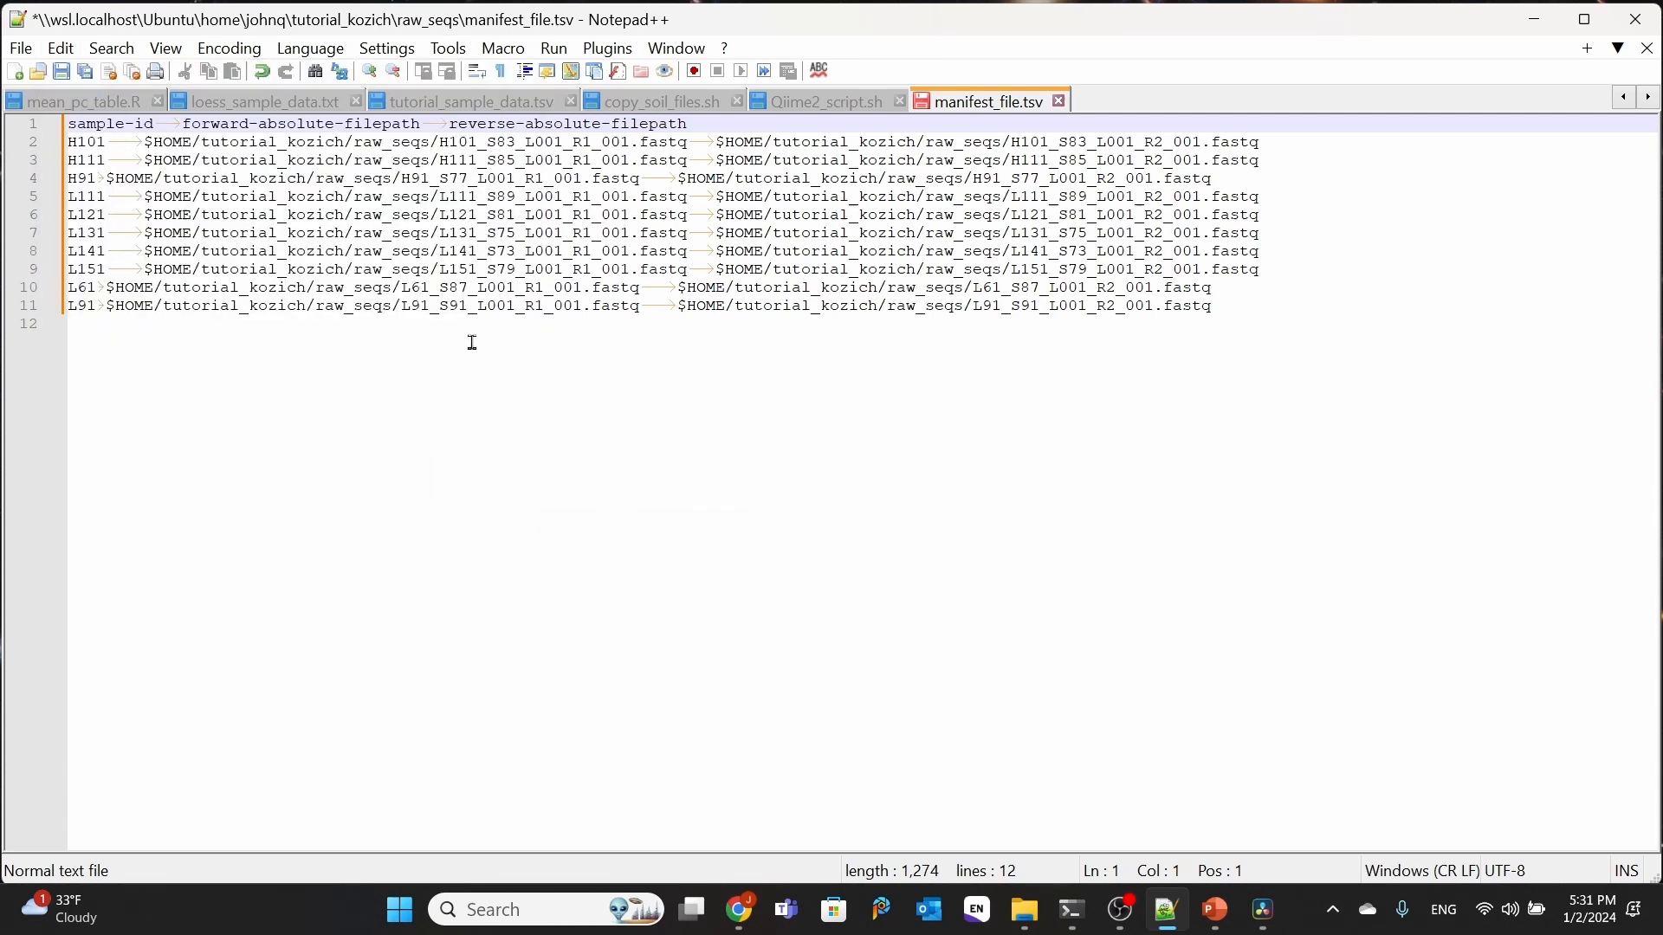
left_click(1060, 101)
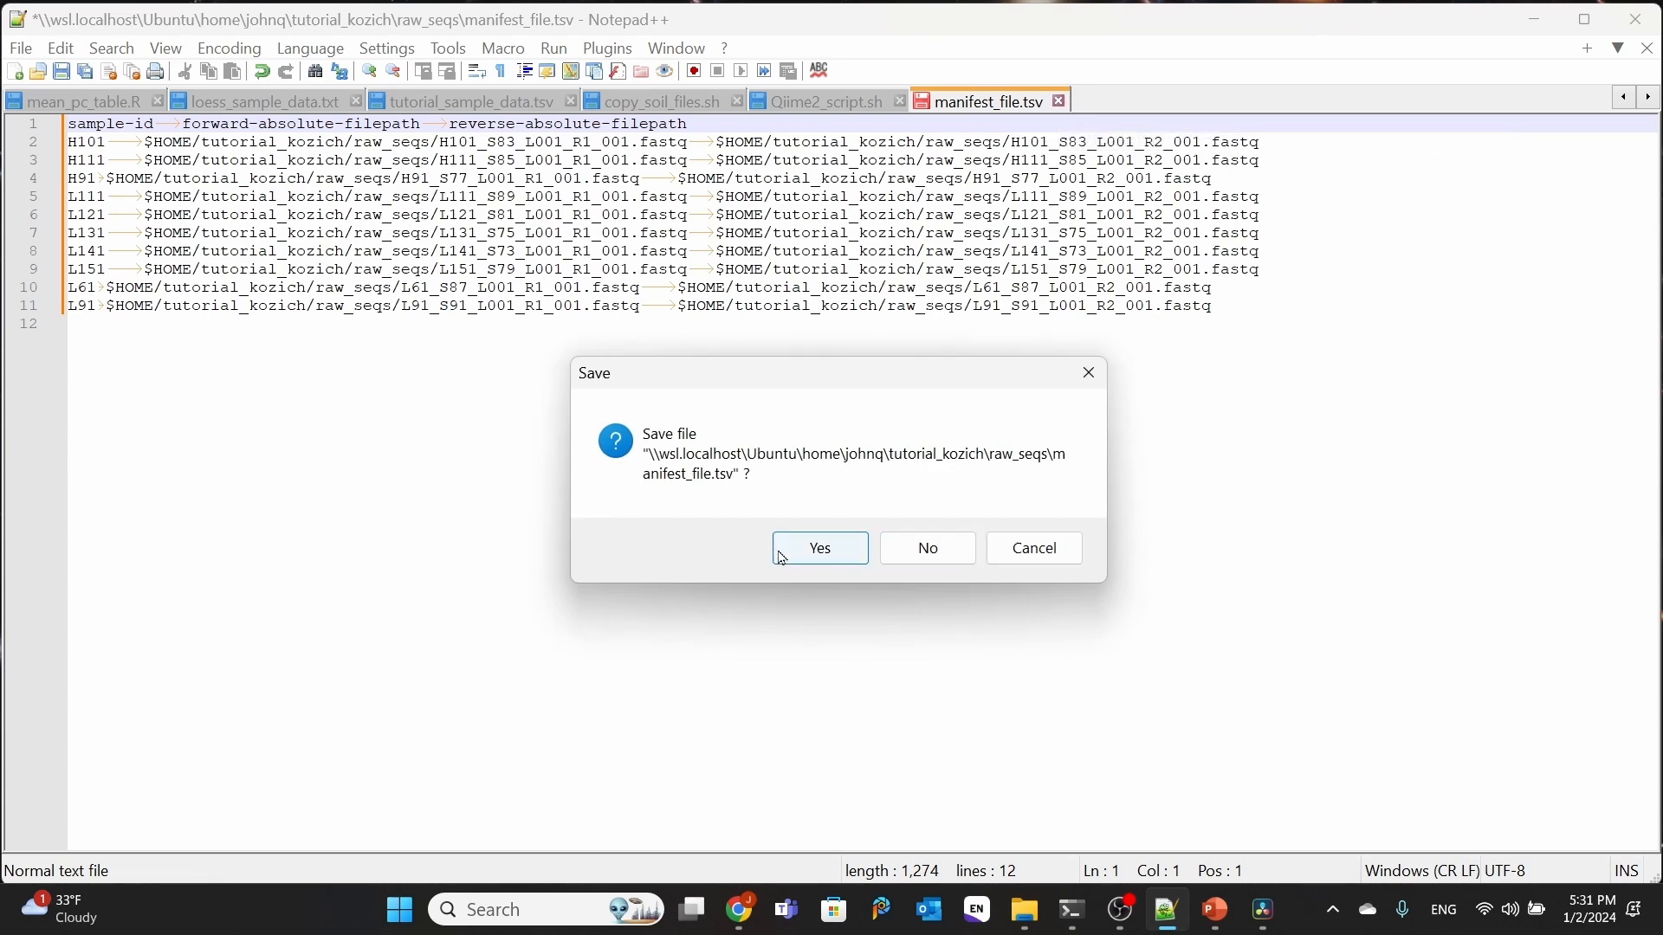
left_click(917, 551)
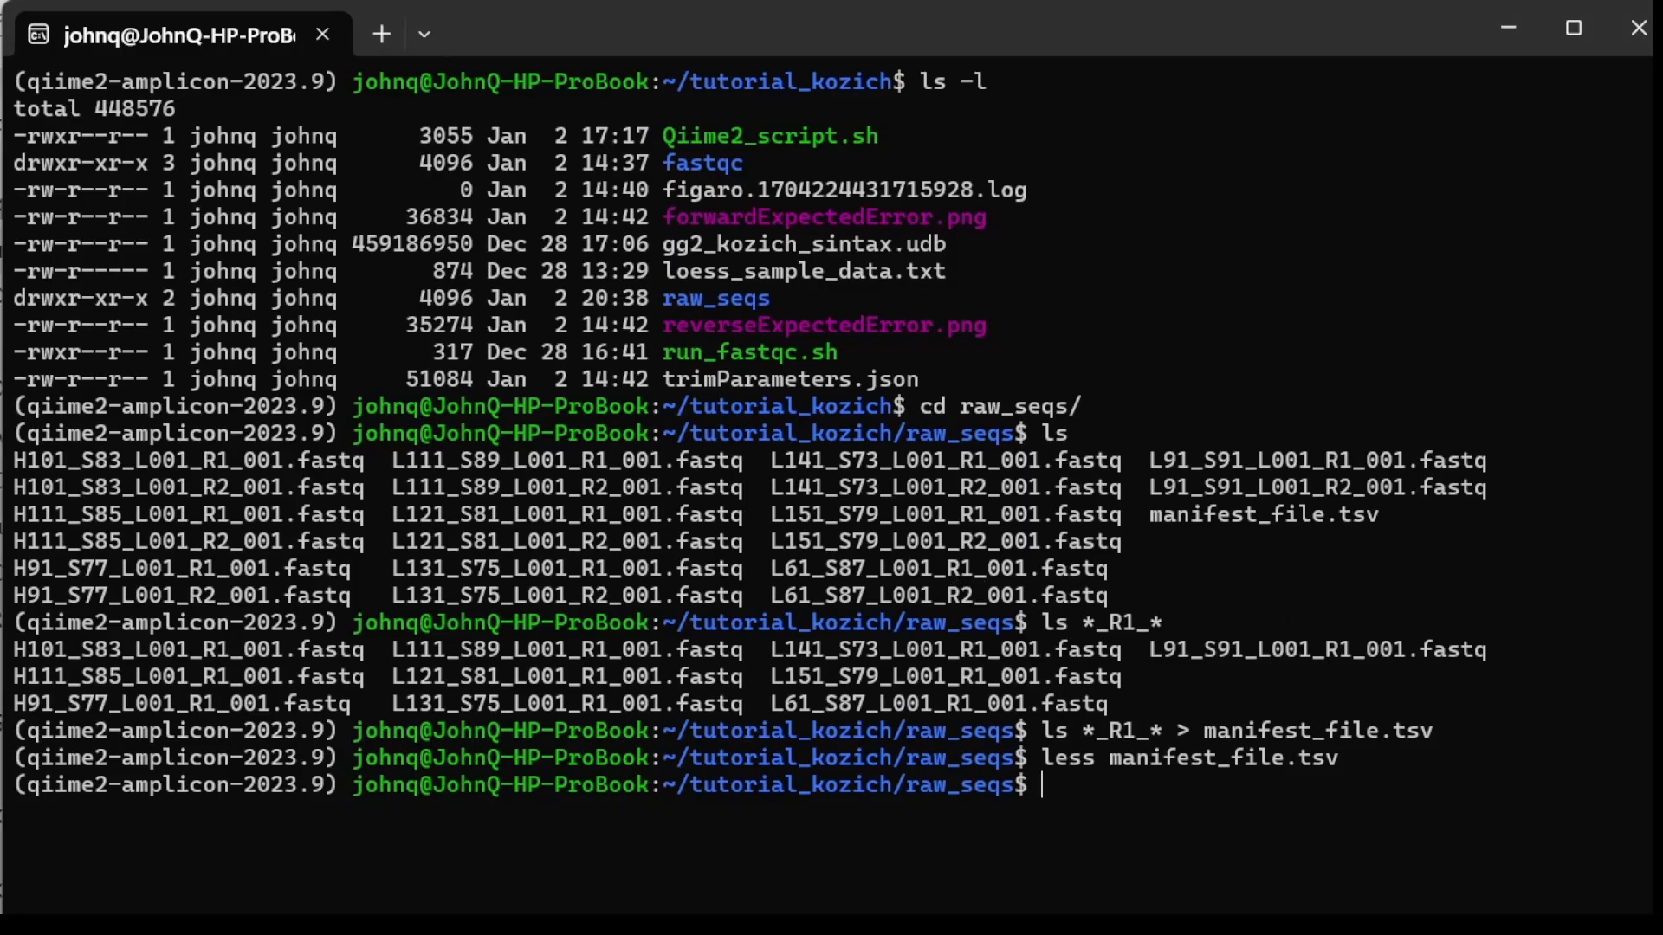
Step: In the Ubuntu terminal, strip the carriage returns from manifest_file.tsv in place by running sed -i 's/\r//' on it
type("sed -i 's/\\r//")
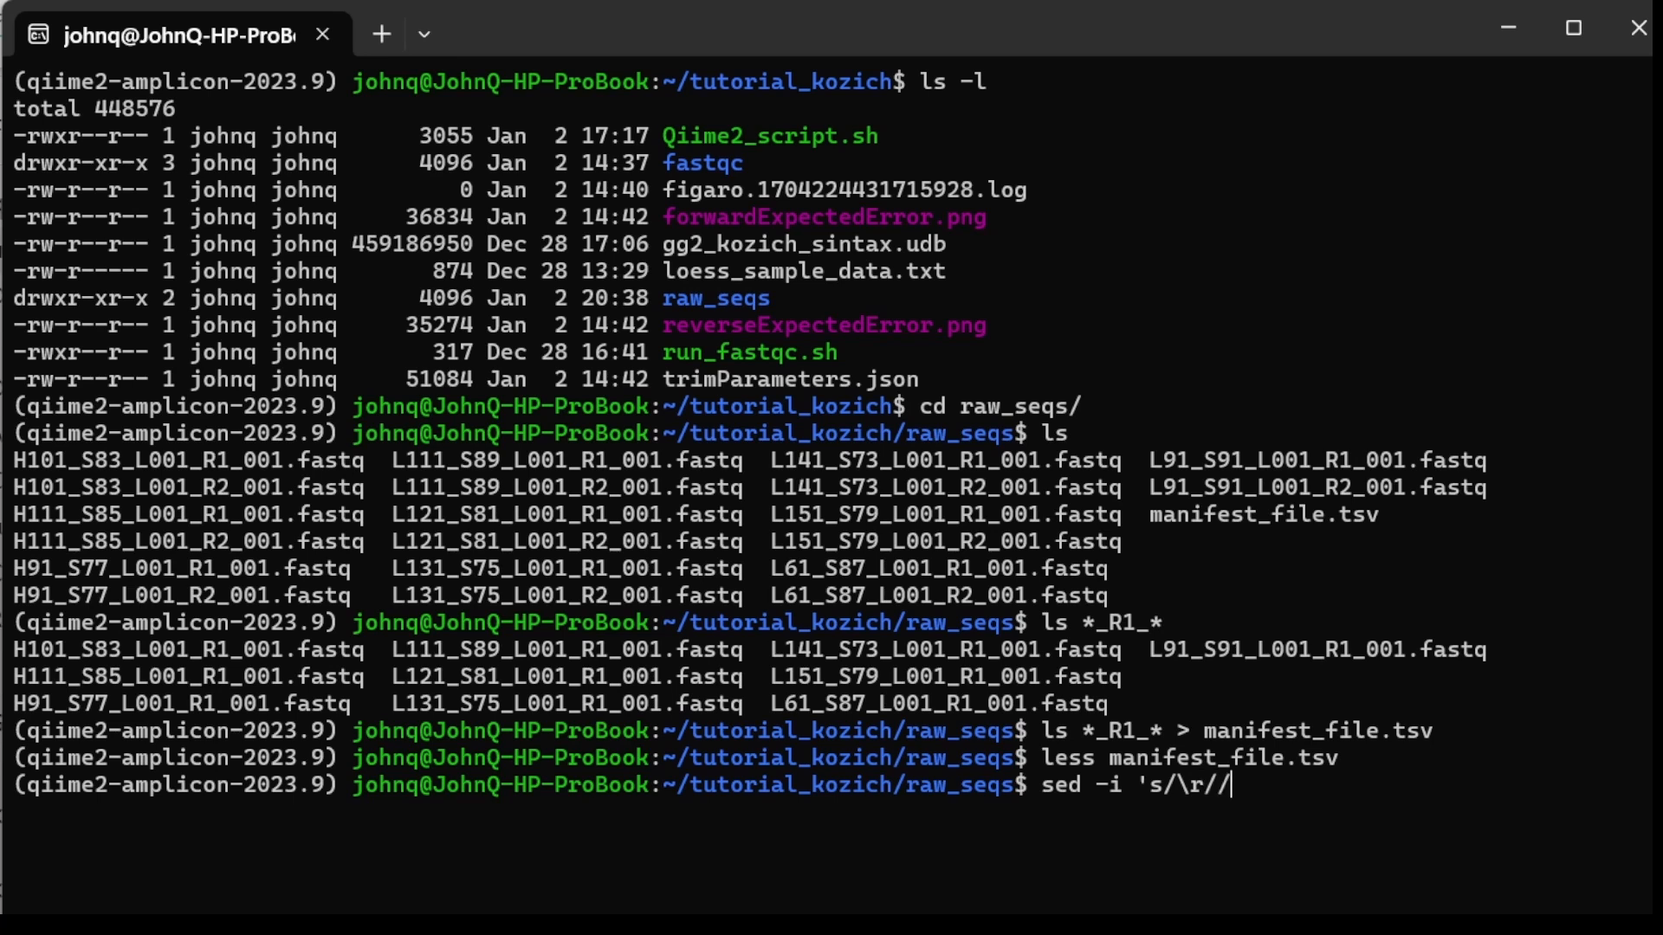
type("' man")
key("Tab")
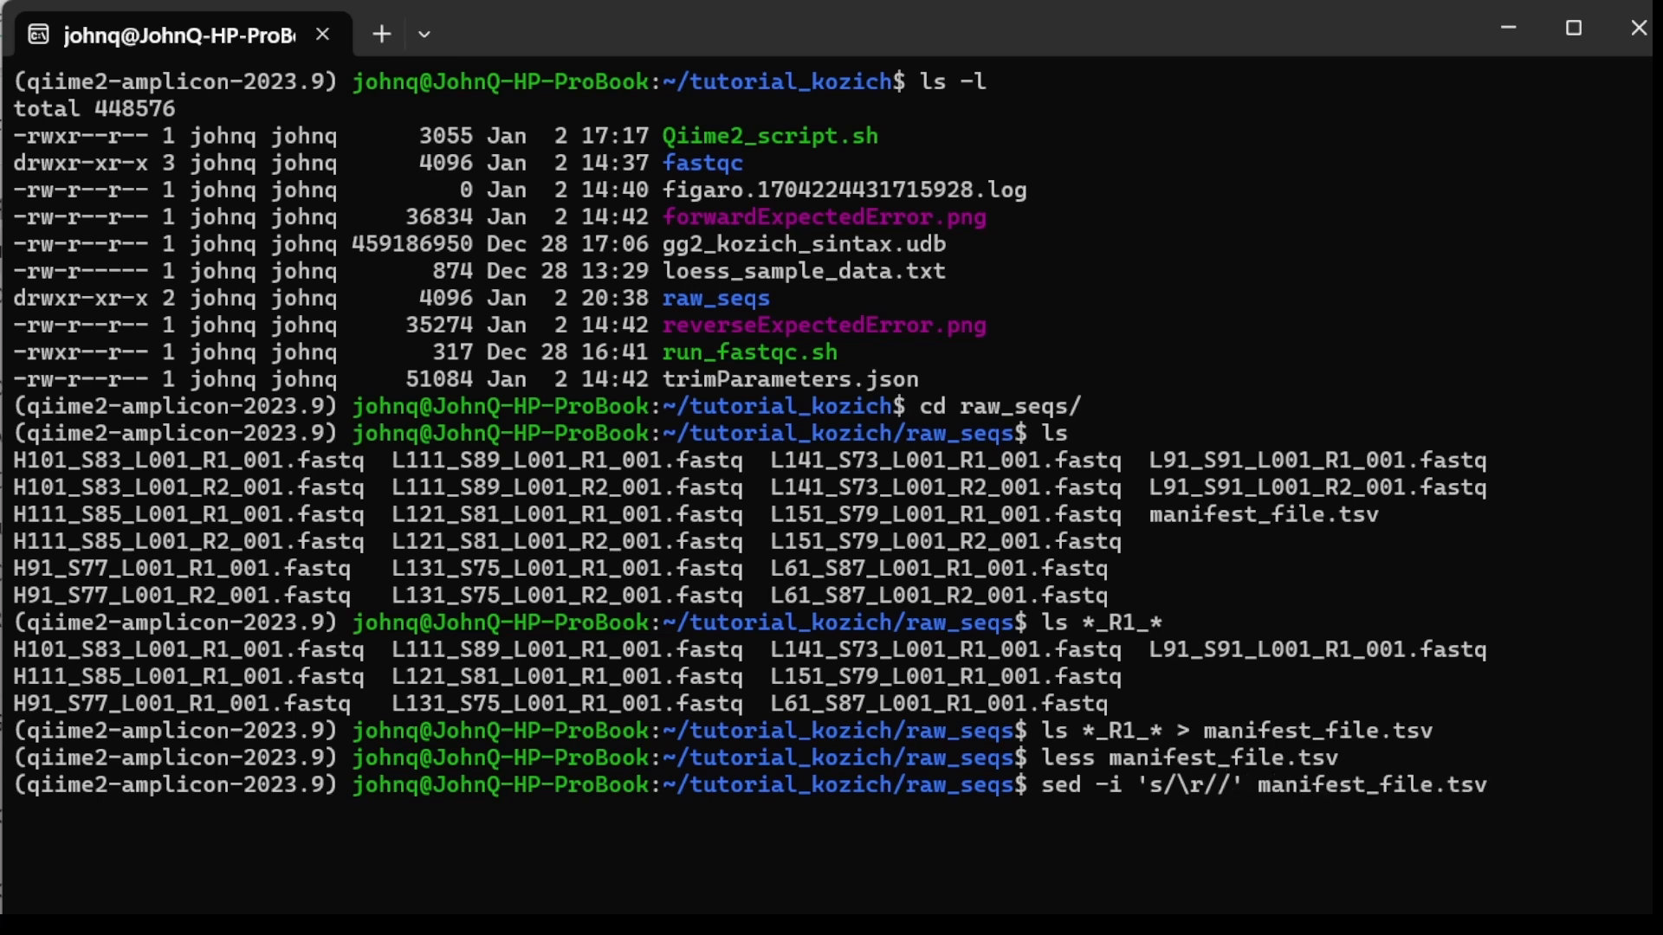
key("Return")
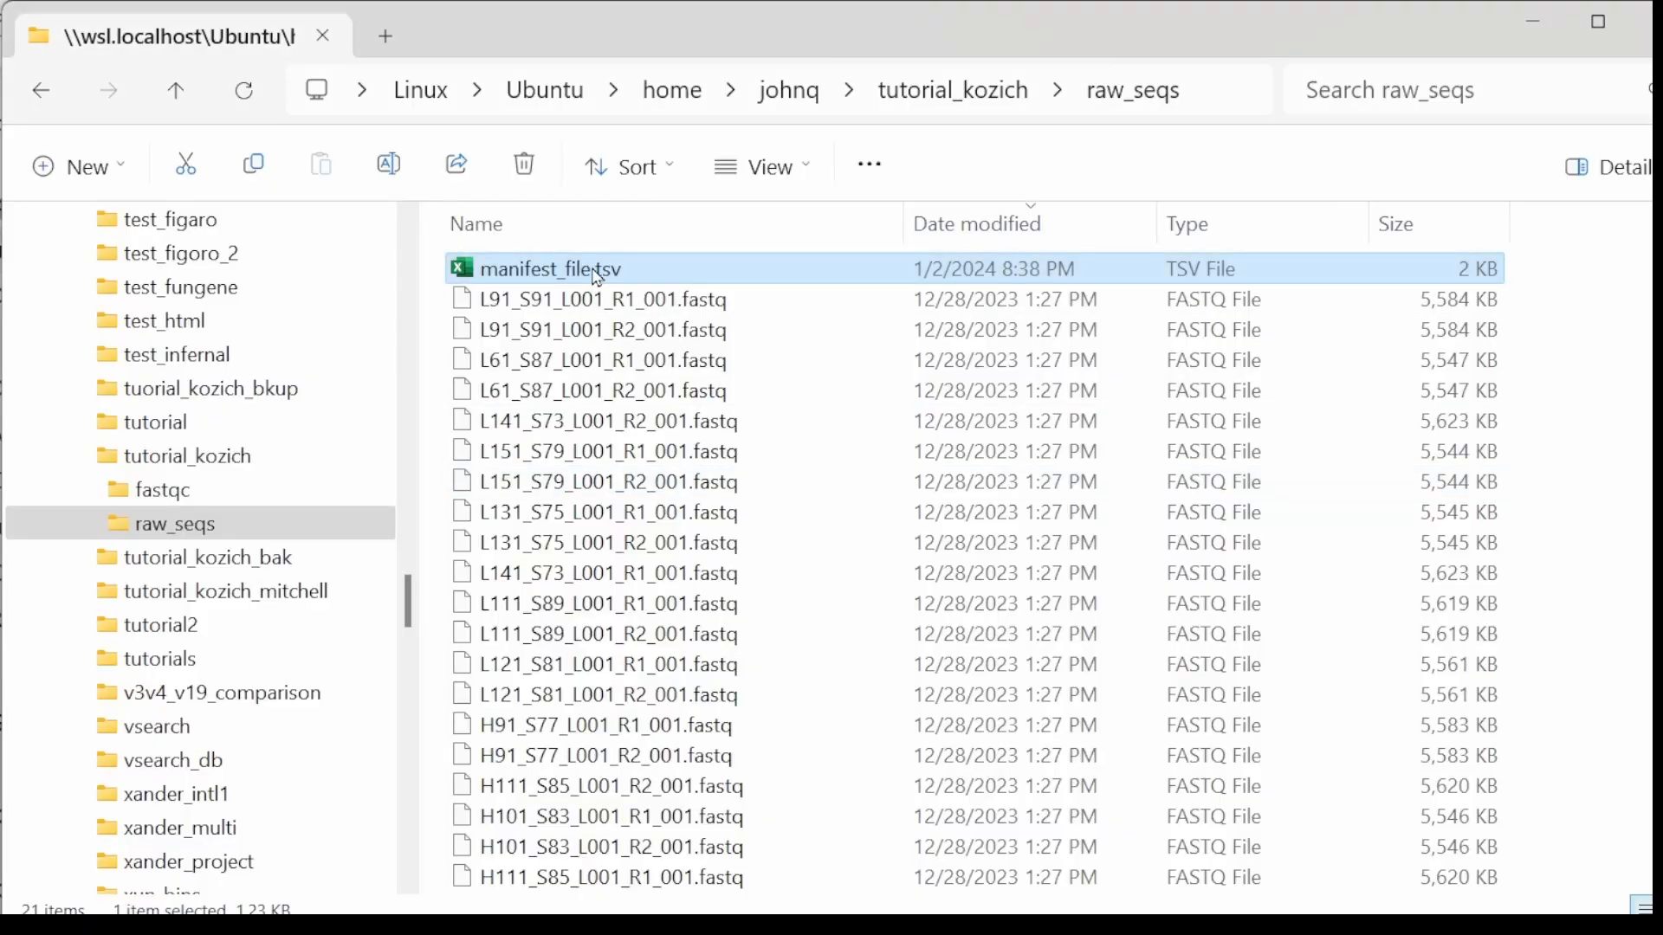
Step: Open manifest_file.tsv from File Explorer in Notepad++ again to check its line endings
right_click(597, 272)
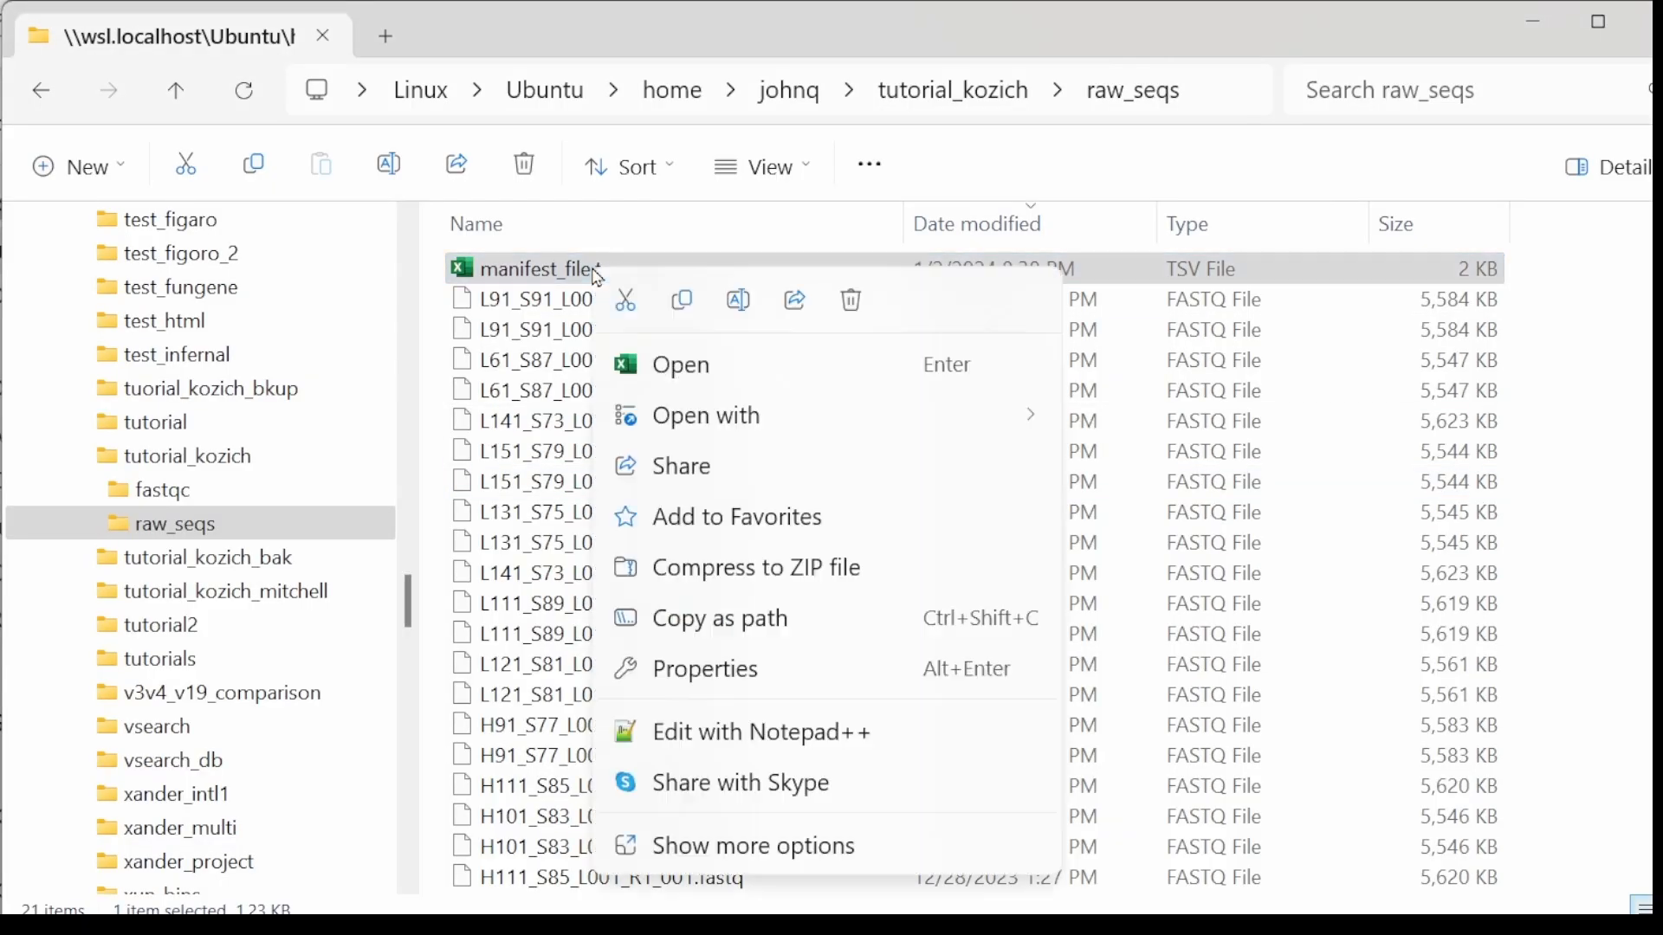
mouse_move(742, 422)
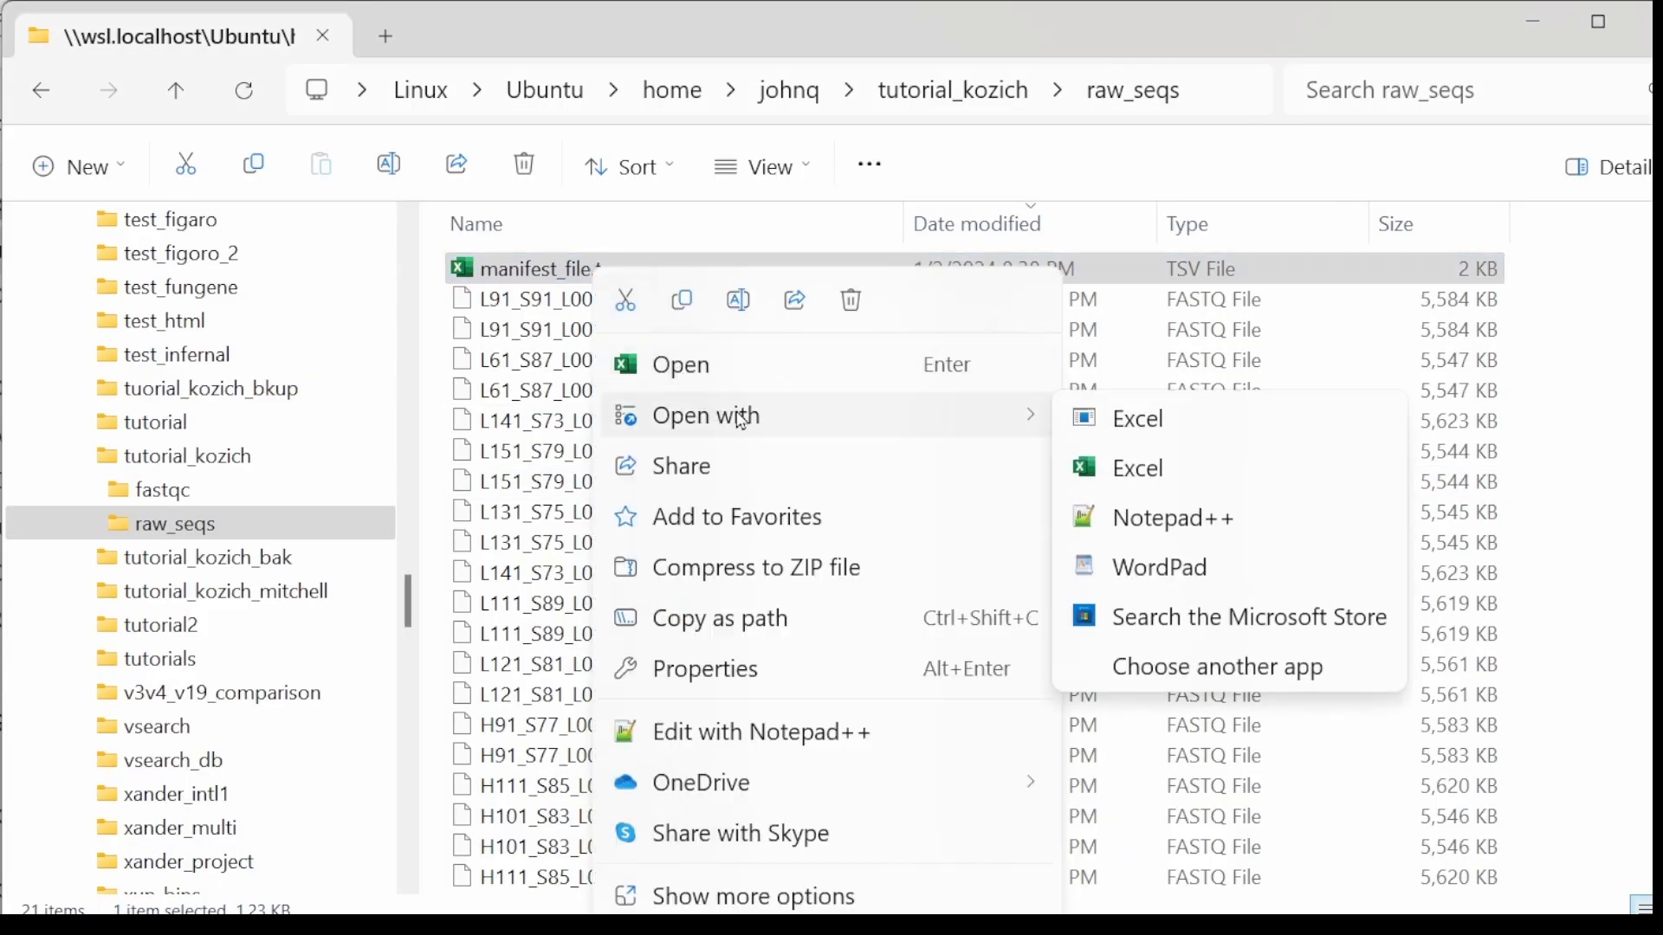
left_click(1165, 520)
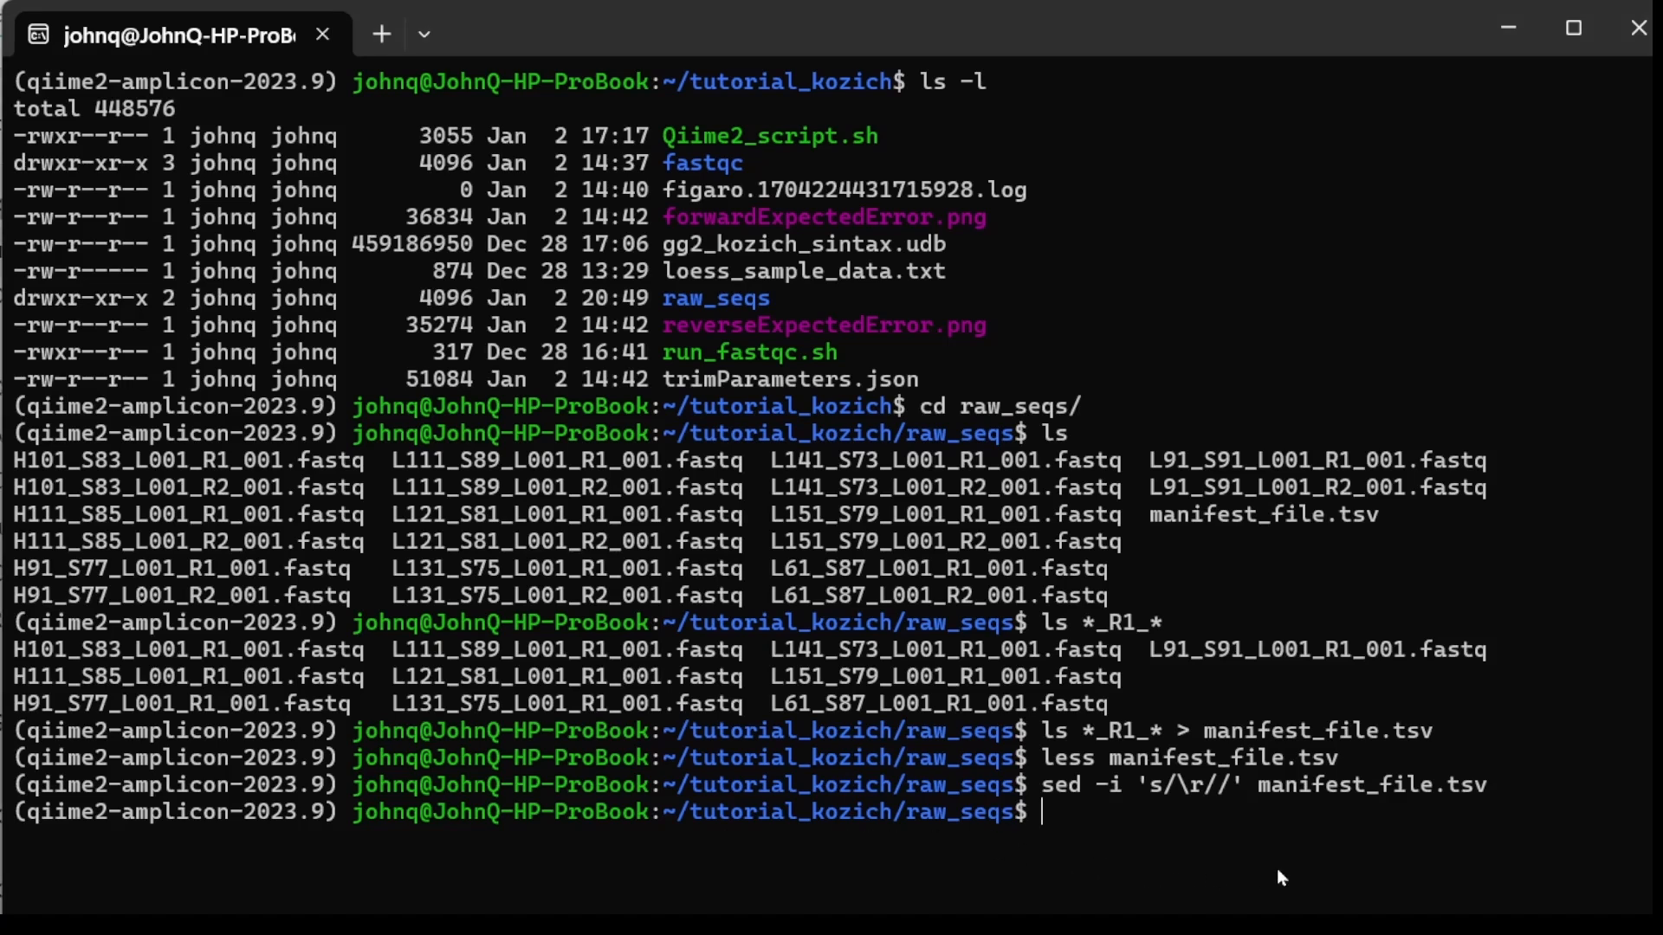
Step: Back in the terminal, move manifest_file.tsv from raw_seqs up to its parent directory with mv
type("mv mani")
key("Tab")
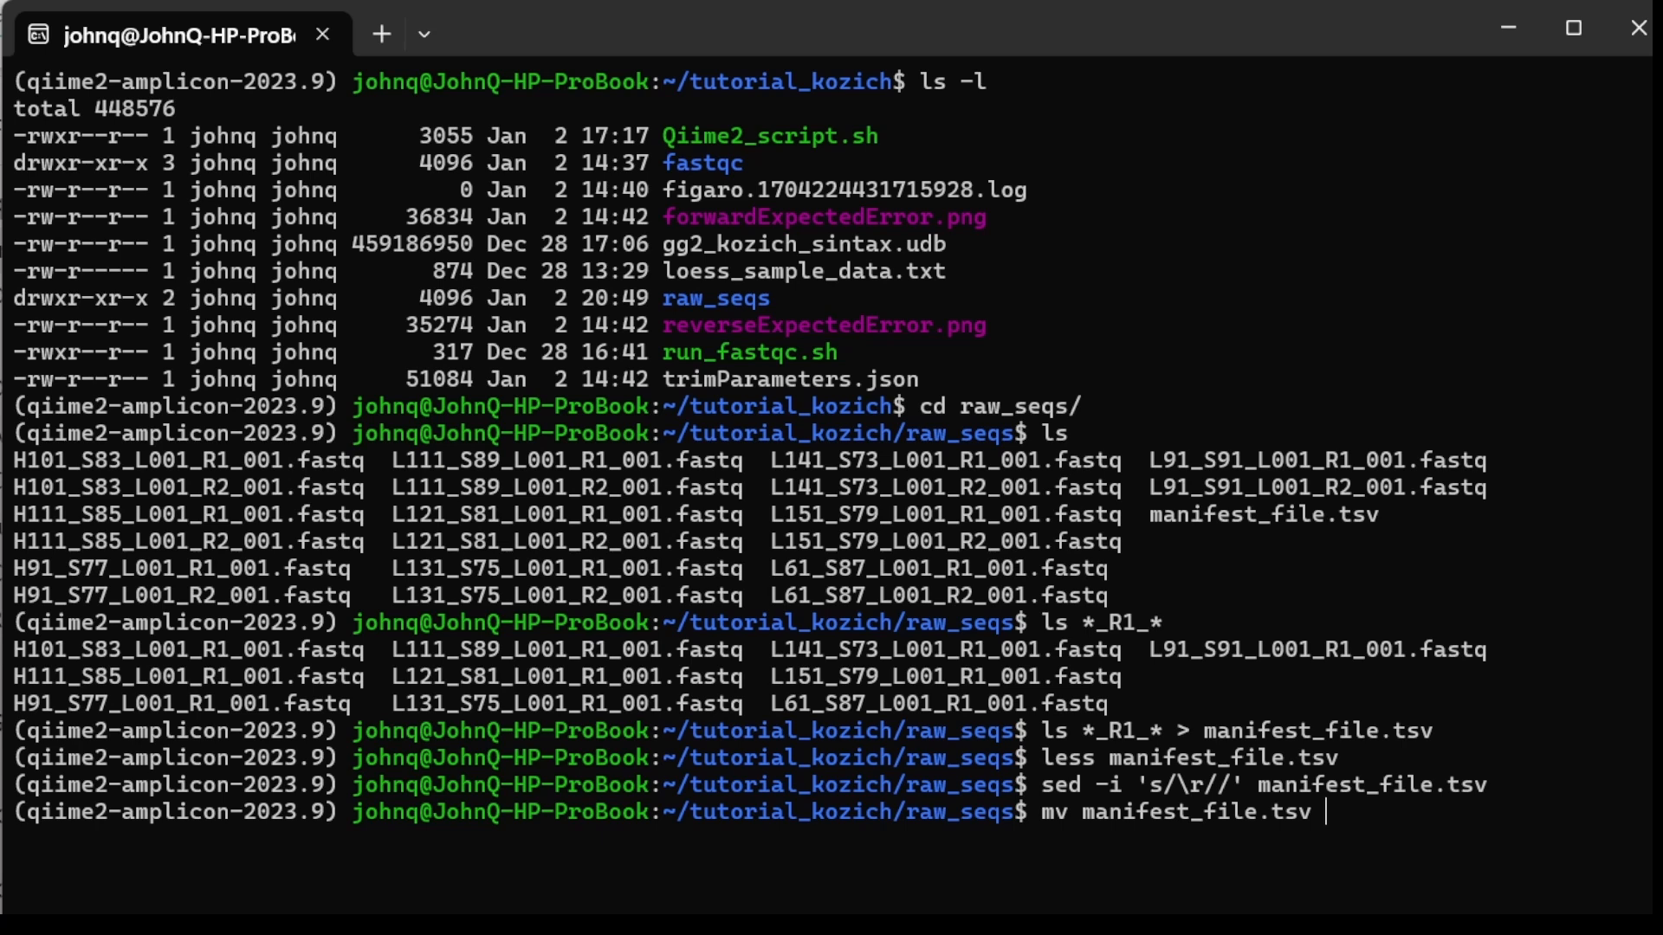
type("../")
key("Return")
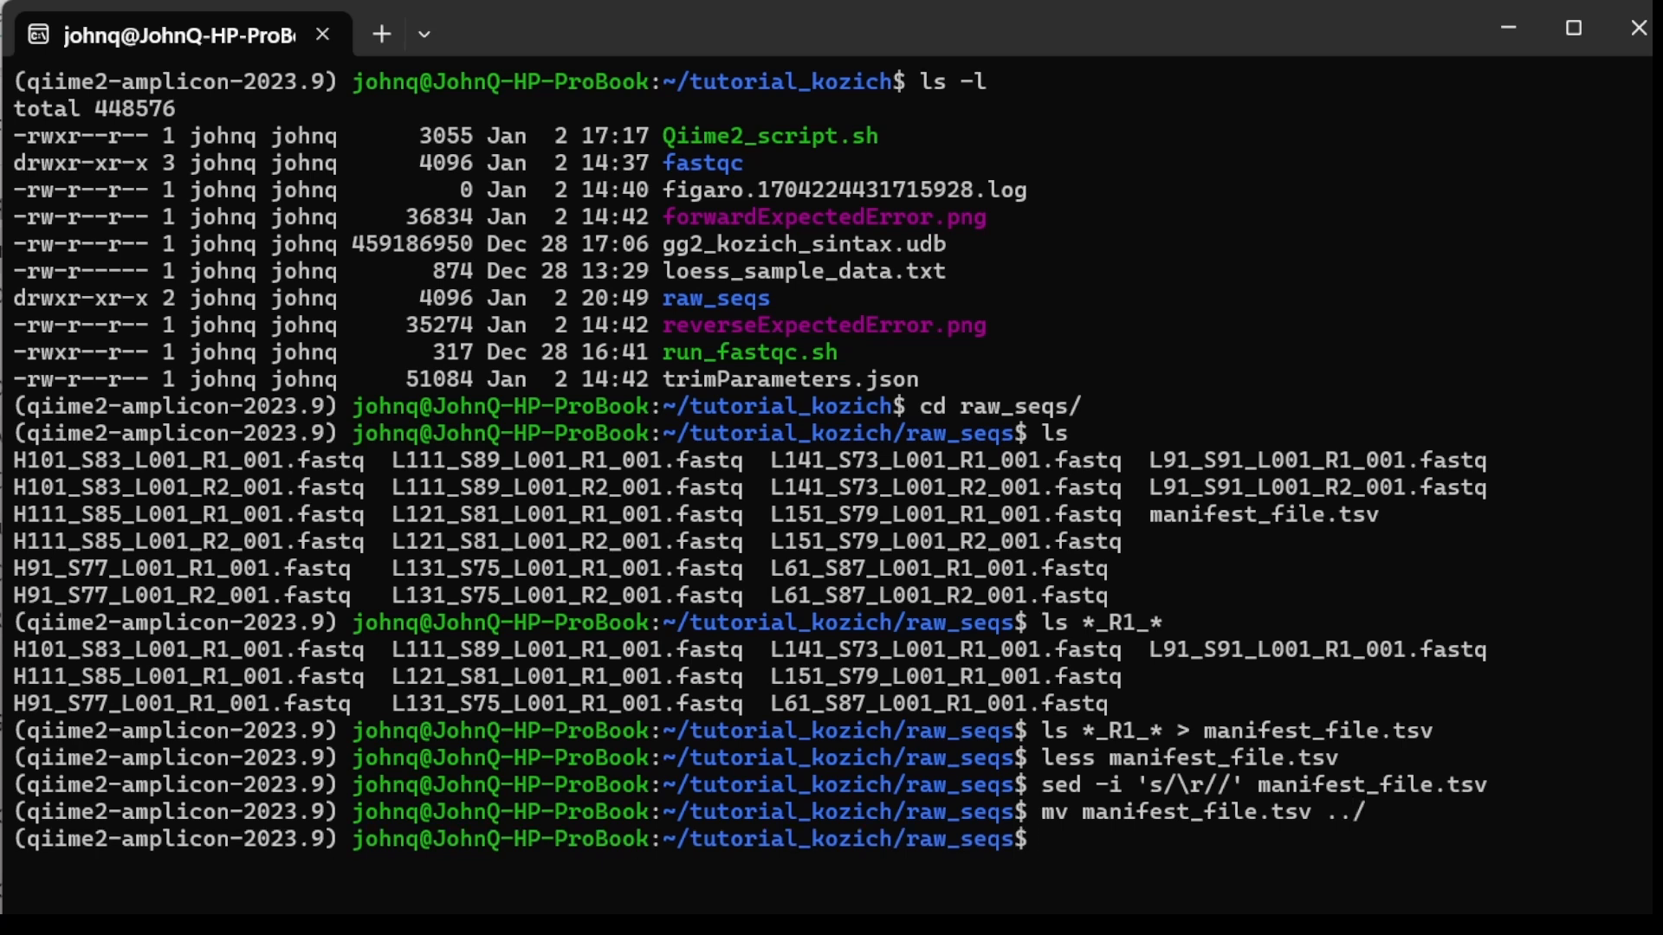
Step: Change to the parent directory tutorial_kozich and list its files
type("cd ../")
key("Return")
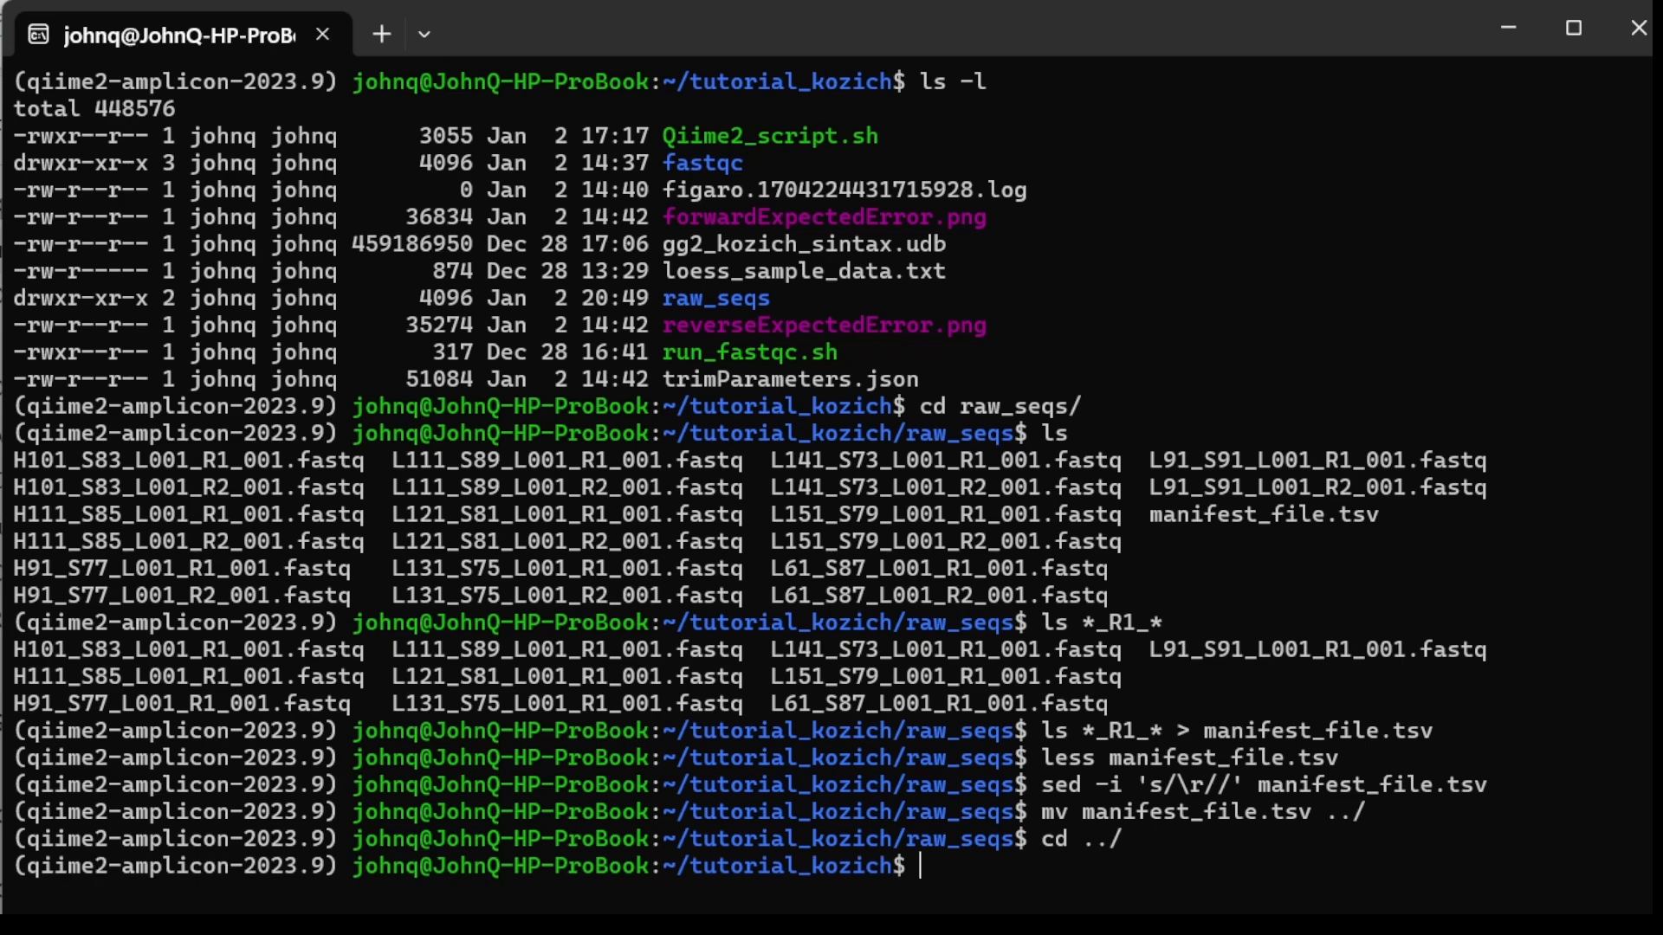
key("Return")
type("ls")
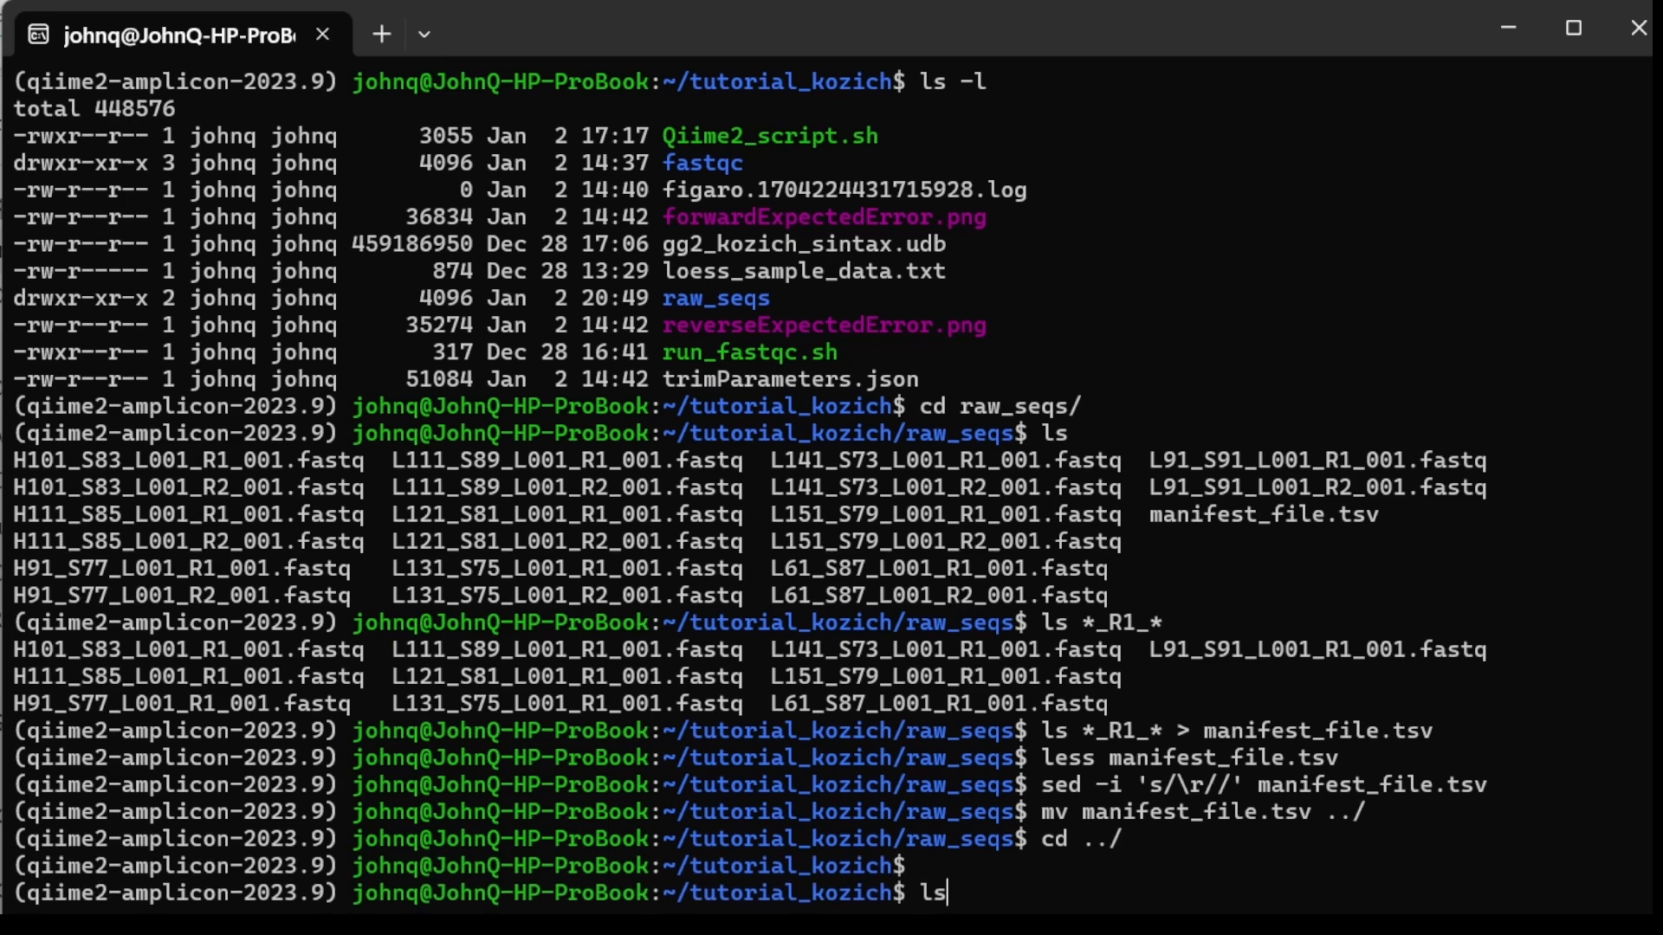
key("Return")
scroll(857, 832, "up", 1)
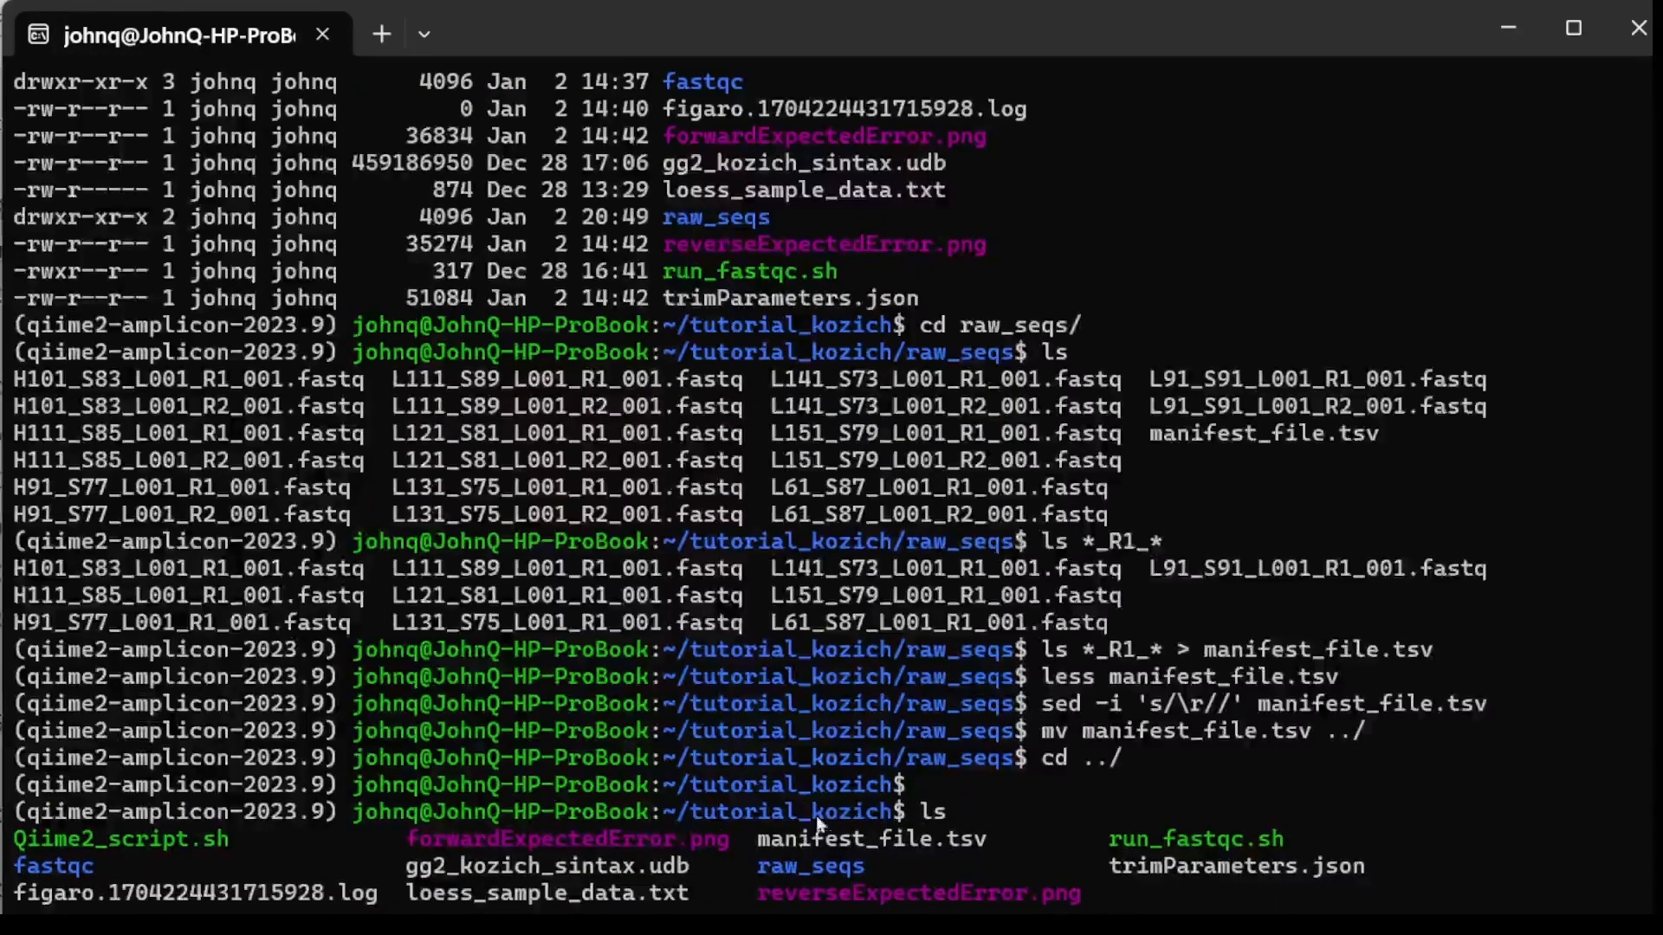
scroll(858, 832, "down", 1)
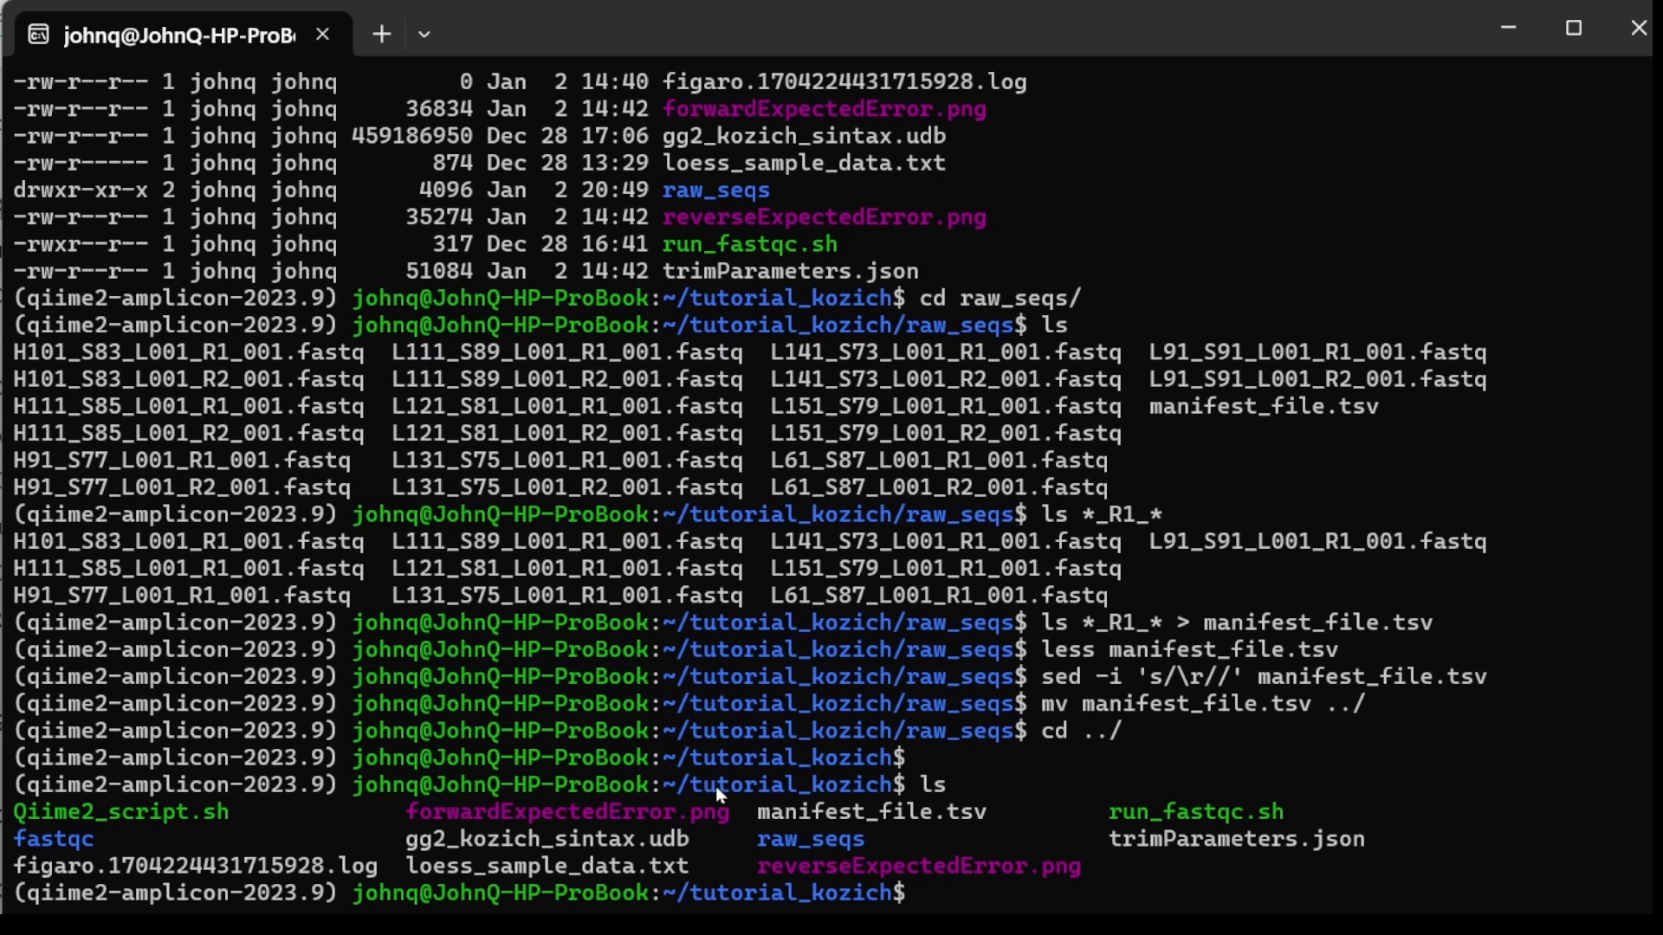